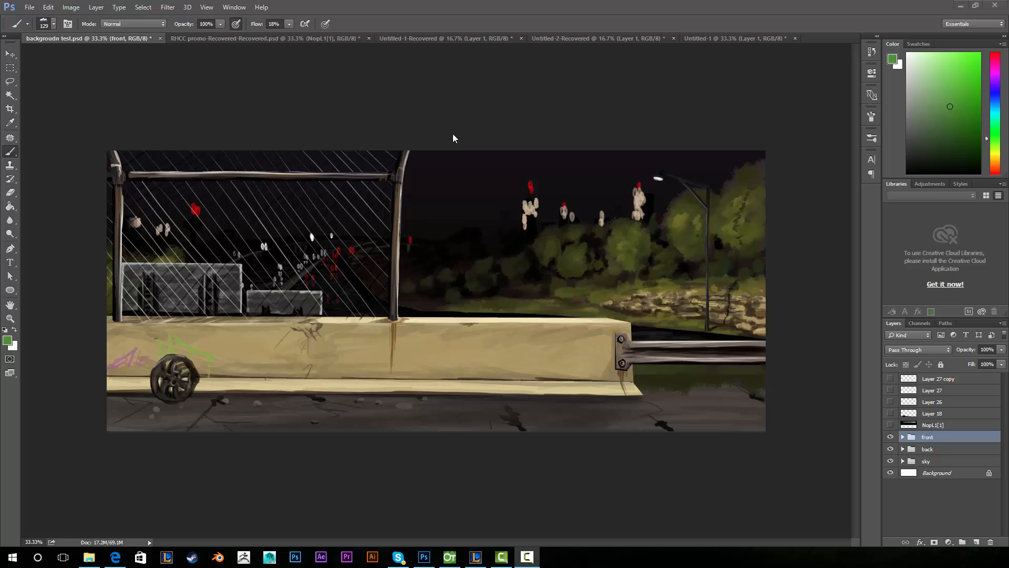
- Check Layer 19 in the RHCC promo artwork, then return to the background test painting
{"action": "left_click", "coordinate": [315, 38]}
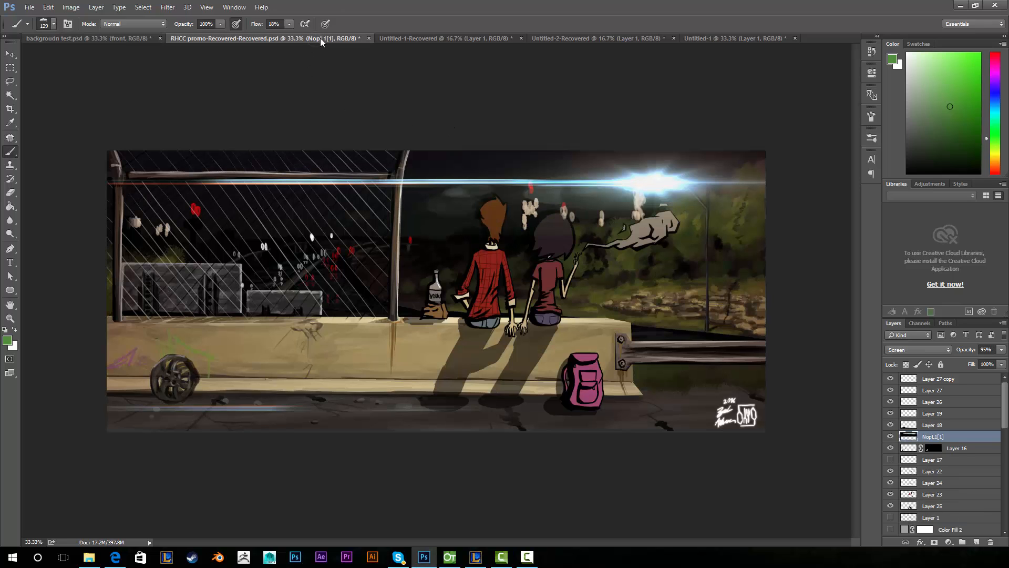
{"action": "left_click", "coordinate": [1000, 414]}
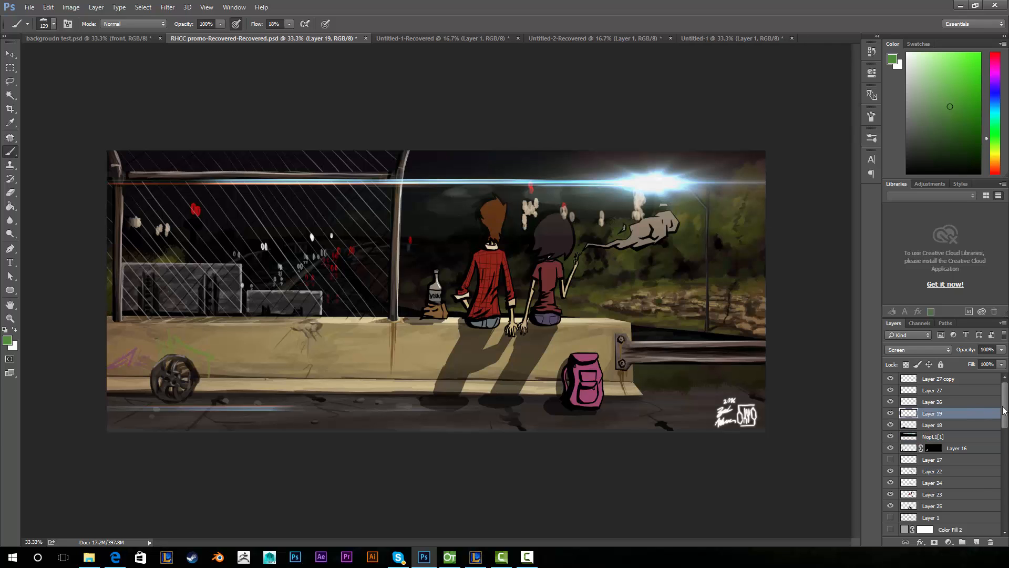
{"action": "left_click_drag", "start_coordinate": [1004, 411], "coordinate": [1002, 384]}
{"action": "left_click", "coordinate": [122, 41]}
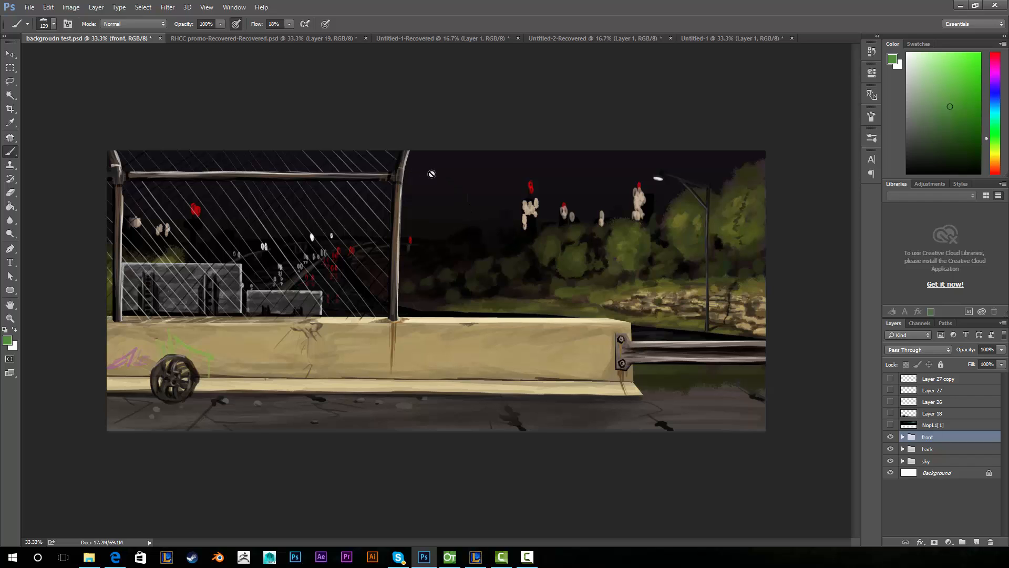
- Hide and reshow the front, back and sky groups in turn, leaving all three visible
{"action": "left_click", "coordinate": [891, 437]}
{"action": "left_click", "coordinate": [891, 438]}
{"action": "left_click", "coordinate": [891, 438]}
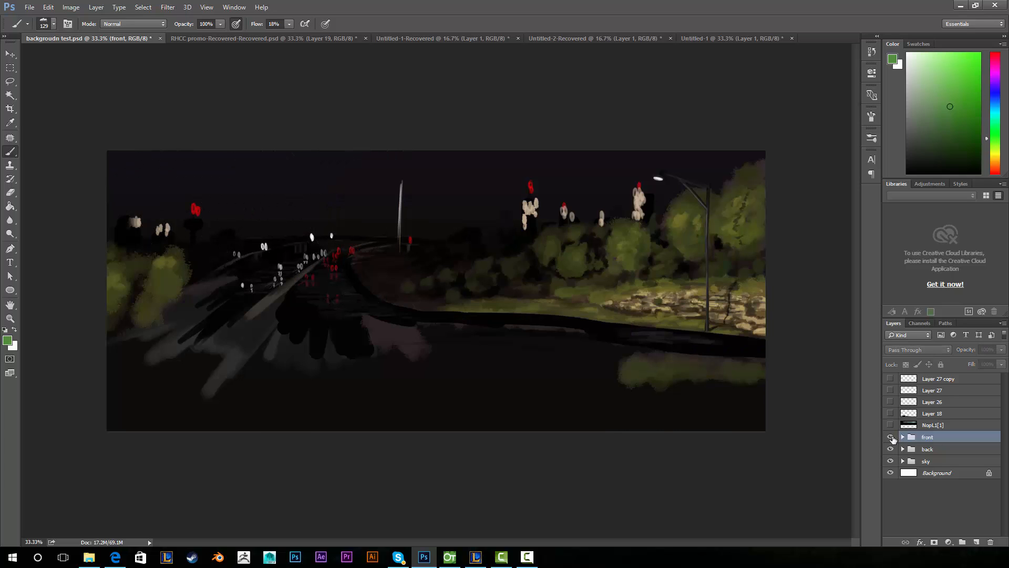
{"action": "left_click", "coordinate": [891, 437]}
{"action": "left_click", "coordinate": [891, 450]}
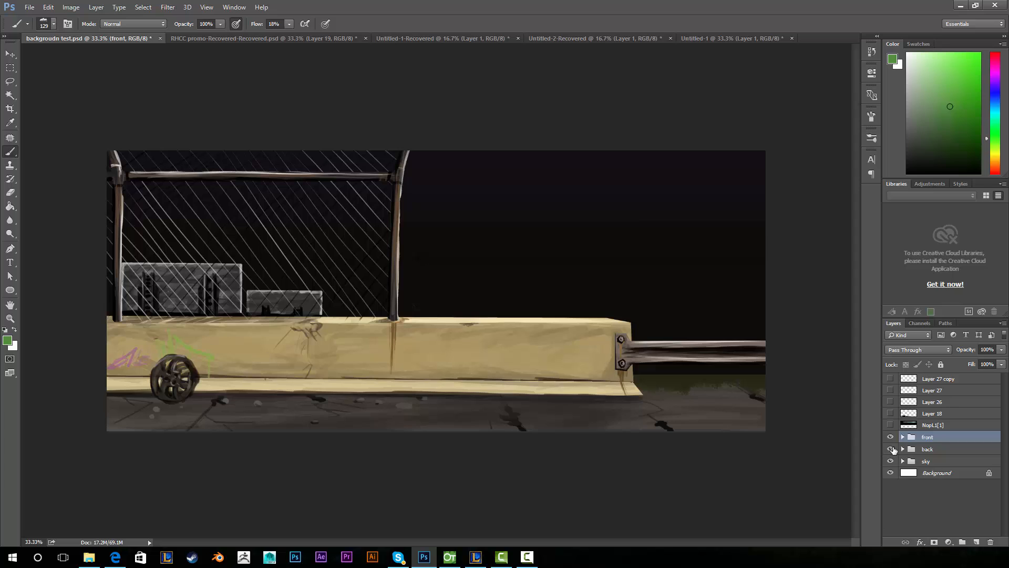
{"action": "left_click", "coordinate": [891, 450]}
{"action": "left_click", "coordinate": [891, 449]}
{"action": "left_click", "coordinate": [890, 449]}
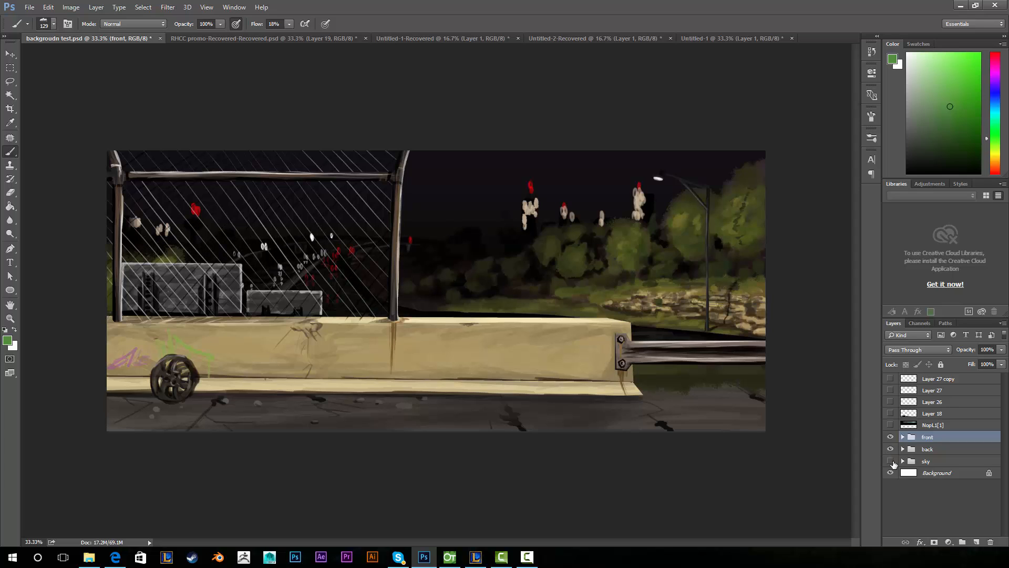
{"action": "left_click", "coordinate": [891, 461]}
{"action": "left_click", "coordinate": [891, 461]}
- Glance at the promo artwork, return to the background painting, and bring OpenToonz forward
{"action": "left_click", "coordinate": [300, 41]}
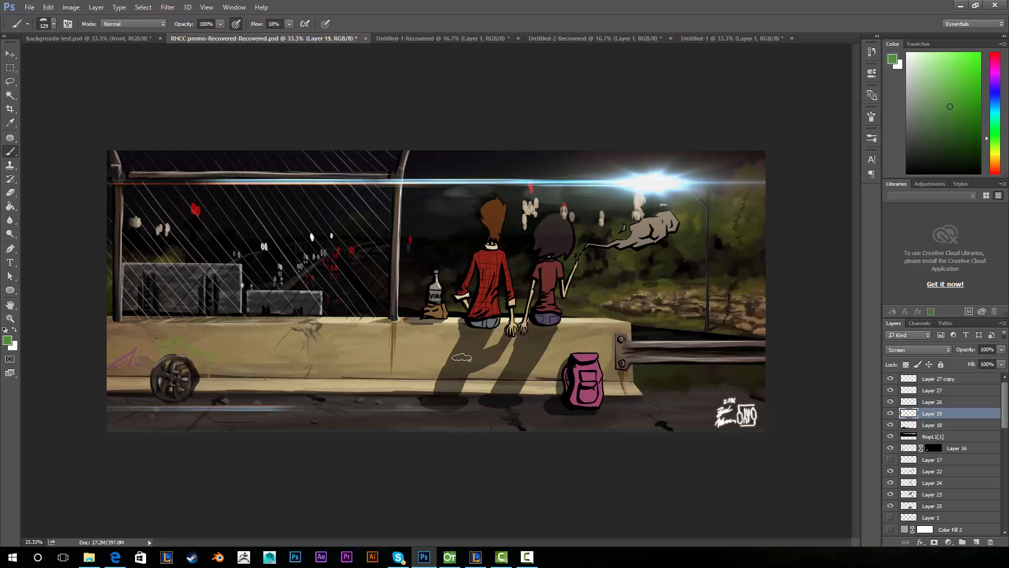
{"action": "left_click", "coordinate": [120, 40]}
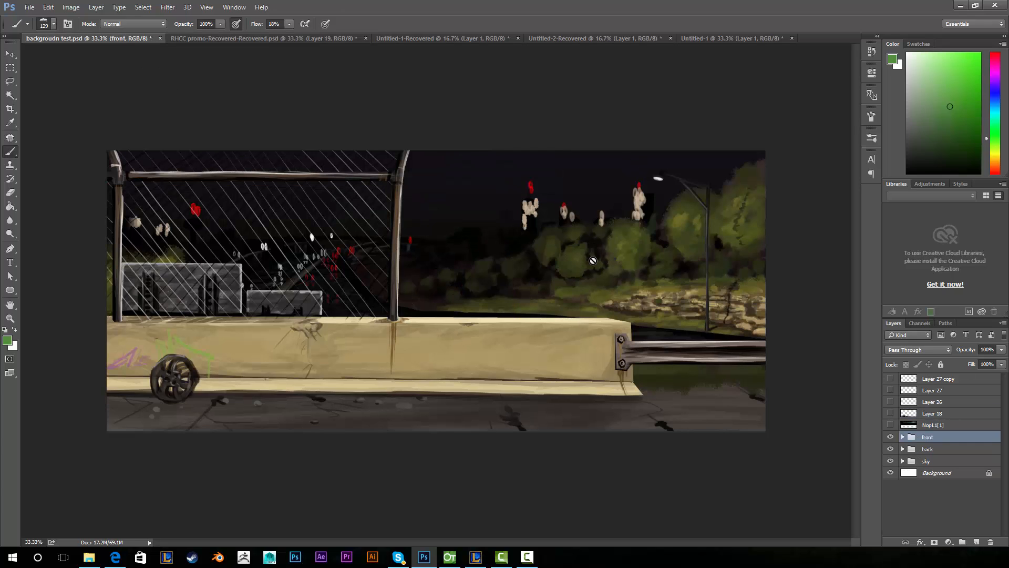
{"action": "left_click", "coordinate": [450, 562]}
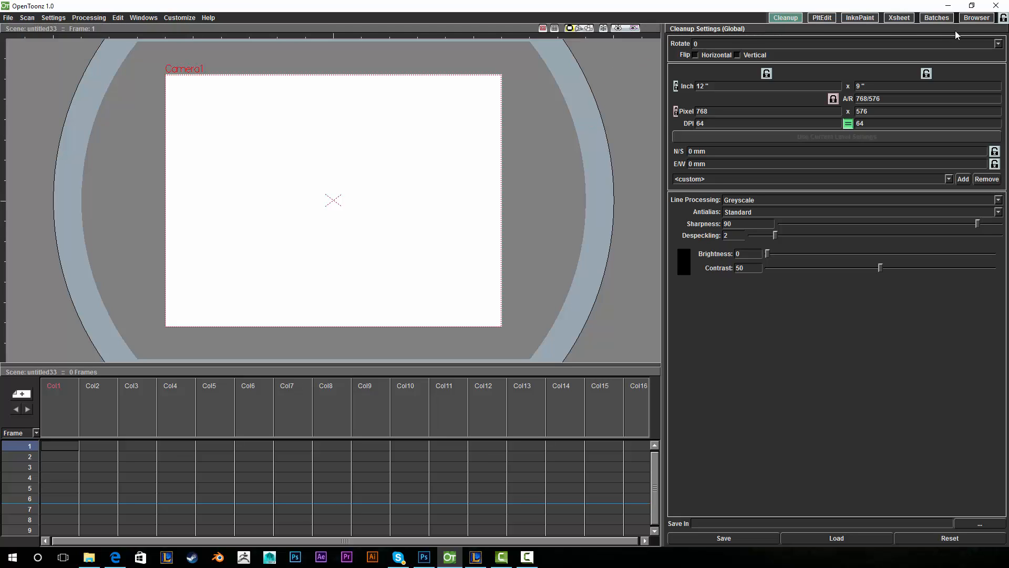
- In the Browser room, go to C:\ > Users > home folder > Desktop > Art and select backgroudn test.psd
{"action": "left_click", "coordinate": [971, 18]}
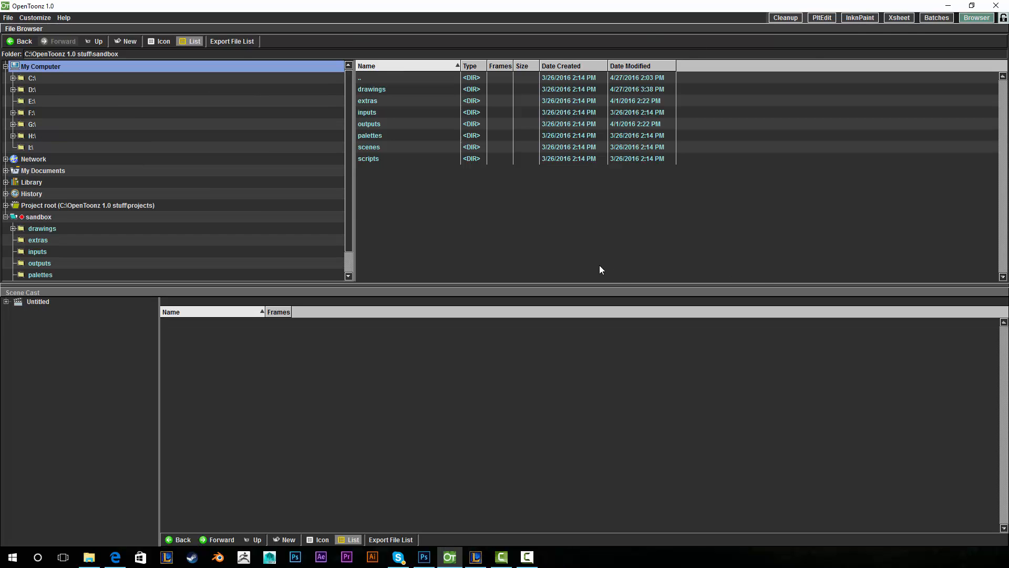
{"action": "left_click", "coordinate": [232, 78]}
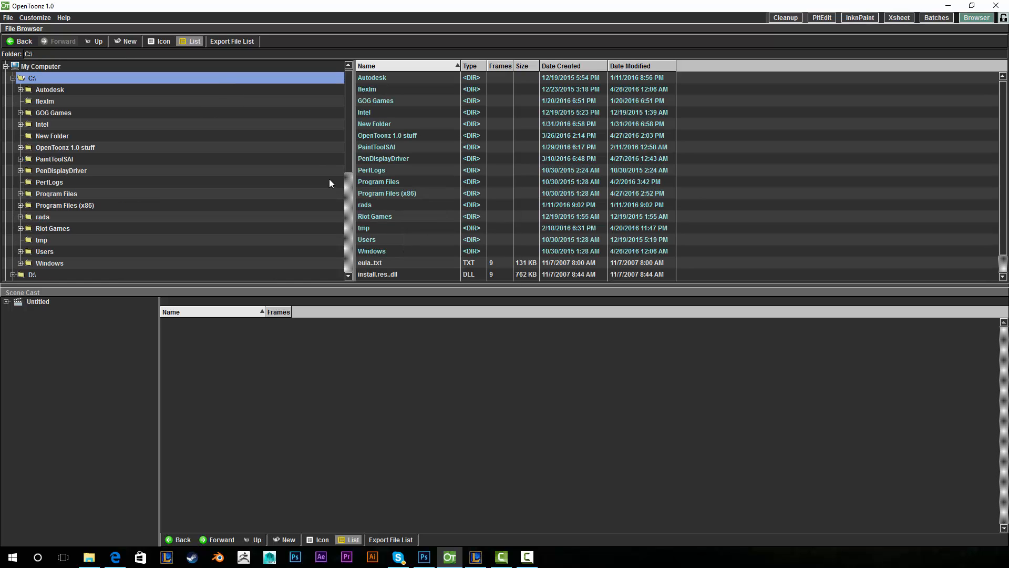
{"action": "left_click", "coordinate": [251, 251]}
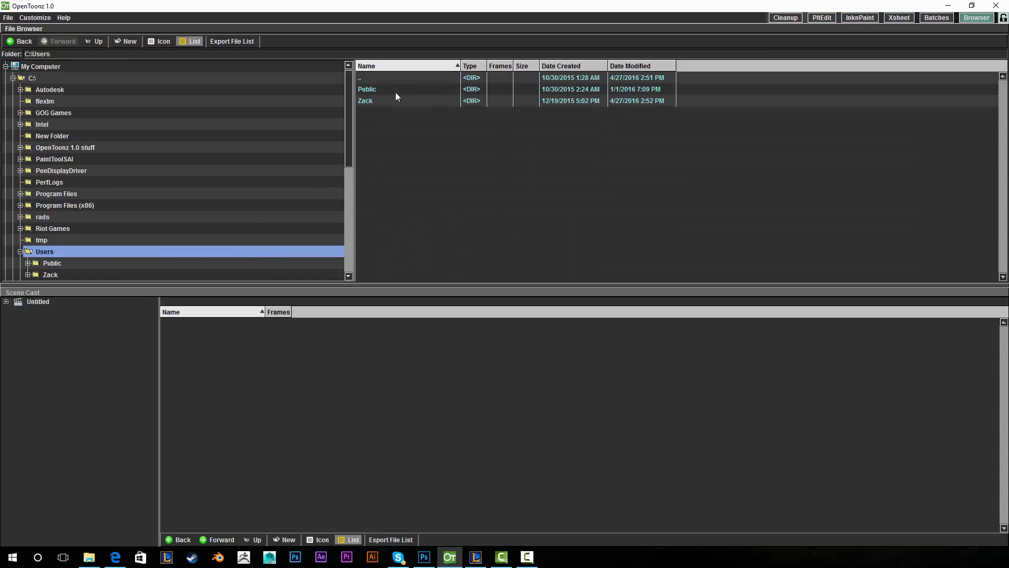
{"action": "double_click", "coordinate": [383, 101]}
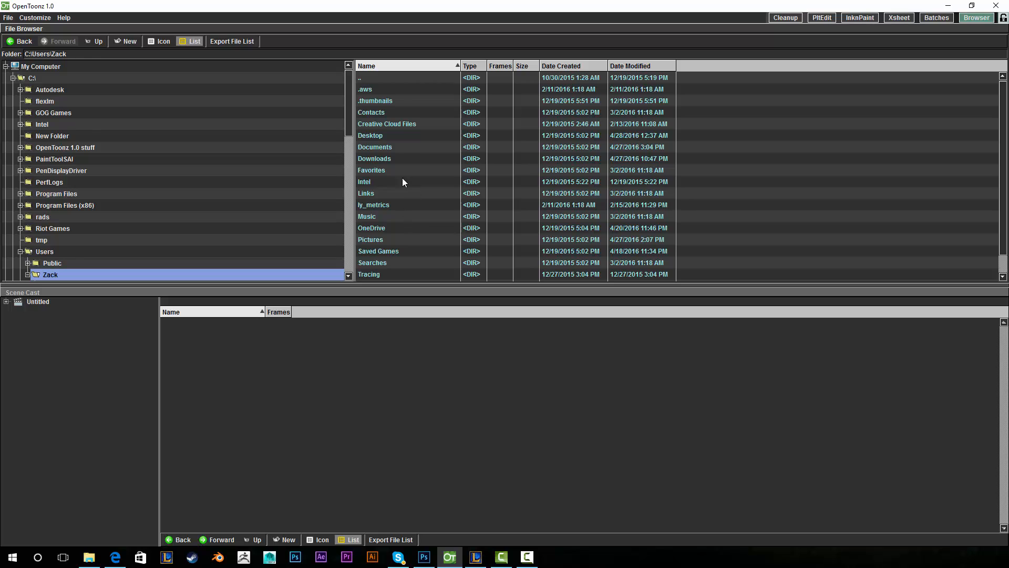
{"action": "double_click", "coordinate": [396, 135]}
{"action": "double_click", "coordinate": [415, 125]}
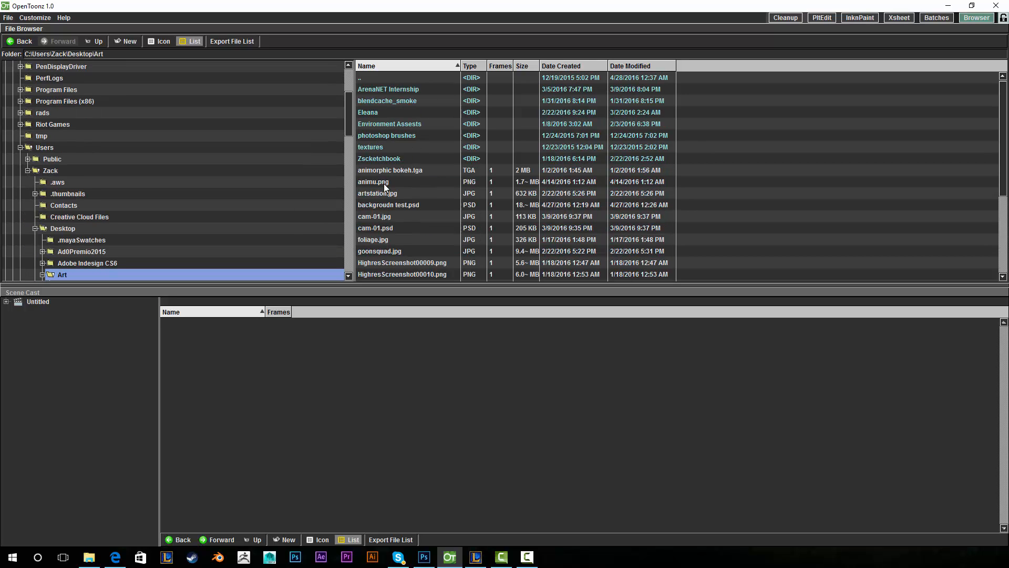
{"action": "left_click", "coordinate": [406, 206]}
- Drag backgroudn test.psd into the scene and expand the Load As choices in the Load PSD File dialog
{"action": "left_click_drag", "start_coordinate": [406, 208], "coordinate": [324, 368]}
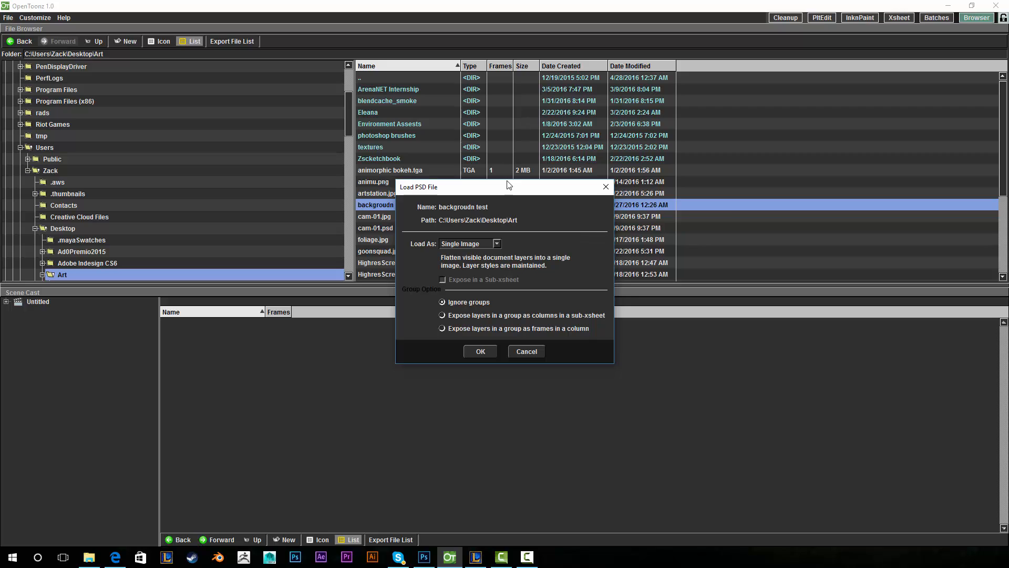
{"action": "left_click_drag", "start_coordinate": [507, 181], "coordinate": [480, 122]}
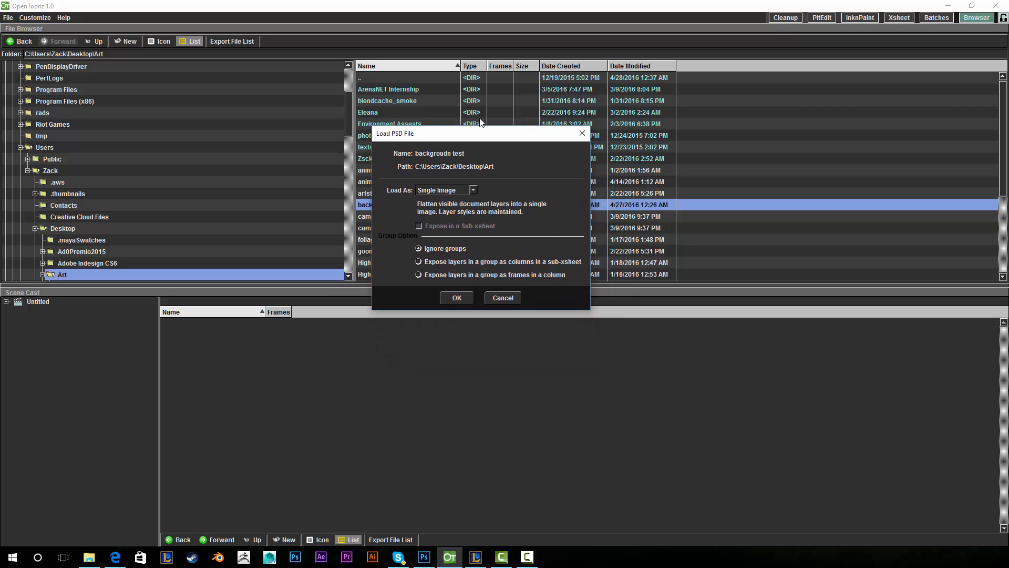
{"action": "left_click", "coordinate": [474, 191]}
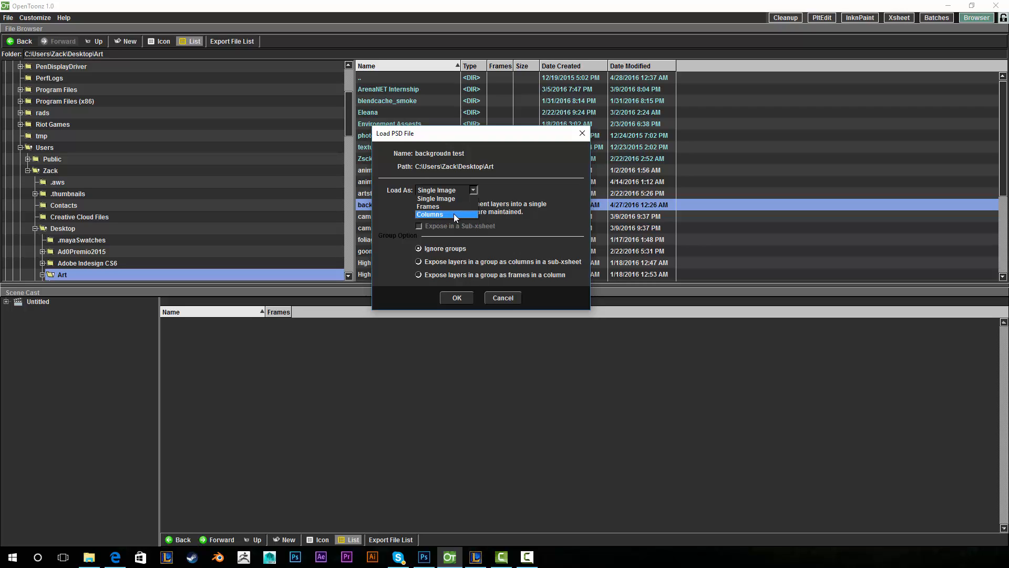
- Load the PSD as Columns, not in a sub-xsheet, with group layers exposed as sub-xsheet columns
{"action": "left_click", "coordinate": [458, 215]}
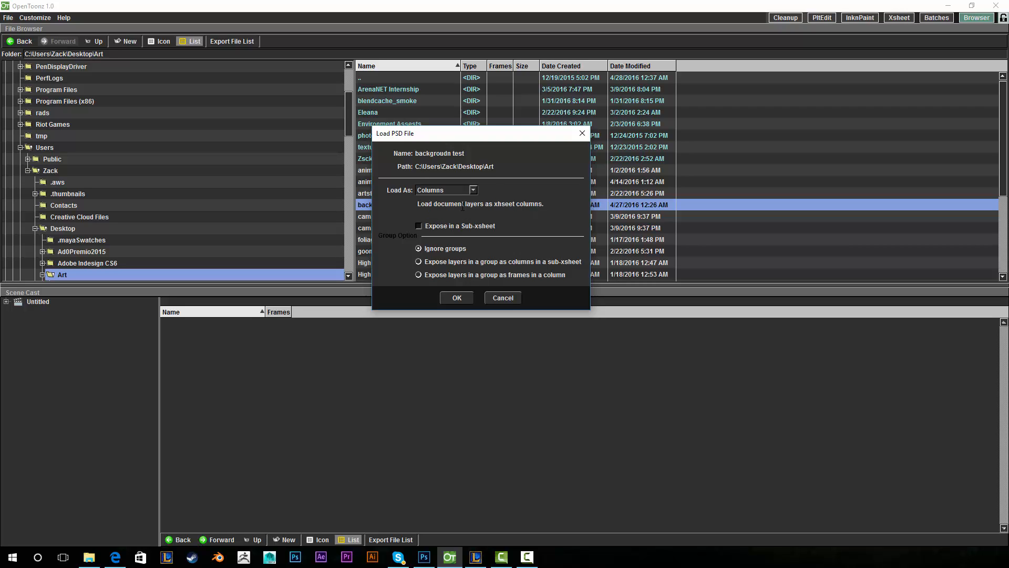
{"action": "left_click_drag", "start_coordinate": [519, 135], "coordinate": [514, 121]}
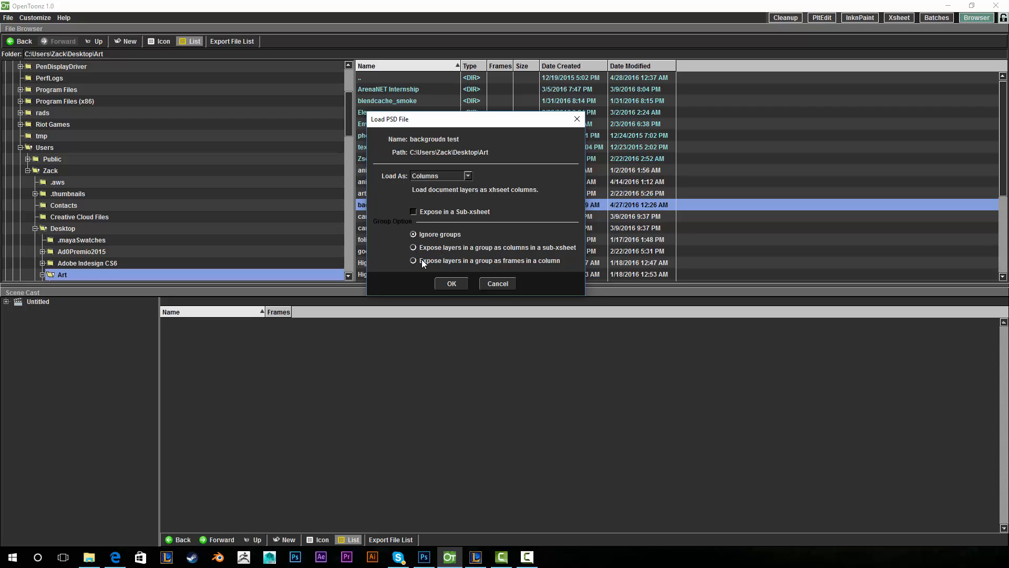
{"action": "left_click_drag", "start_coordinate": [486, 124], "coordinate": [462, 153]}
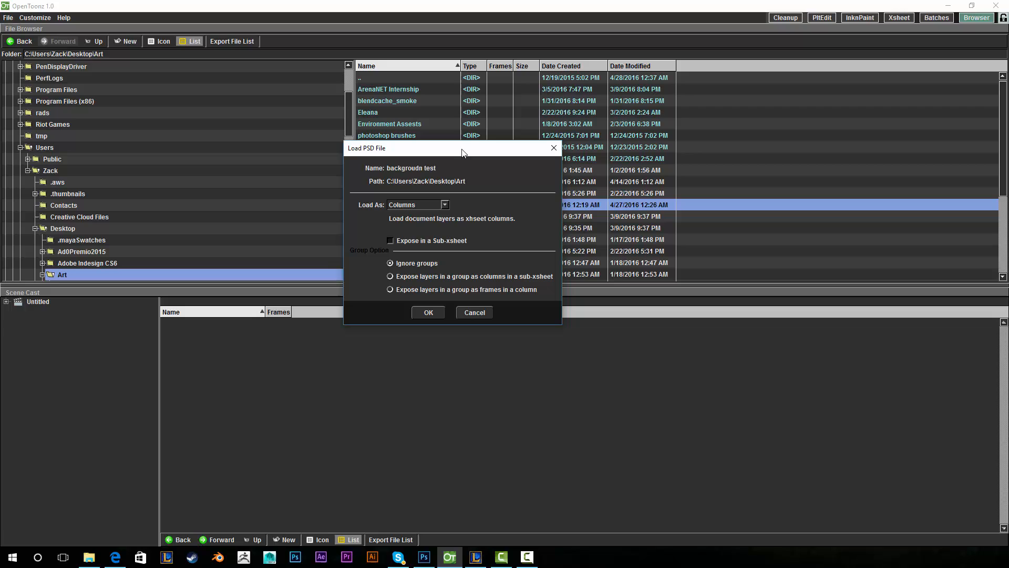
{"action": "left_click", "coordinate": [404, 236]}
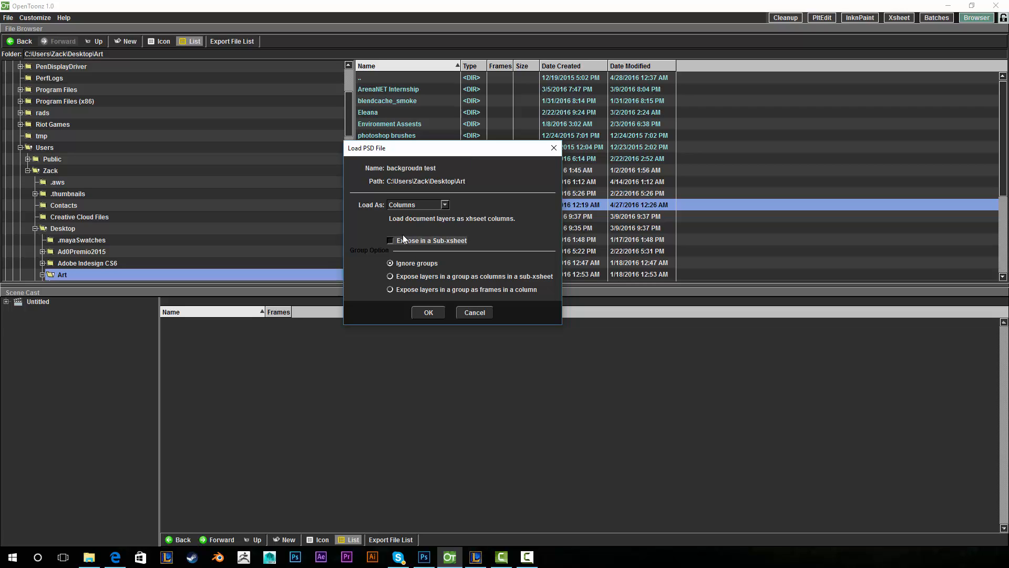
{"action": "left_click", "coordinate": [427, 205]}
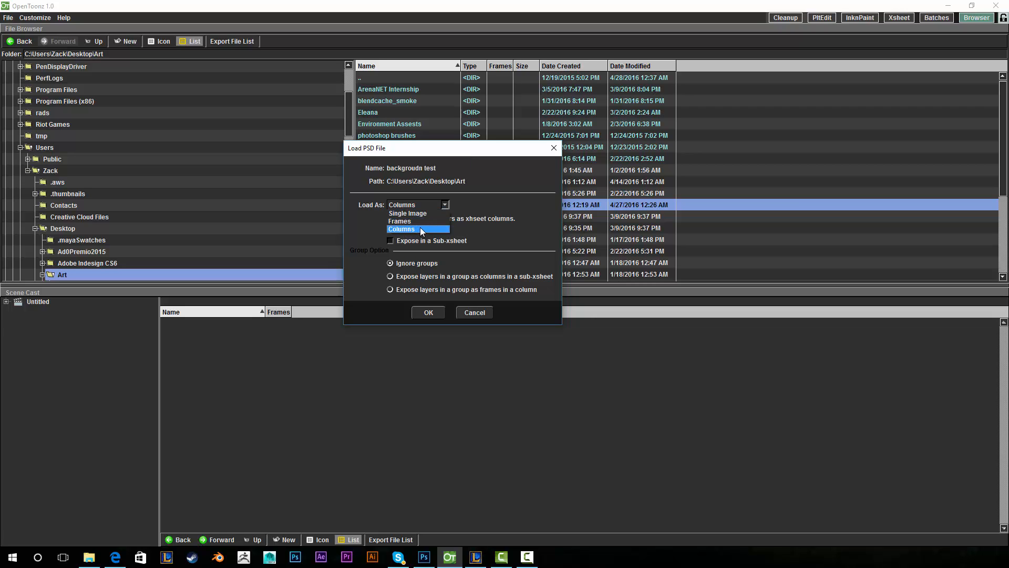
{"action": "left_click", "coordinate": [420, 228]}
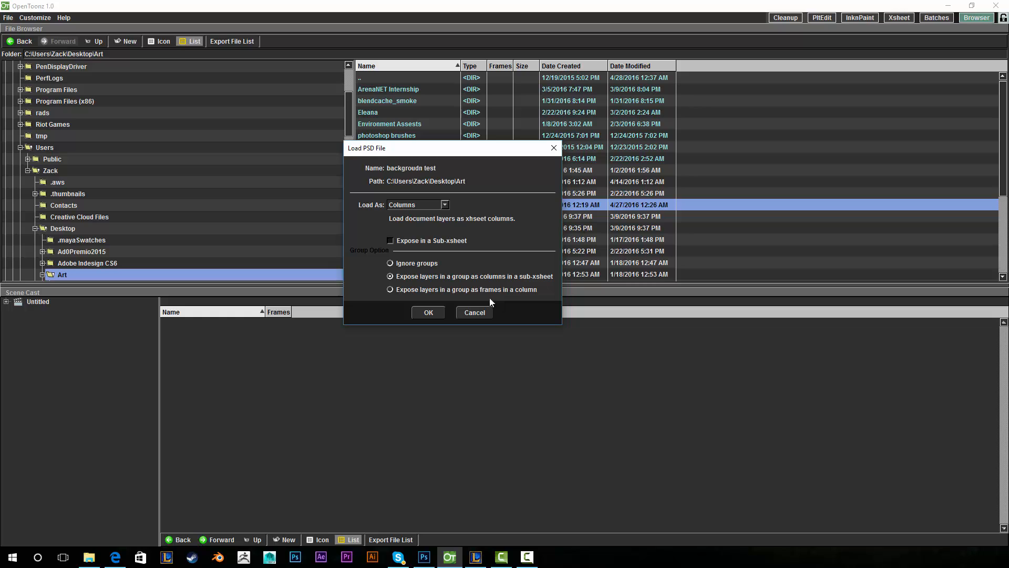
{"action": "left_click", "coordinate": [426, 309]}
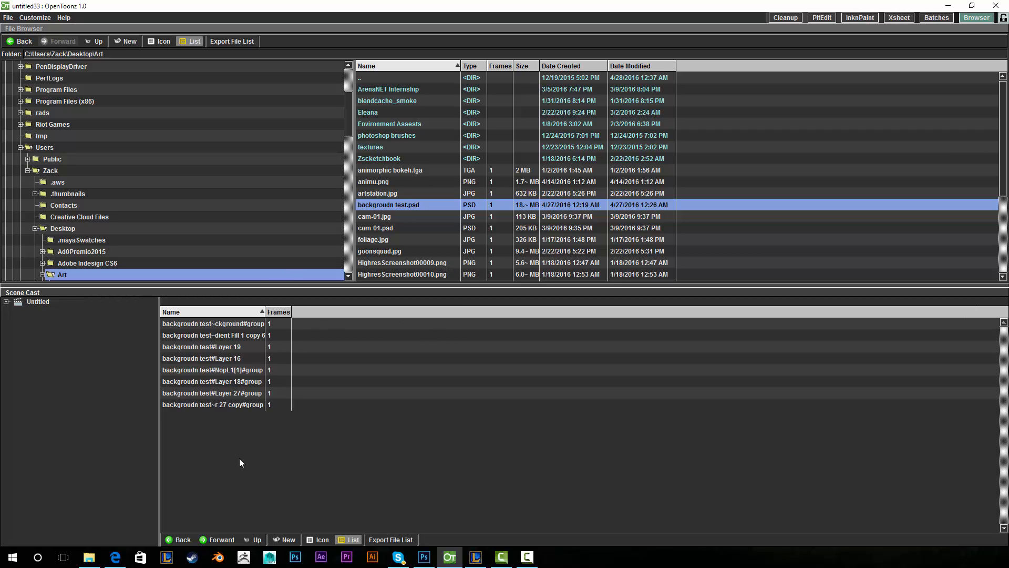
- Switch to the viewer-and-Xsheet room, enlarge the Xsheet, and delete the background columns Col8 and Col7
{"action": "left_click", "coordinate": [786, 18]}
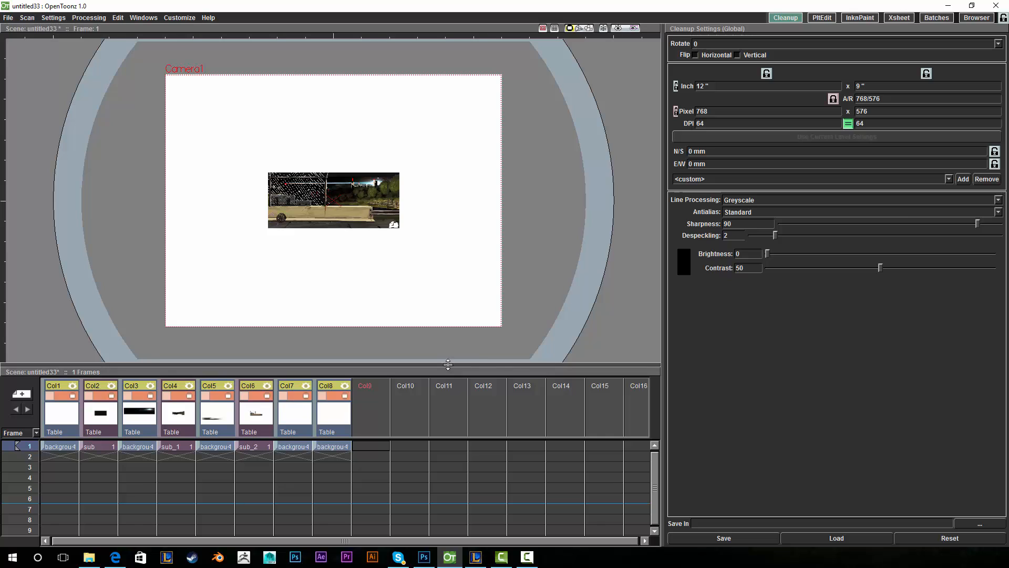
{"action": "left_click_drag", "start_coordinate": [448, 363], "coordinate": [447, 334]}
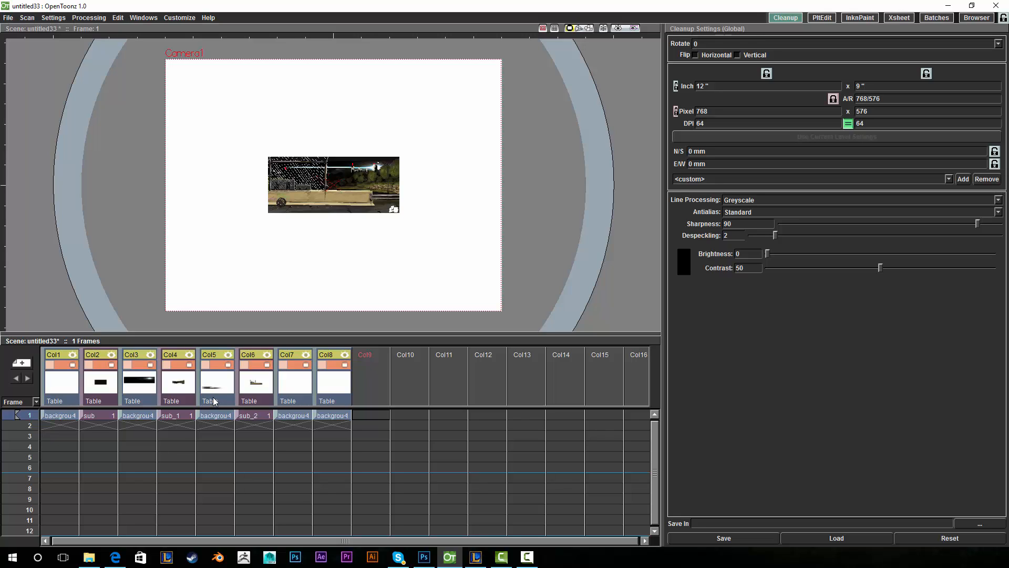
{"action": "left_click", "coordinate": [325, 394]}
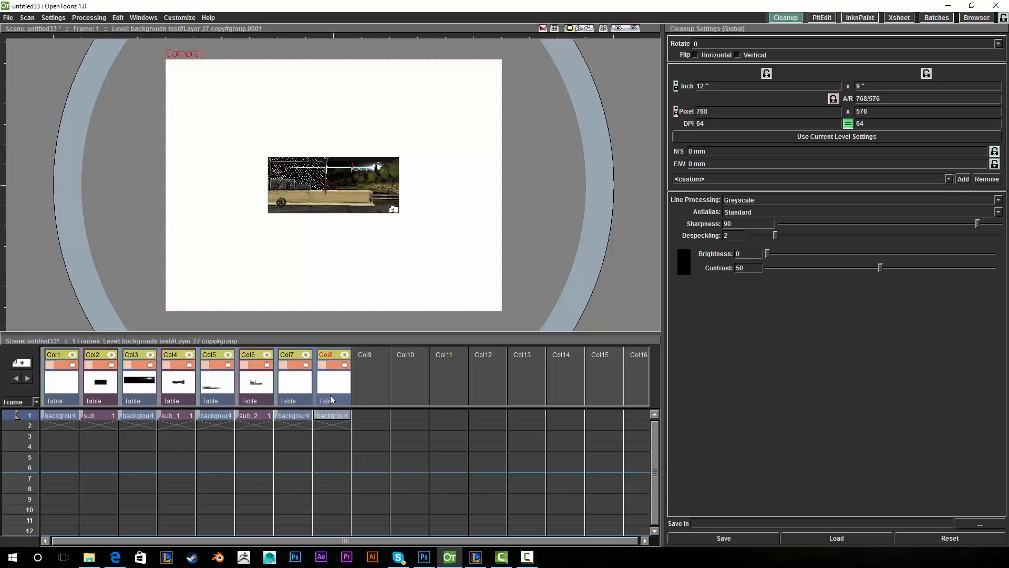
{"action": "key", "text": "Delete"}
{"action": "left_click", "coordinate": [304, 386]}
{"action": "key", "text": "Delete"}
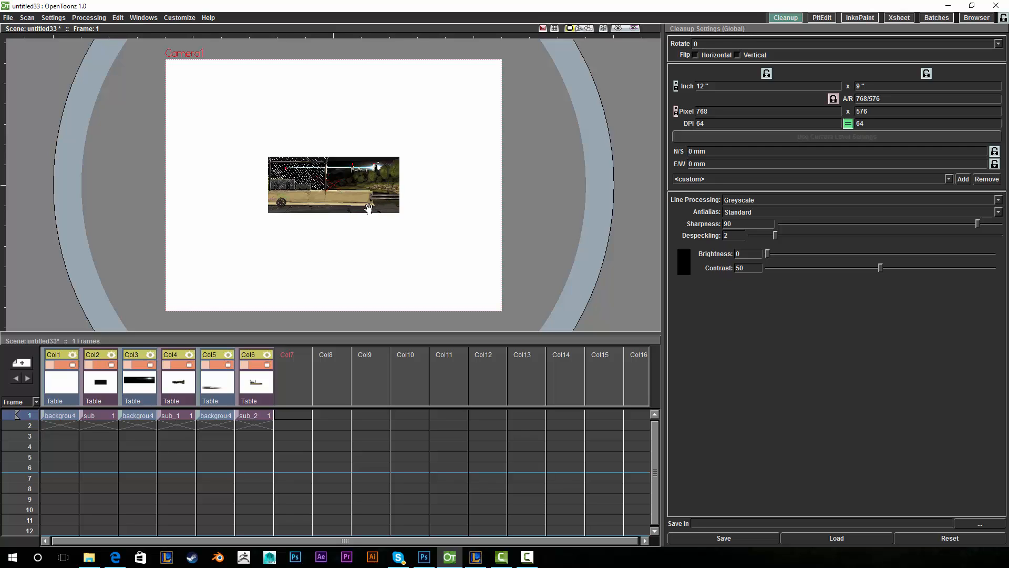
- Delete the remaining background columns in Col1, Col2 and Col3
{"action": "left_click", "coordinate": [69, 393]}
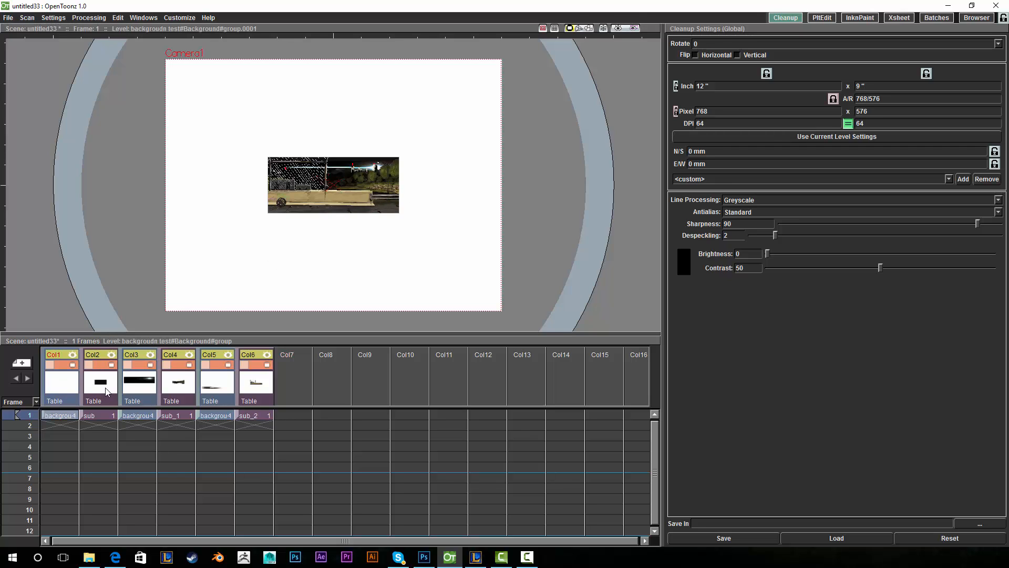
{"action": "key", "text": "Delete"}
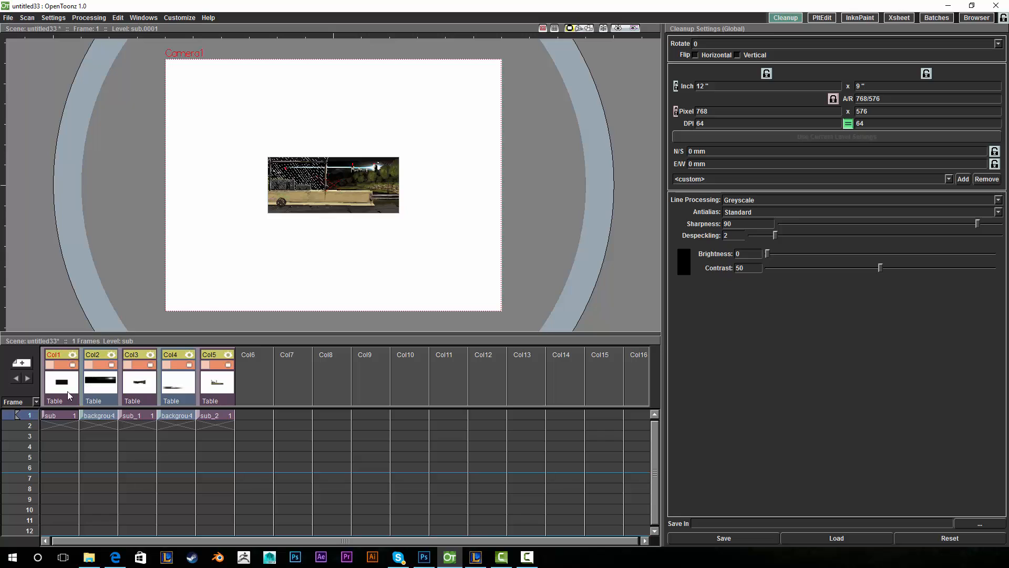
{"action": "left_click", "coordinate": [105, 374]}
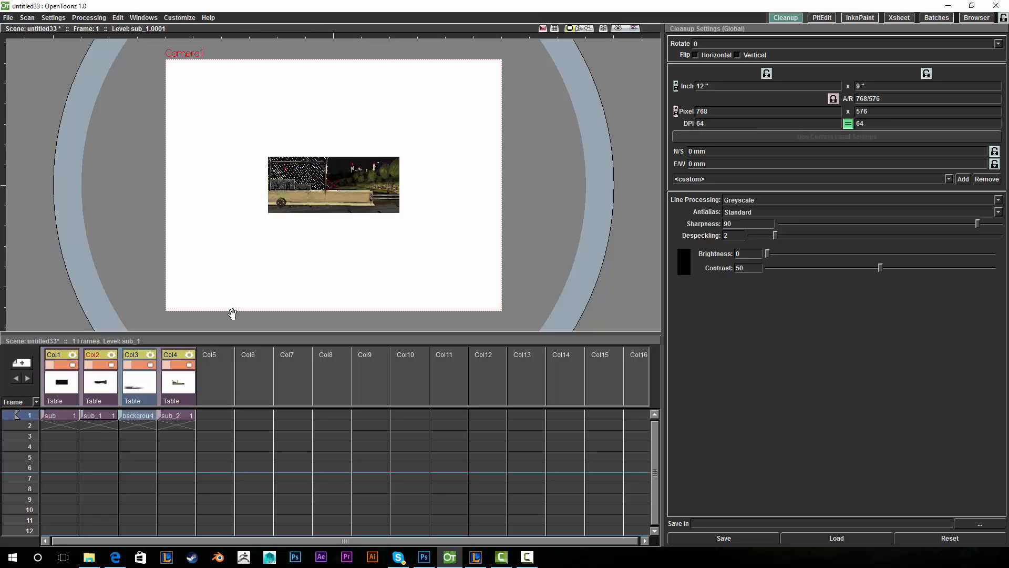
{"action": "key", "text": "Delete"}
{"action": "left_click", "coordinate": [139, 381]}
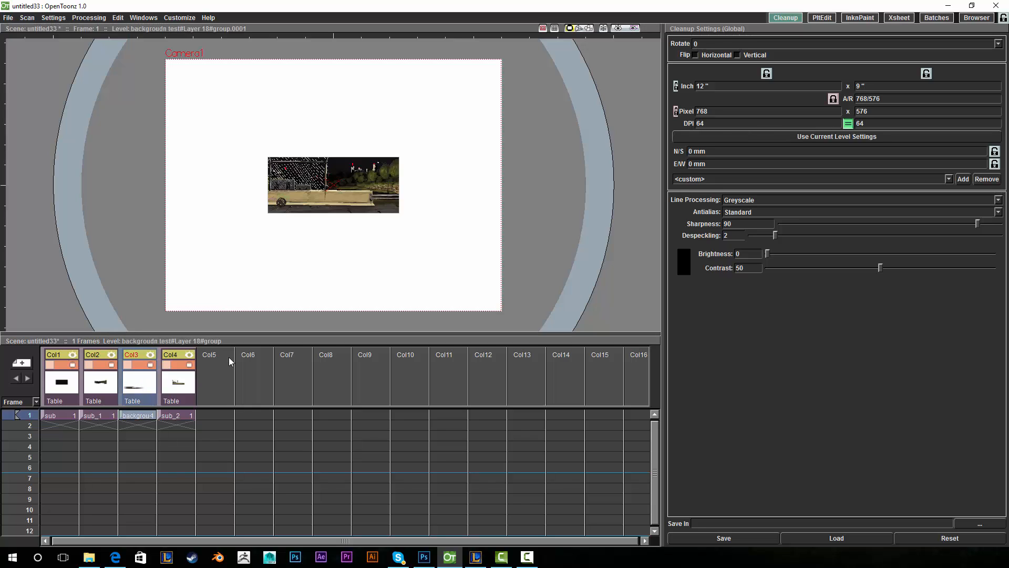
{"action": "key", "text": "Delete"}
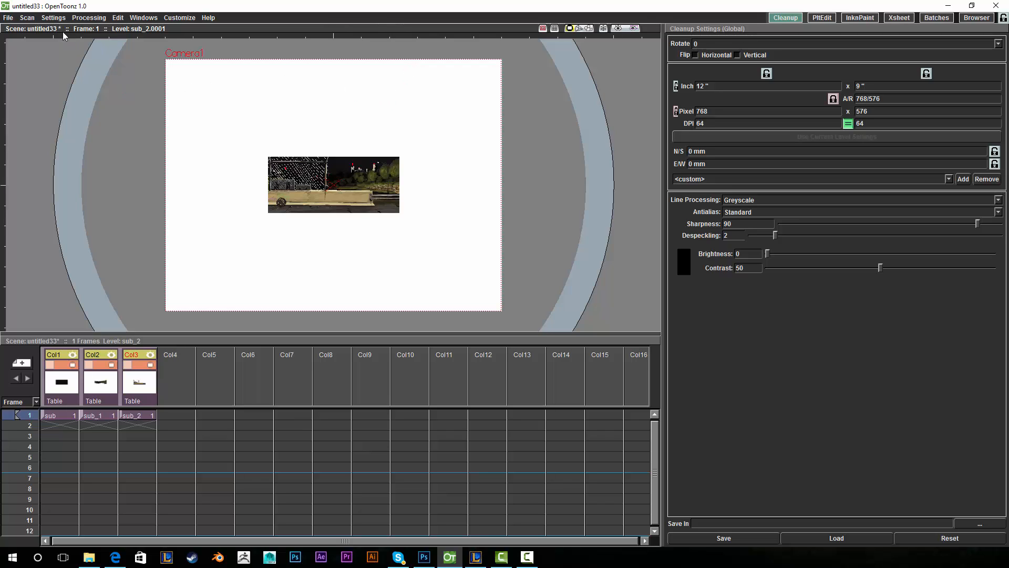
- In Output Settings, keep Camera1 as the output camera and set its pixel width to 1920
{"action": "left_click", "coordinate": [54, 18]}
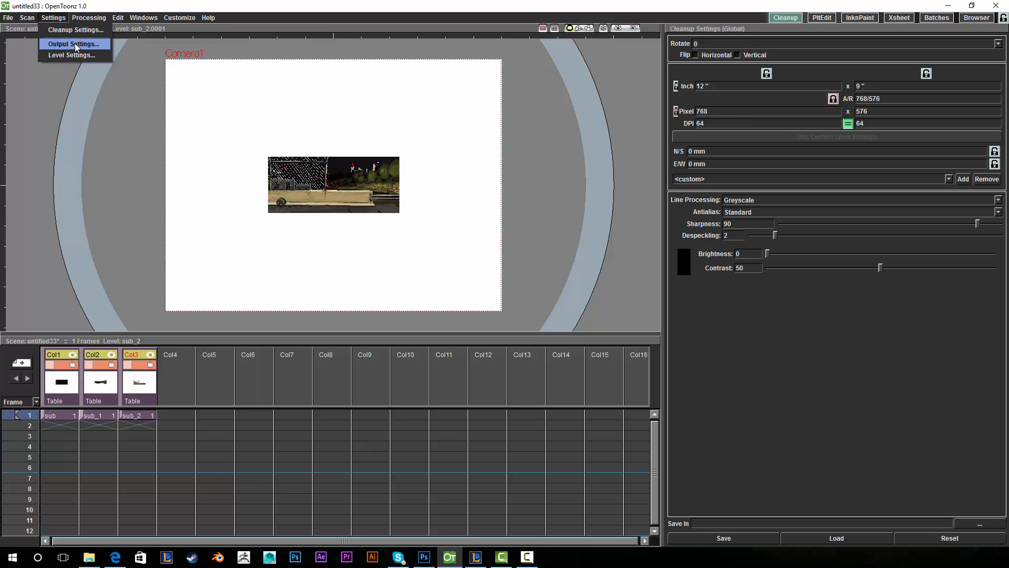
{"action": "left_click", "coordinate": [74, 45]}
{"action": "left_click_drag", "start_coordinate": [243, 47], "coordinate": [509, 76]}
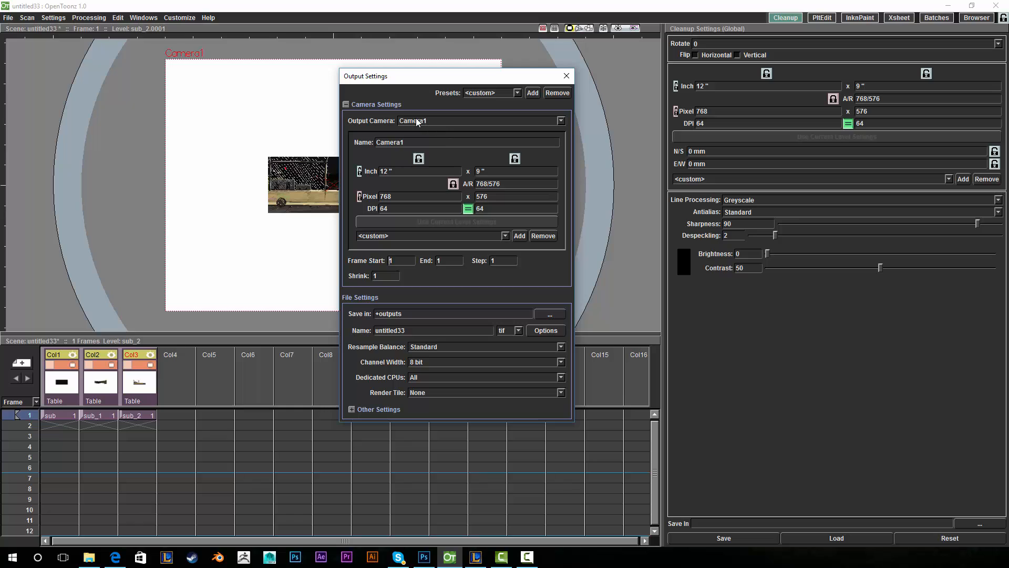
{"action": "left_click", "coordinate": [440, 120]}
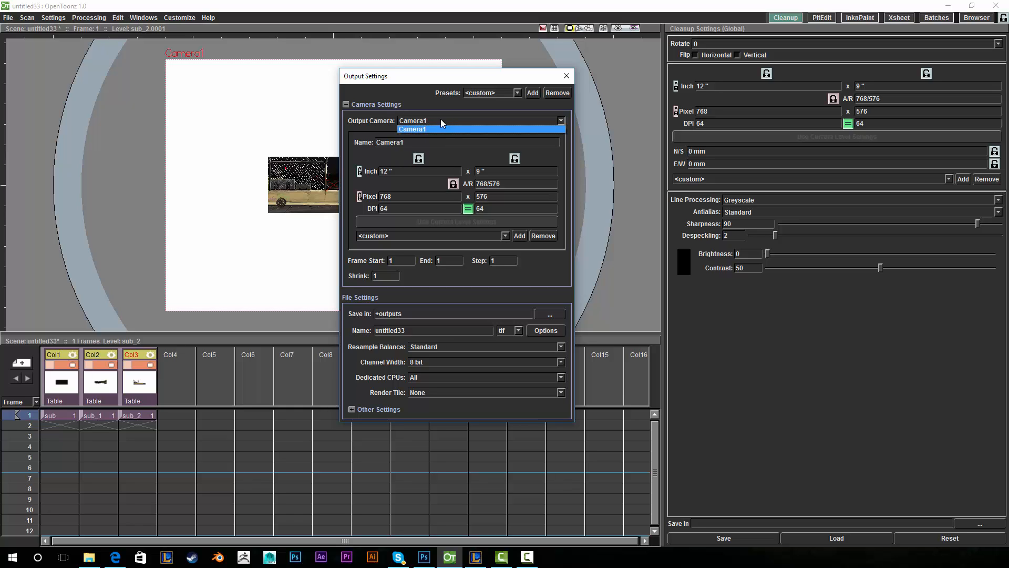
{"action": "left_click", "coordinate": [441, 117]}
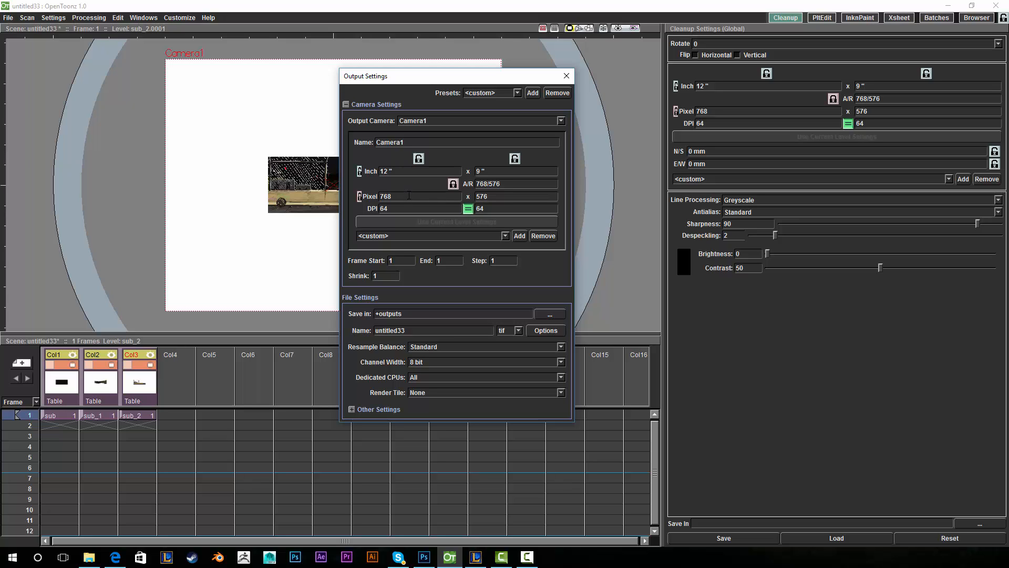
{"action": "double_click", "coordinate": [390, 197]}
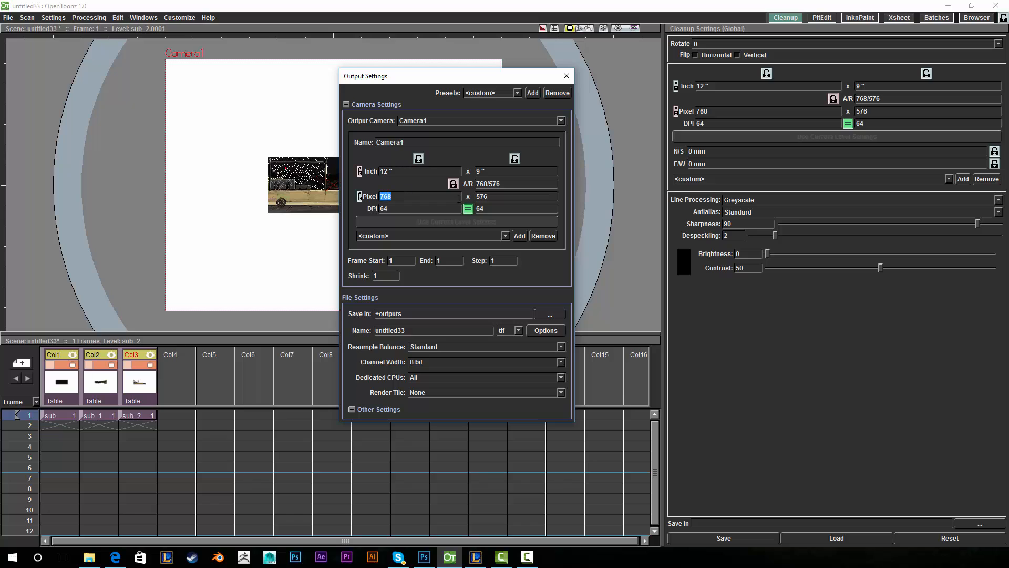
{"action": "double_click", "coordinate": [497, 197]}
{"action": "double_click", "coordinate": [423, 196]}
{"action": "type", "text": "1920"}
{"action": "key", "text": "Return"}
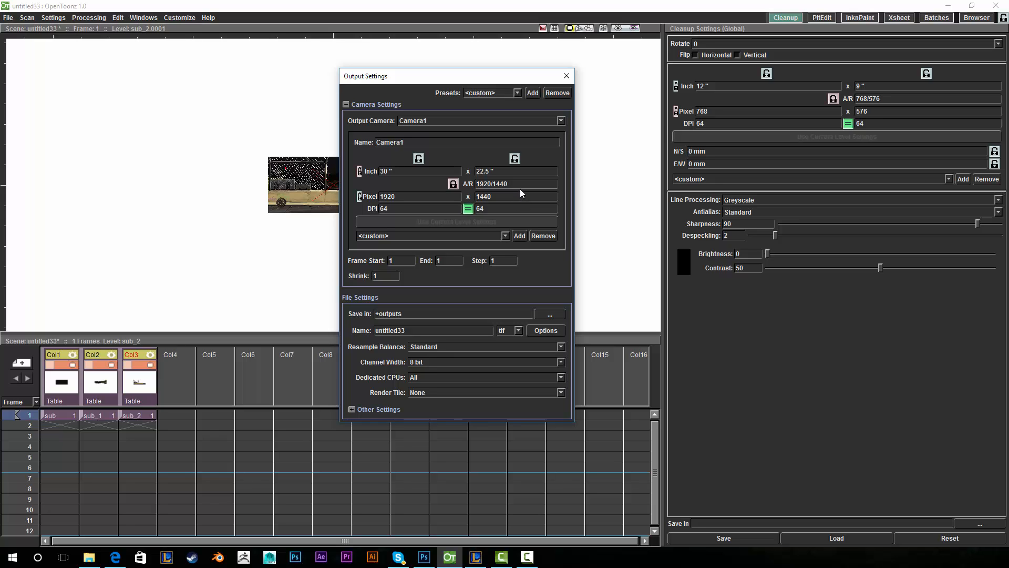
- Set the camera aspect ratio to 2.35, giving a 1920 × 817 output
{"action": "left_click_drag", "start_coordinate": [500, 77], "coordinate": [448, 57]}
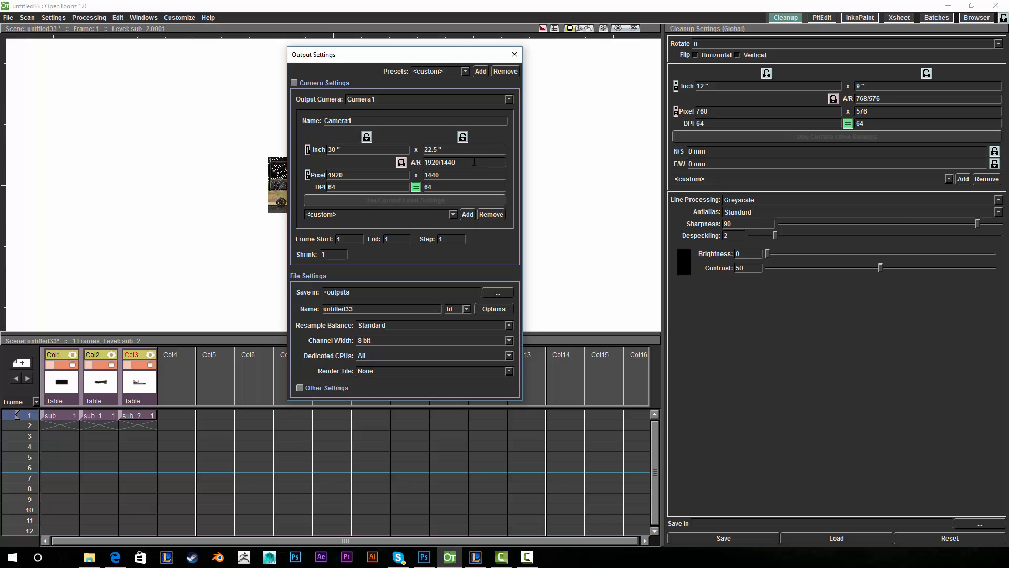
{"action": "left_click_drag", "start_coordinate": [475, 162], "coordinate": [424, 162]}
{"action": "type", "text": "2.35"}
{"action": "key", "text": "Return"}
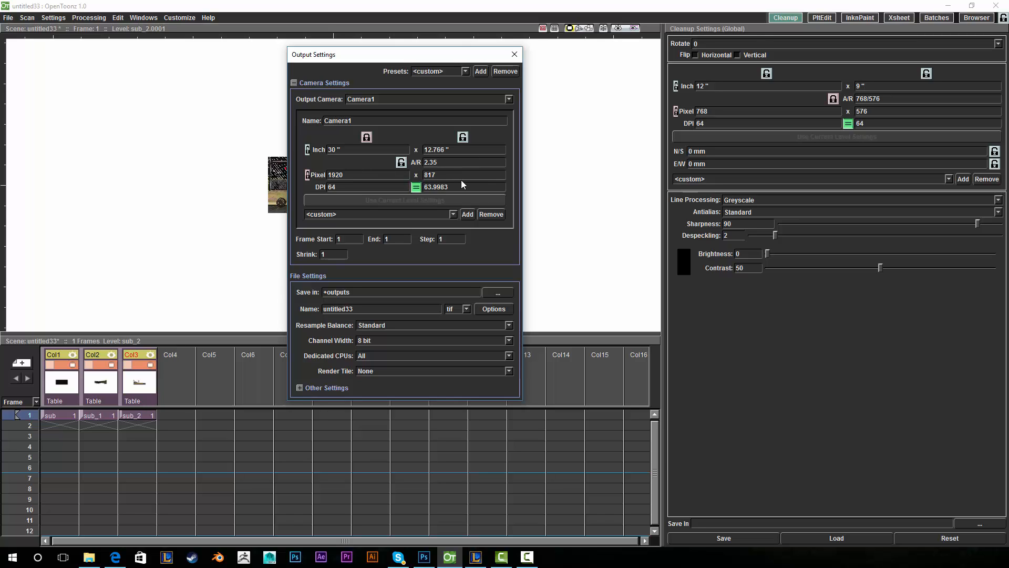
- Close Output Settings, enable the viewer's Toolbar, Tool Options Bar and Console, and enlarge the viewer
{"action": "left_click", "coordinate": [514, 55]}
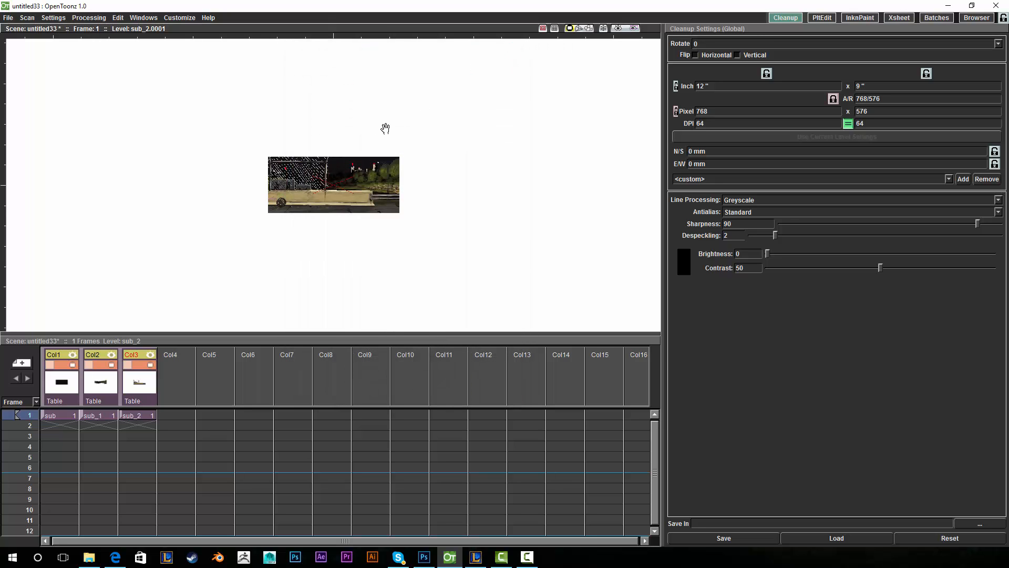
{"action": "right_click", "coordinate": [408, 164]}
{"action": "mouse_move", "coordinate": [474, 249]}
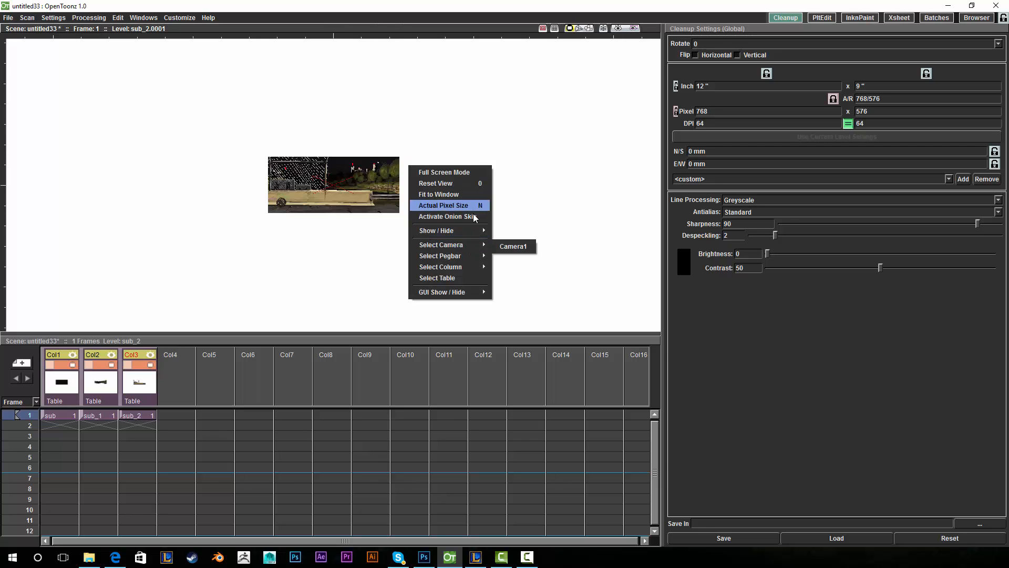
{"action": "left_click", "coordinate": [522, 294]}
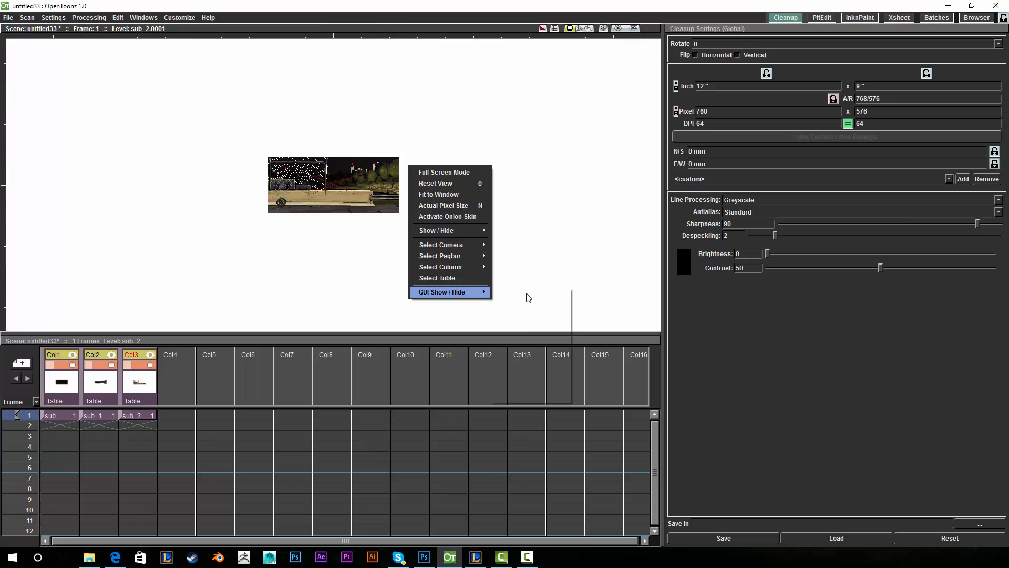
{"action": "right_click", "coordinate": [468, 173]}
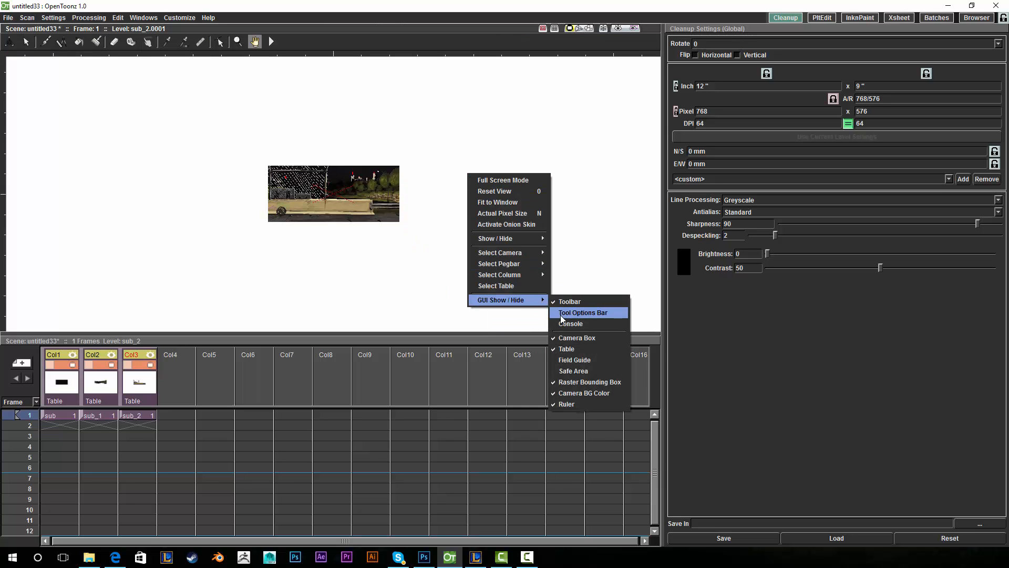
{"action": "left_click", "coordinate": [560, 314]}
{"action": "right_click", "coordinate": [485, 235]}
{"action": "mouse_move", "coordinate": [547, 364]}
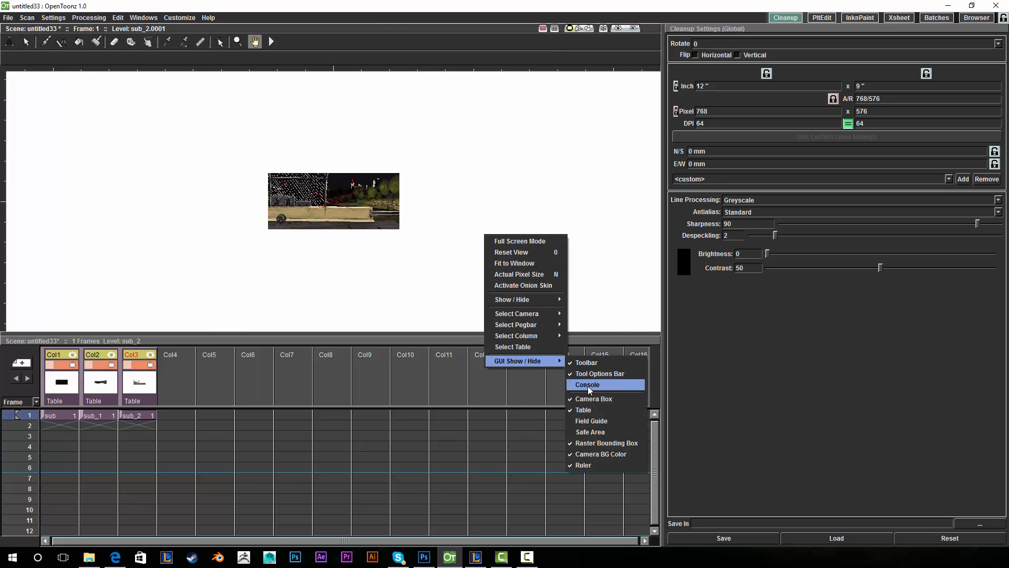
{"action": "left_click", "coordinate": [587, 384]}
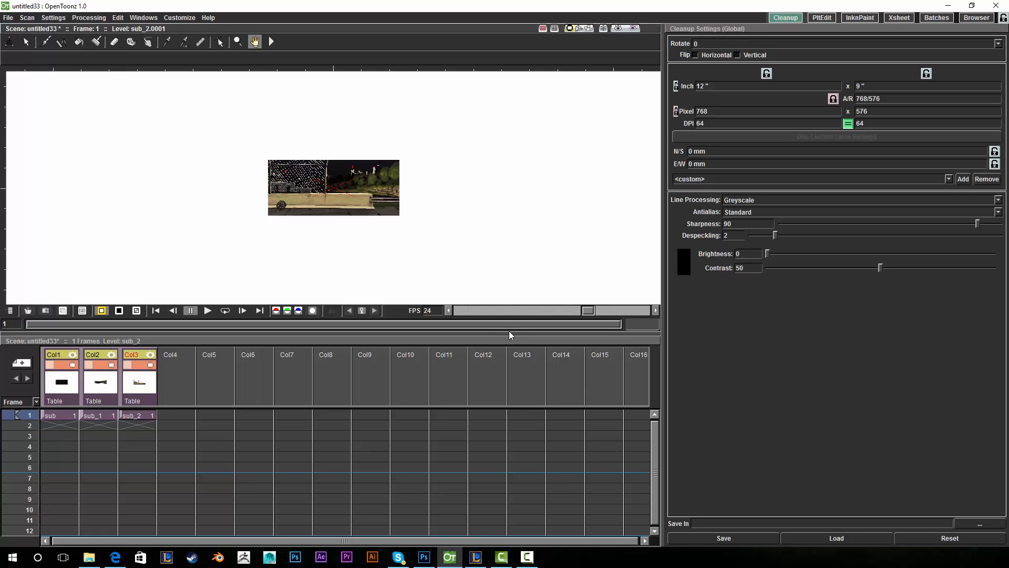
{"action": "left_click_drag", "start_coordinate": [509, 335], "coordinate": [502, 422]}
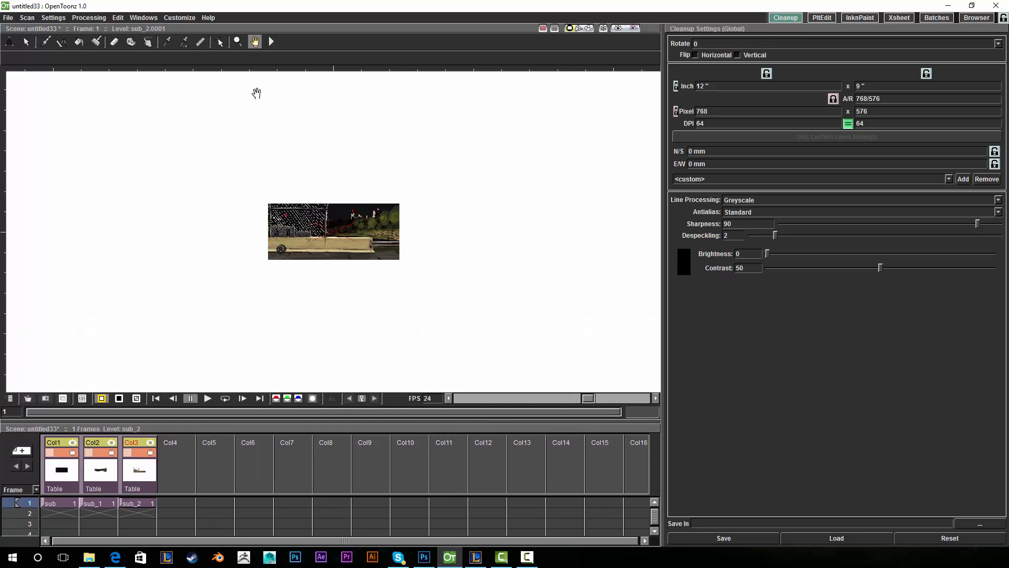
- Zoom out, then scale Camera1 down using the Animate tool set to Scale
{"action": "key", "text": "shift+space"}
{"action": "left_click_drag", "start_coordinate": [509, 235], "coordinate": [572, 192]}
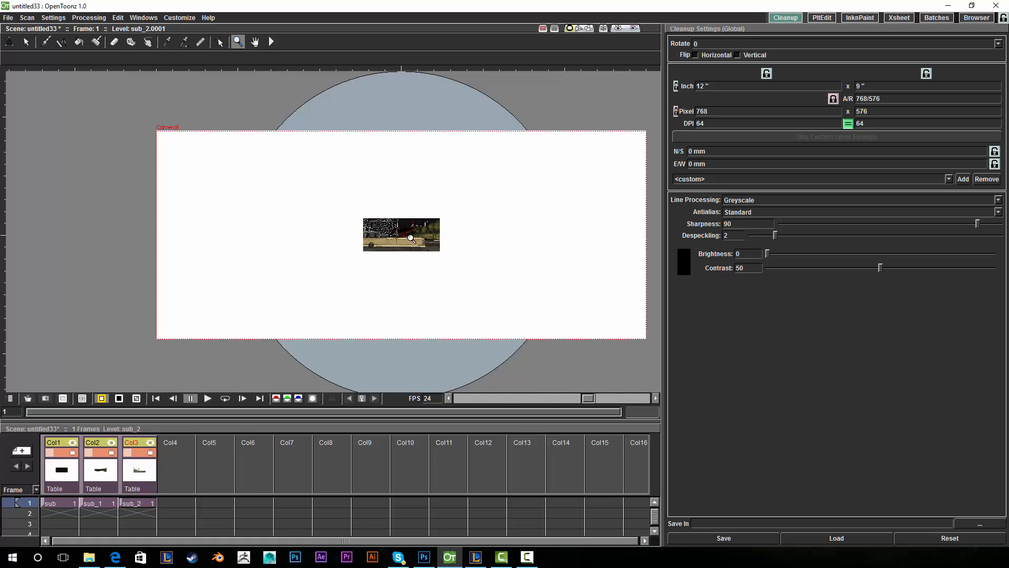
{"action": "key", "text": "a"}
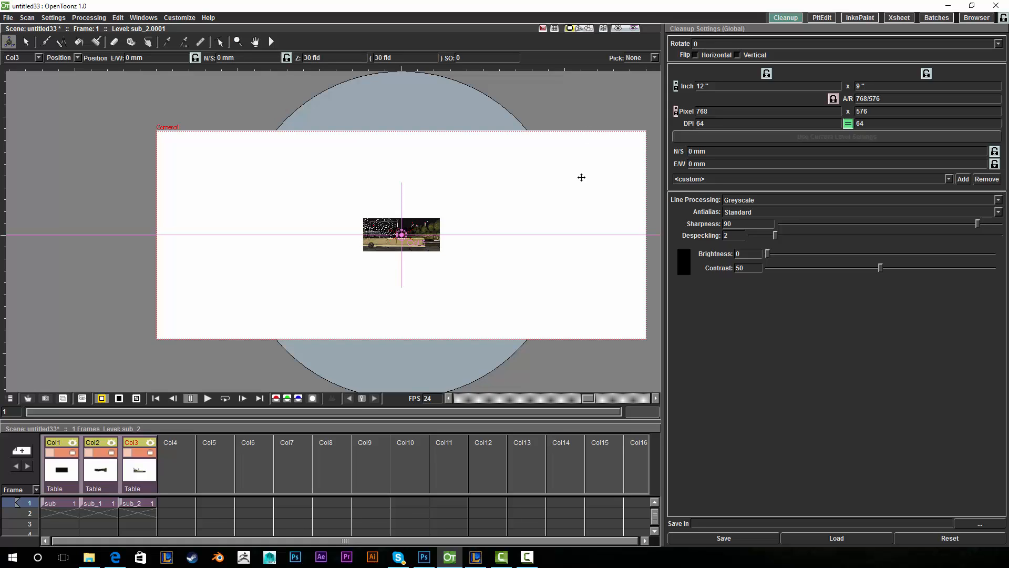
{"action": "left_click", "coordinate": [77, 58]}
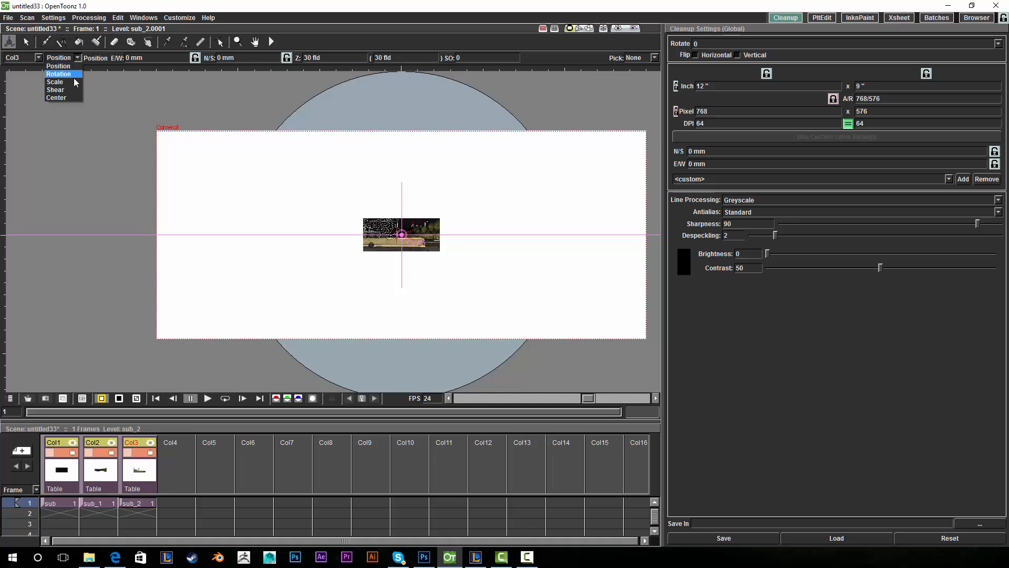
{"action": "left_click", "coordinate": [71, 79]}
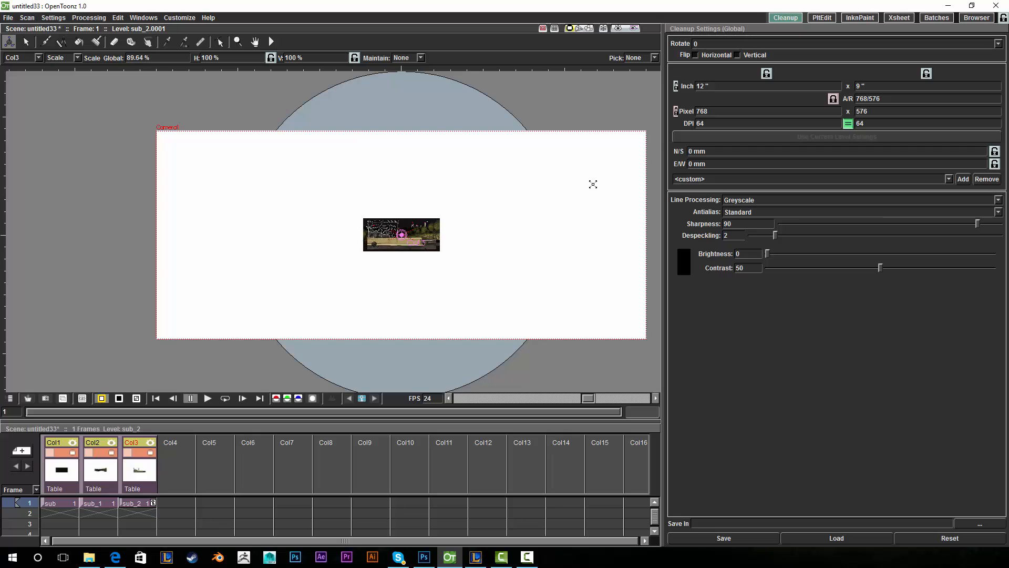
{"action": "left_click", "coordinate": [38, 57]}
{"action": "left_click", "coordinate": [33, 66]}
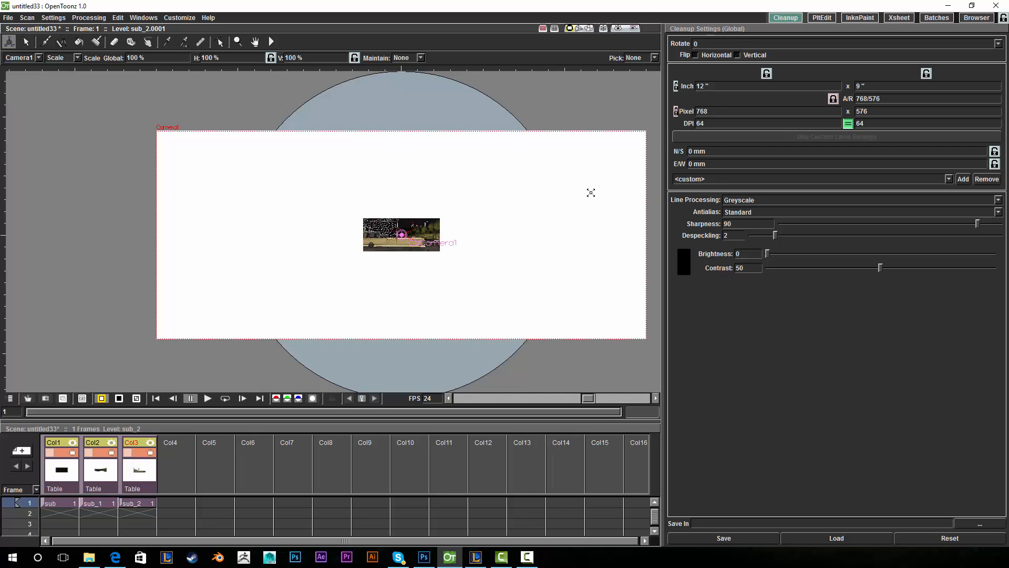
{"action": "left_click_drag", "start_coordinate": [617, 172], "coordinate": [431, 249]}
- Zoom and pan the view to frame the background picture inside the shrunken camera
{"action": "left_click", "coordinate": [238, 42]}
{"action": "left_click_drag", "start_coordinate": [497, 228], "coordinate": [511, 142]}
{"action": "left_click", "coordinate": [255, 42]}
{"action": "left_click_drag", "start_coordinate": [366, 162], "coordinate": [648, 147]}
{"action": "left_click_drag", "start_coordinate": [502, 179], "coordinate": [525, 176]}
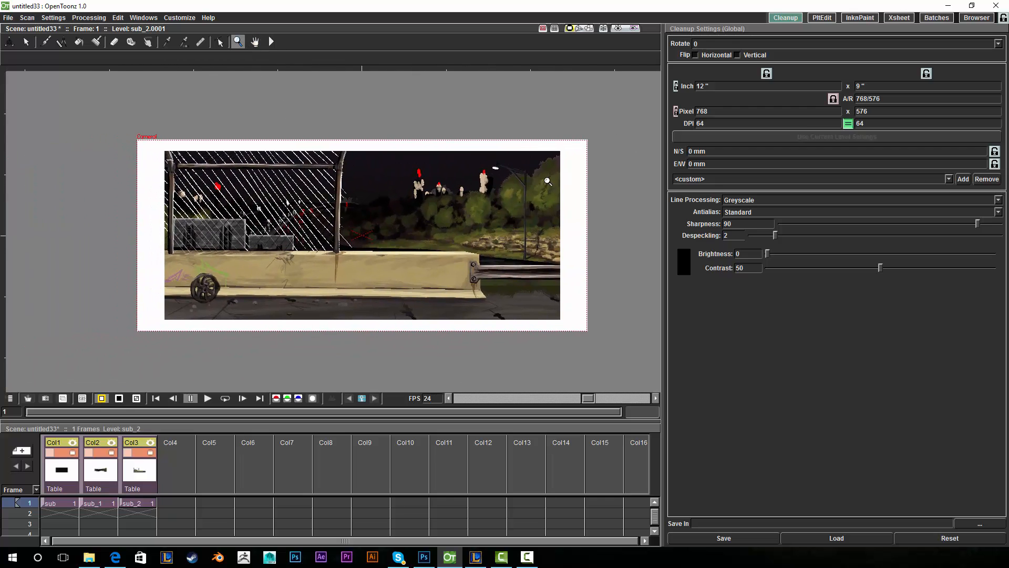
{"action": "left_click_drag", "start_coordinate": [599, 199], "coordinate": [569, 190]}
{"action": "left_click", "coordinate": [9, 42]}
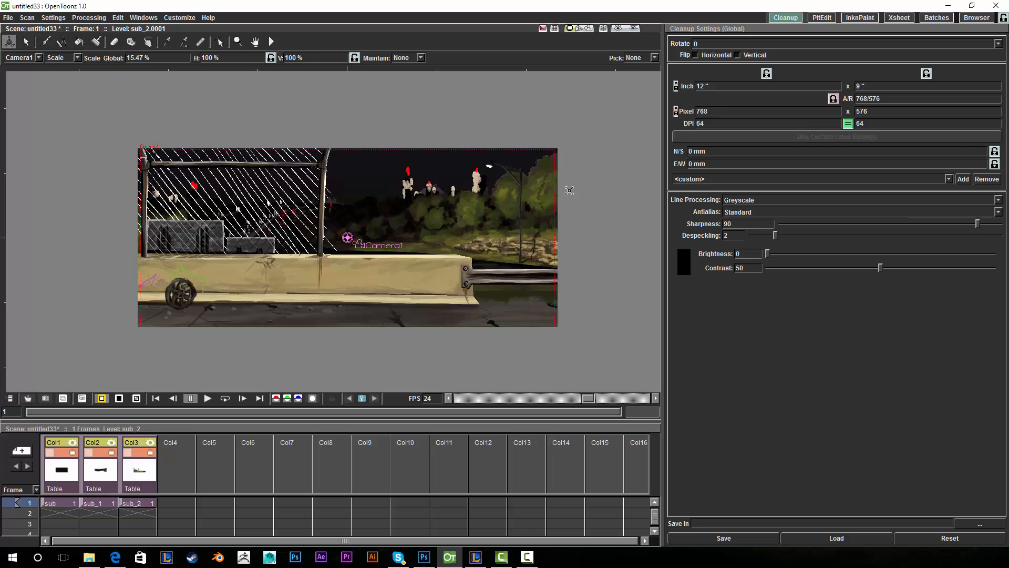
- Zoom and pan around the artwork and turn on the rendered Preview
{"action": "left_click", "coordinate": [255, 42]}
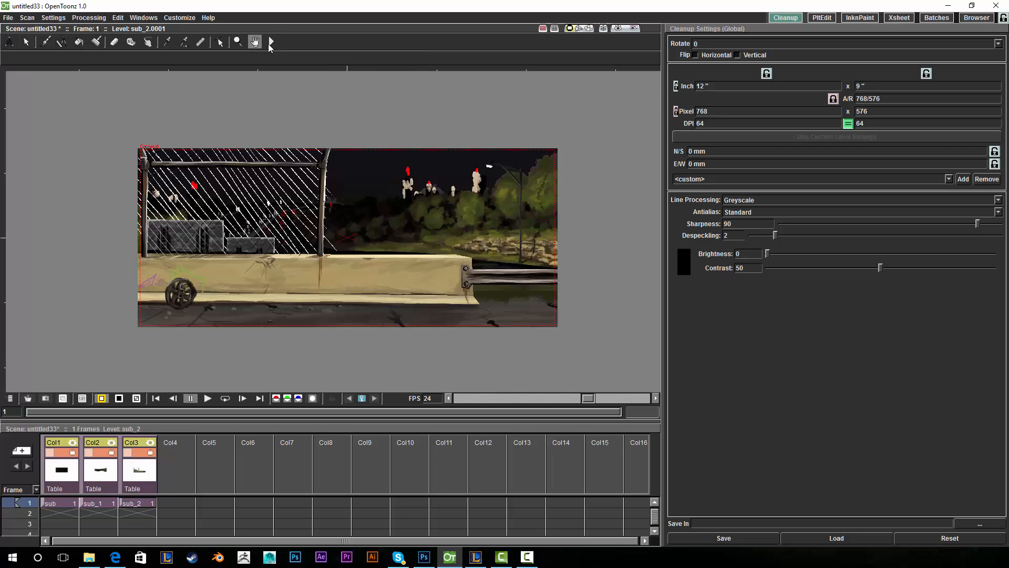
{"action": "left_click_drag", "start_coordinate": [448, 146], "coordinate": [448, 121]}
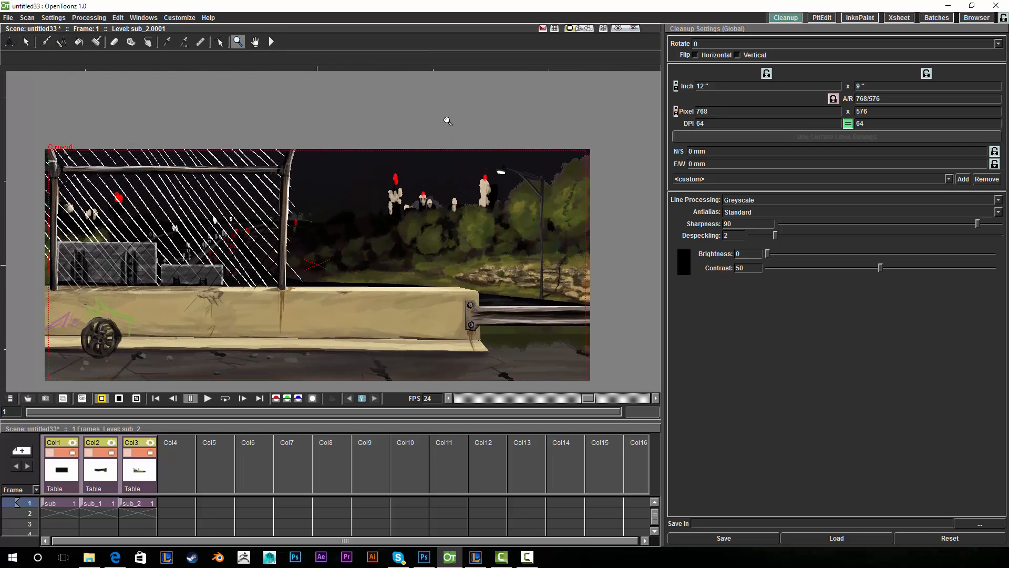
{"action": "left_click", "coordinate": [255, 42]}
{"action": "left_click_drag", "start_coordinate": [440, 165], "coordinate": [473, 123]}
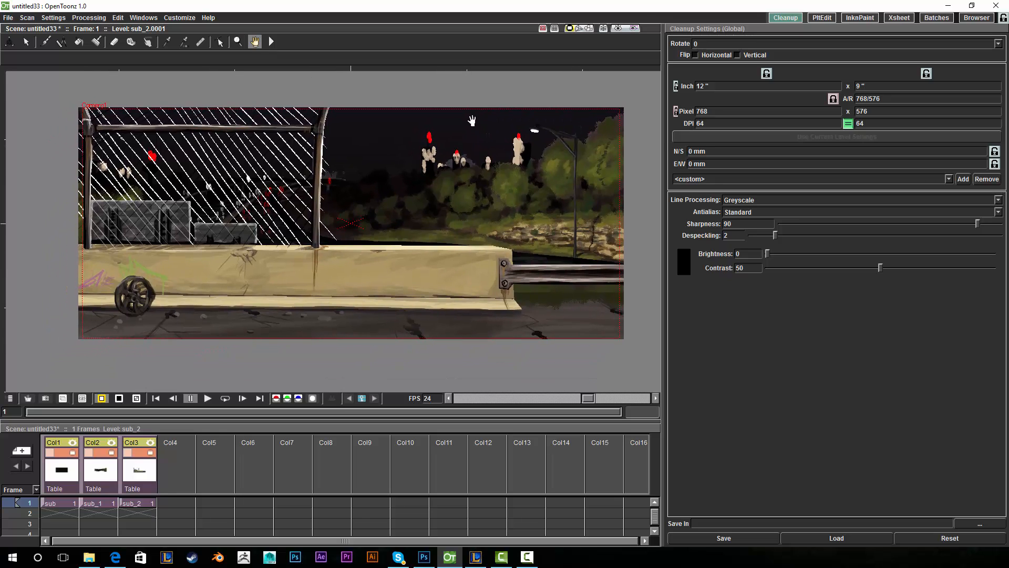
{"action": "left_click_drag", "start_coordinate": [629, 157], "coordinate": [630, 157]}
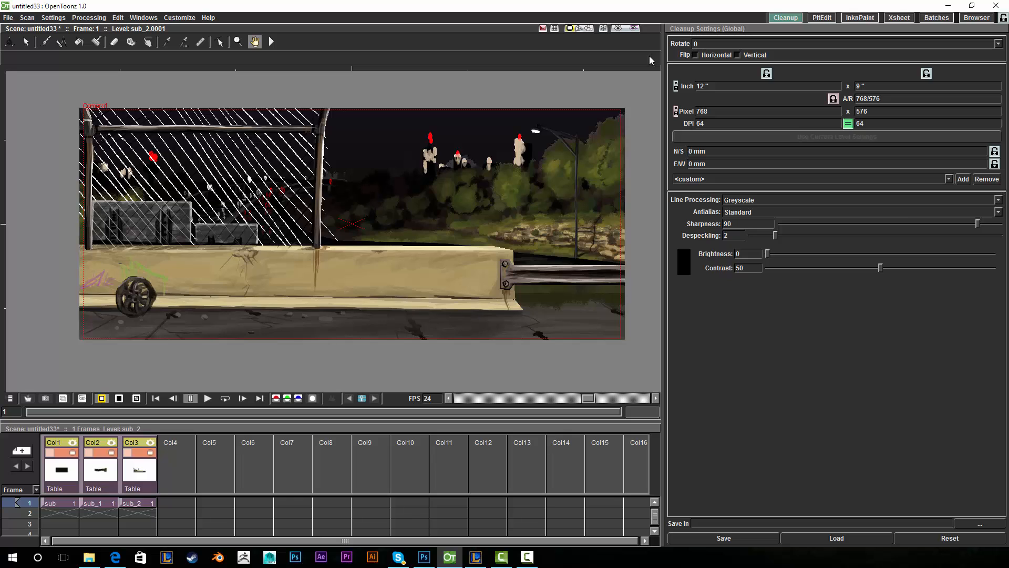
{"action": "left_click", "coordinate": [589, 30]}
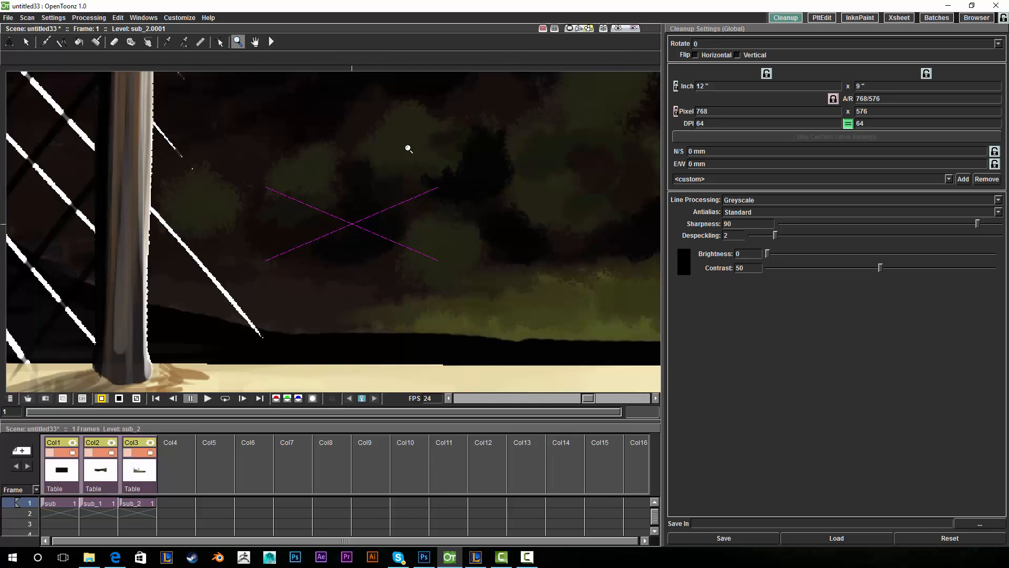
{"action": "scroll", "coordinate": [509, 190], "scroll_direction": "up", "scroll_amount": 2}
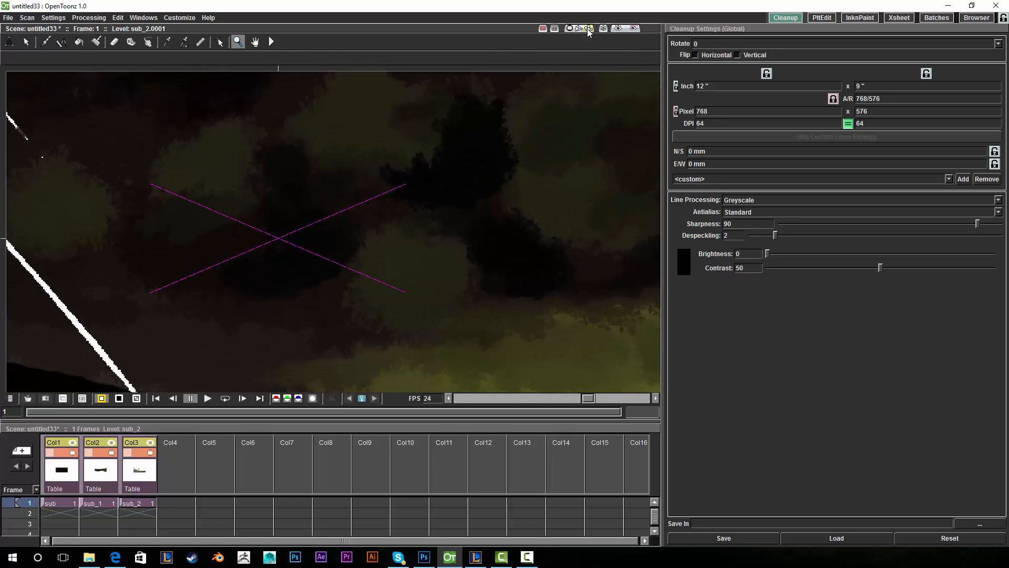
{"action": "left_click_drag", "start_coordinate": [531, 150], "coordinate": [453, 280]}
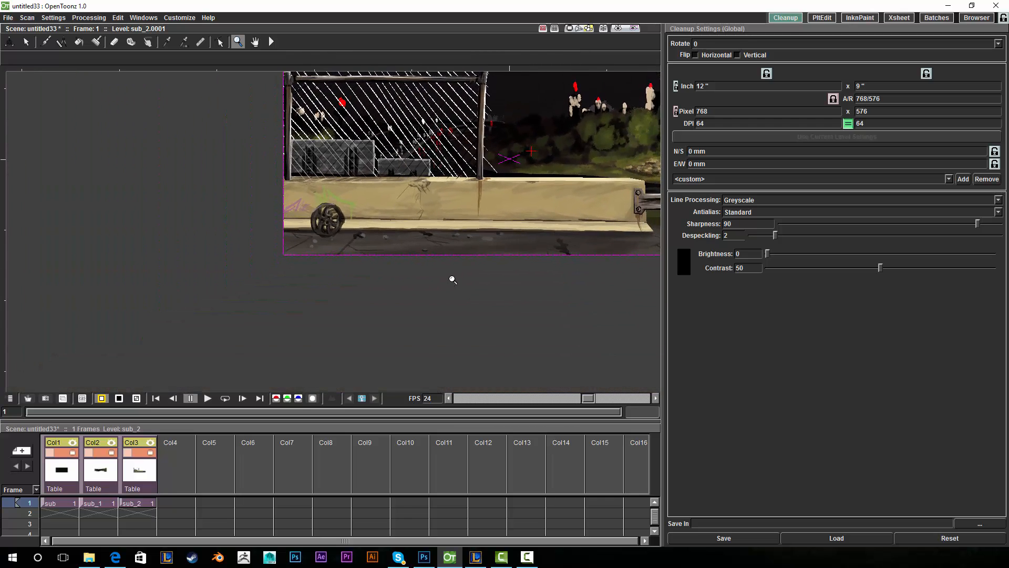
{"action": "left_click", "coordinate": [255, 41]}
{"action": "left_click_drag", "start_coordinate": [365, 106], "coordinate": [197, 164]}
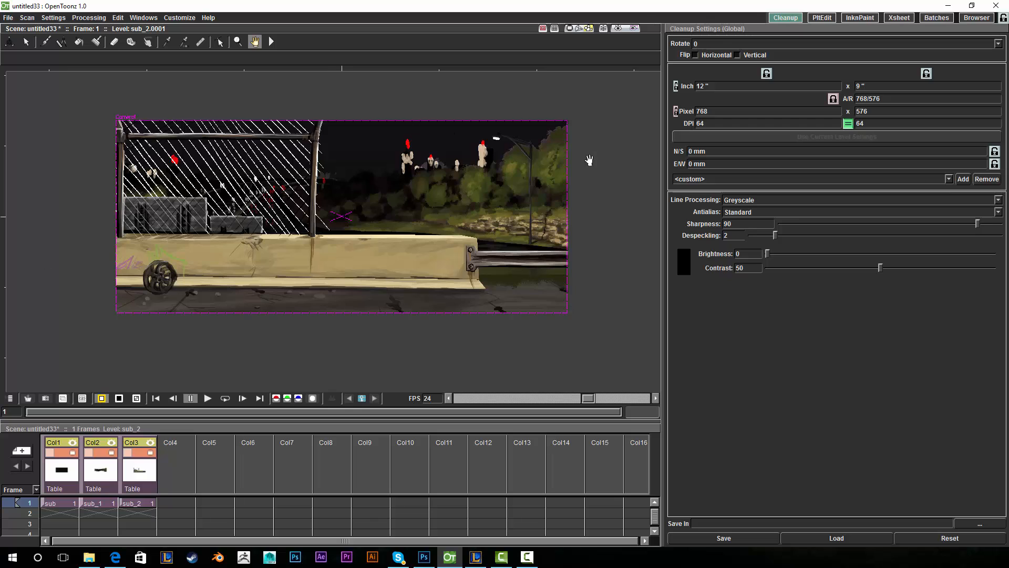
{"action": "left_click_drag", "start_coordinate": [589, 160], "coordinate": [608, 161]}
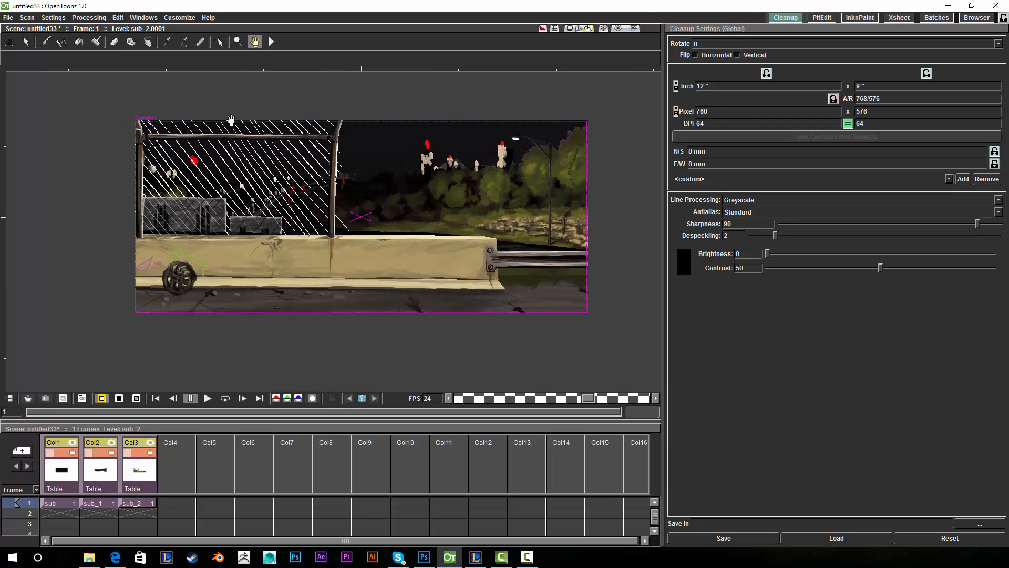
{"action": "left_click_drag", "start_coordinate": [511, 152], "coordinate": [522, 155]}
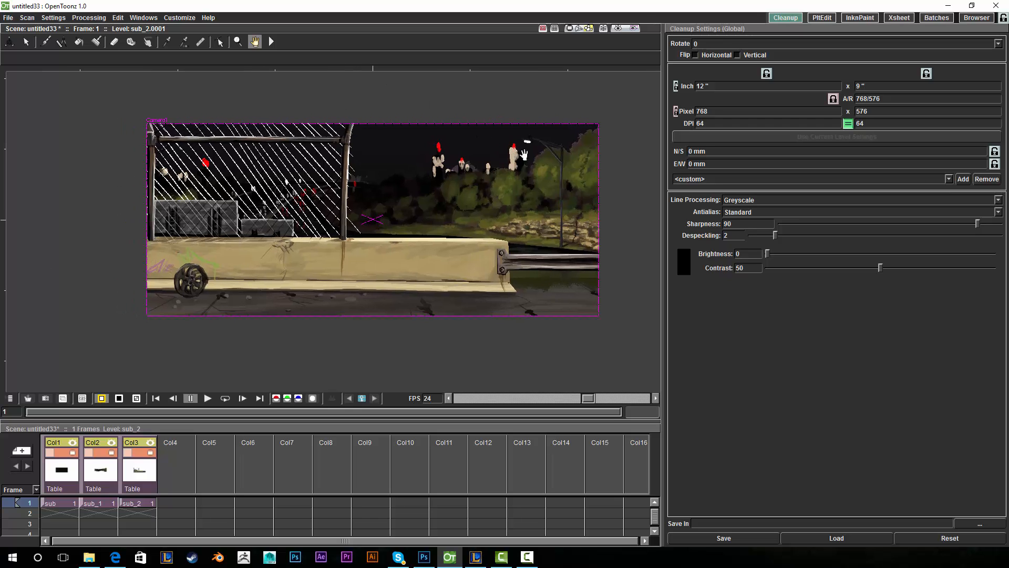
- Switch to the Camera Stand View and zoom in on the artwork on the table
{"action": "left_click", "coordinate": [569, 30]}
{"action": "left_click", "coordinate": [237, 42]}
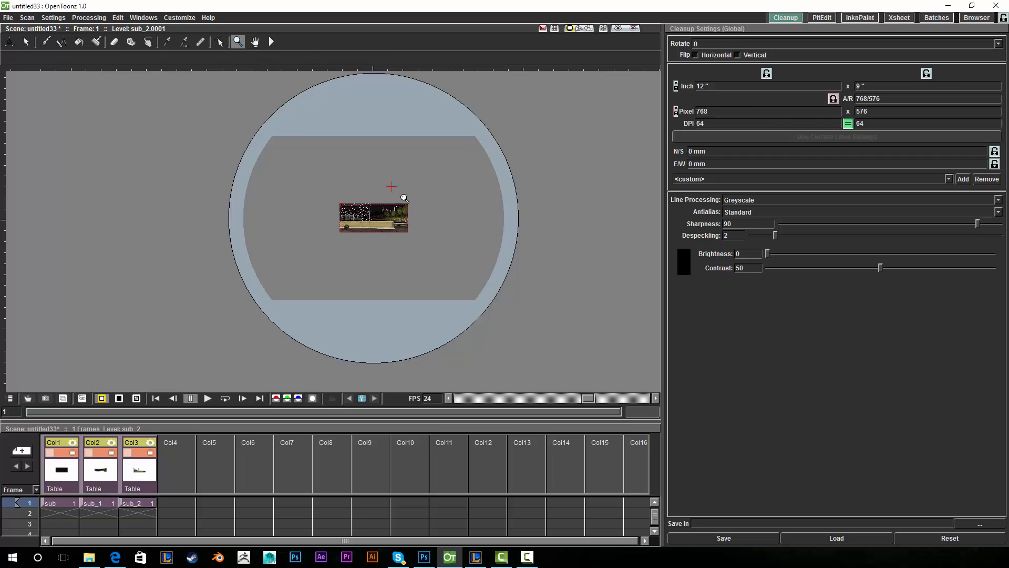
{"action": "left_click_drag", "start_coordinate": [394, 192], "coordinate": [308, 74]}
{"action": "left_click", "coordinate": [255, 42]}
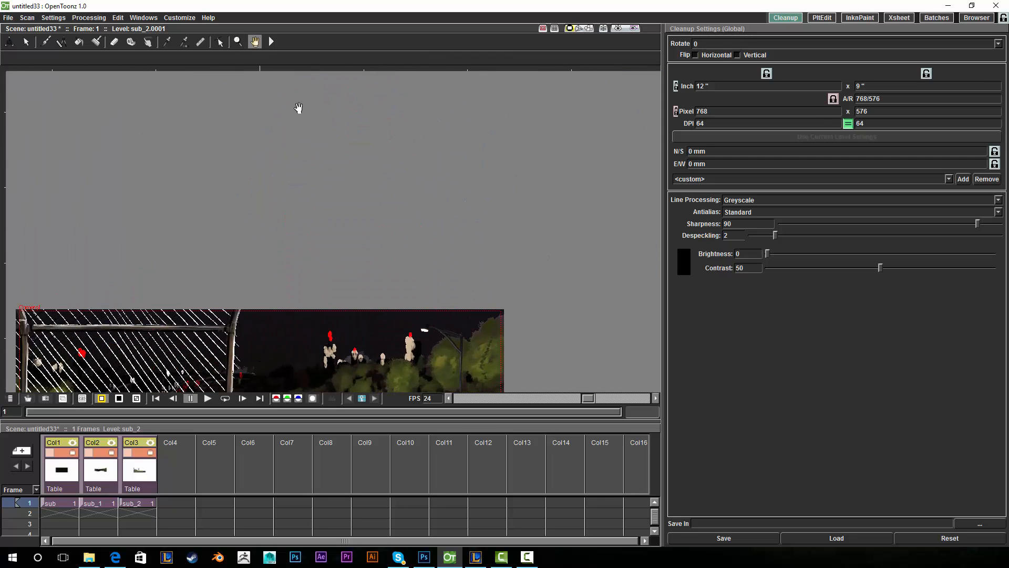
{"action": "left_click_drag", "start_coordinate": [354, 222], "coordinate": [443, 49]}
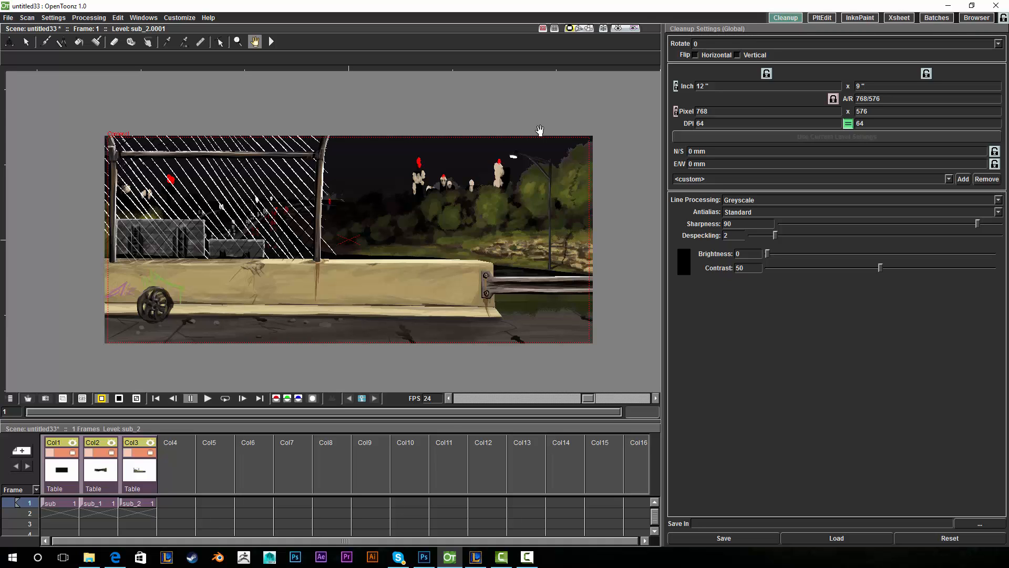
- Recentre the night road artwork in the view, then pick the Animate tool for Camera1
{"action": "left_click_drag", "start_coordinate": [409, 173], "coordinate": [399, 155]}
{"action": "left_click_drag", "start_coordinate": [382, 211], "coordinate": [409, 258]}
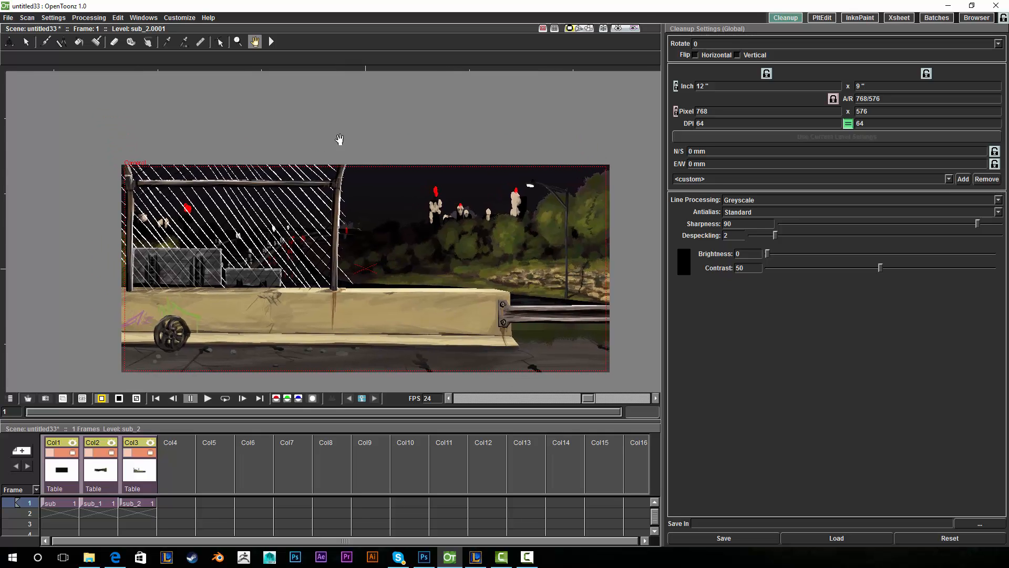
{"action": "left_click_drag", "start_coordinate": [472, 306], "coordinate": [440, 240]}
{"action": "left_click_drag", "start_coordinate": [547, 85], "coordinate": [553, 118]}
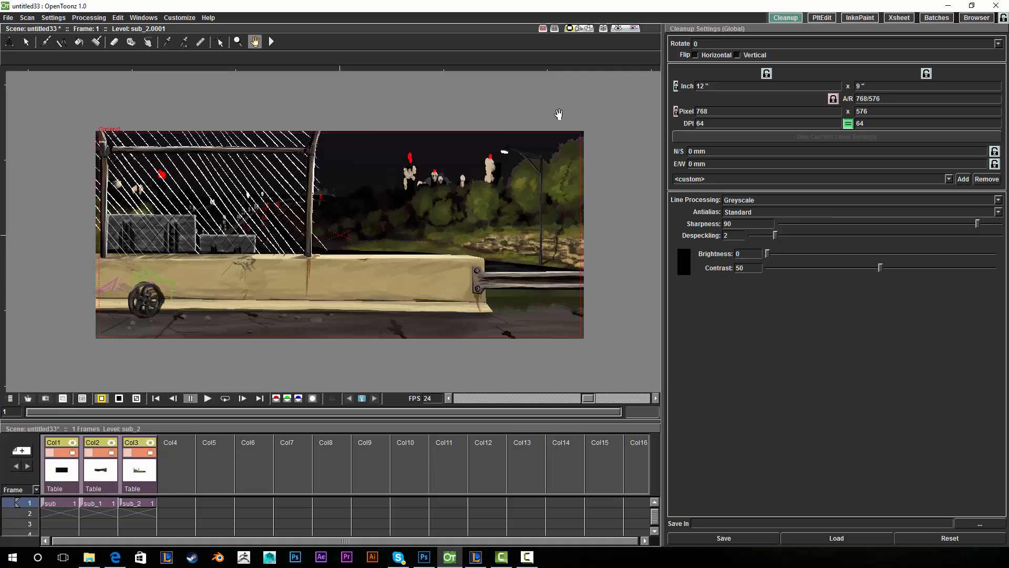
{"action": "left_click_drag", "start_coordinate": [519, 213], "coordinate": [540, 211]}
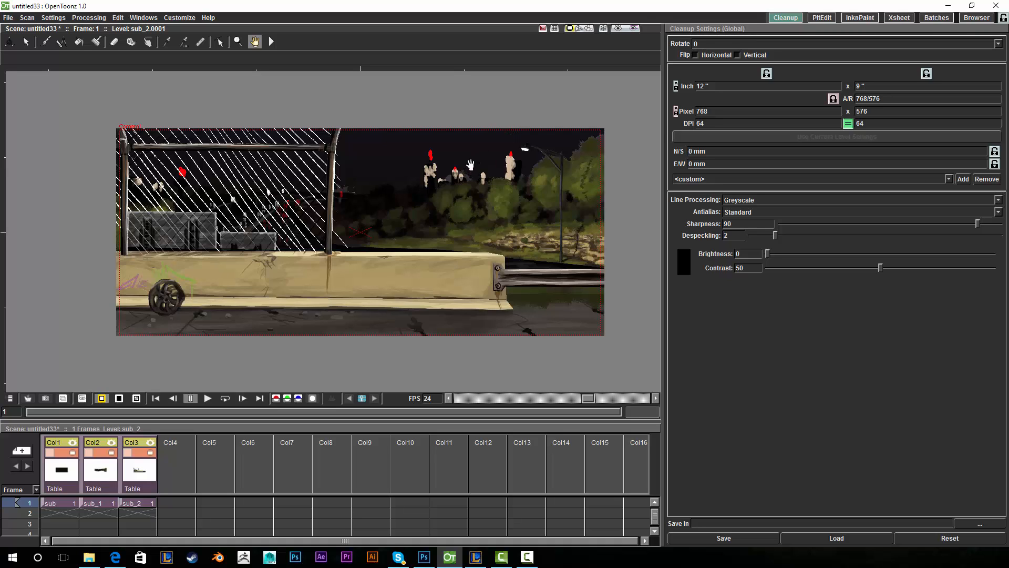
{"action": "left_click_drag", "start_coordinate": [434, 192], "coordinate": [408, 226]}
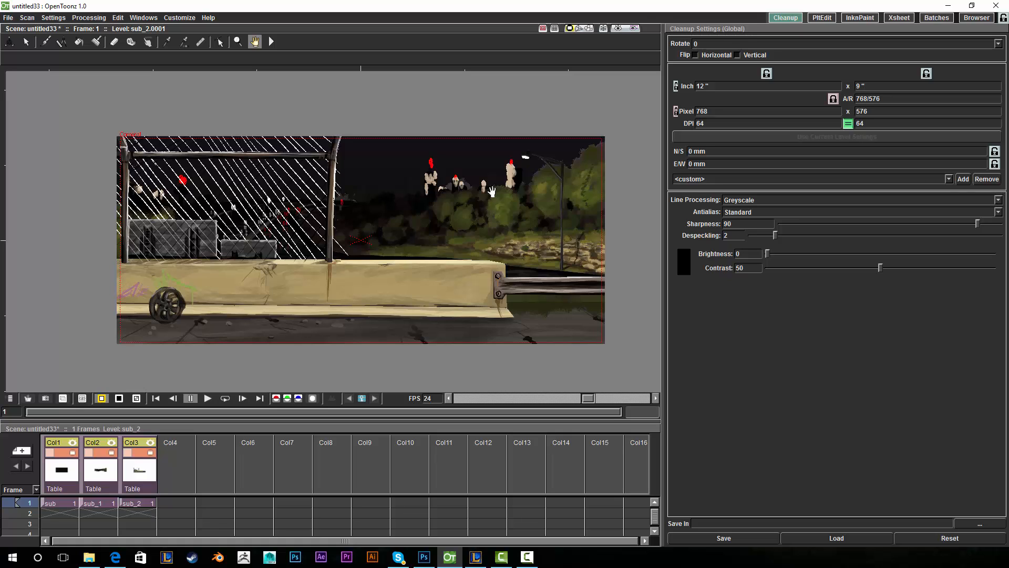
{"action": "left_click_drag", "start_coordinate": [503, 179], "coordinate": [495, 180]}
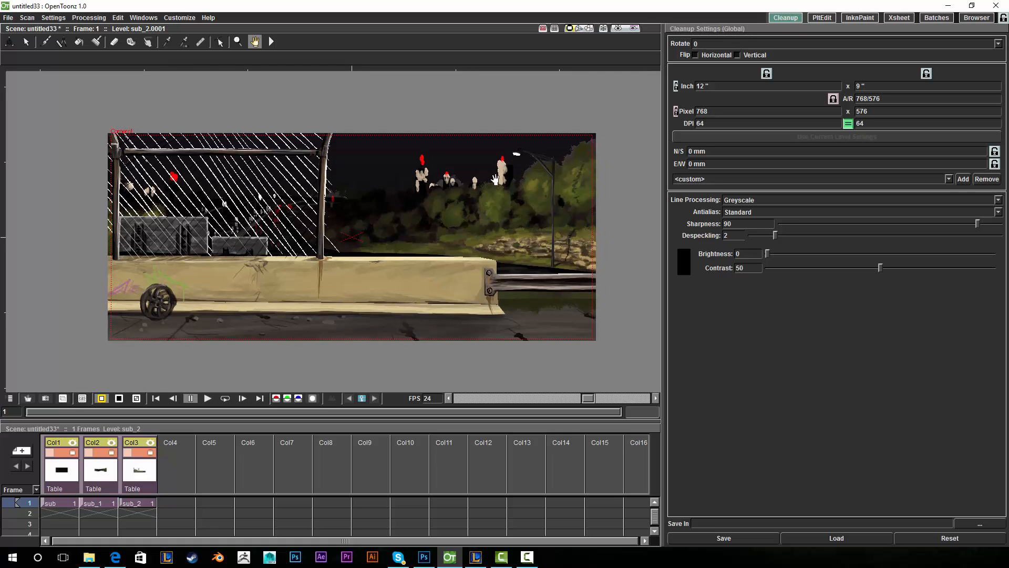
{"action": "left_click_drag", "start_coordinate": [405, 226], "coordinate": [390, 221]}
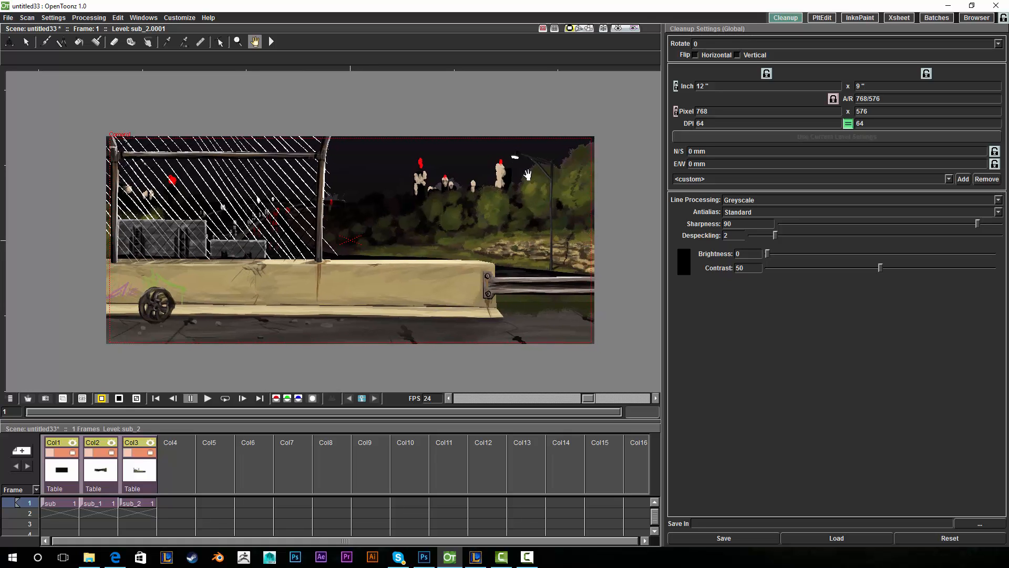
{"action": "left_click_drag", "start_coordinate": [528, 175], "coordinate": [533, 172]}
{"action": "left_click", "coordinate": [9, 41]}
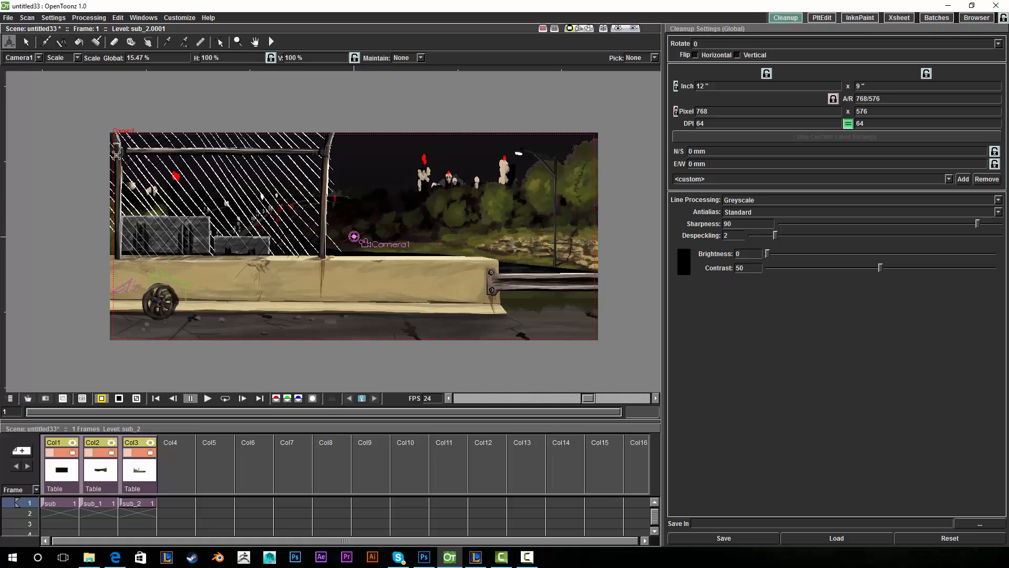
- Switch the Animate tool from Scale to Position and choose Col1 as the object
{"action": "left_click", "coordinate": [77, 58]}
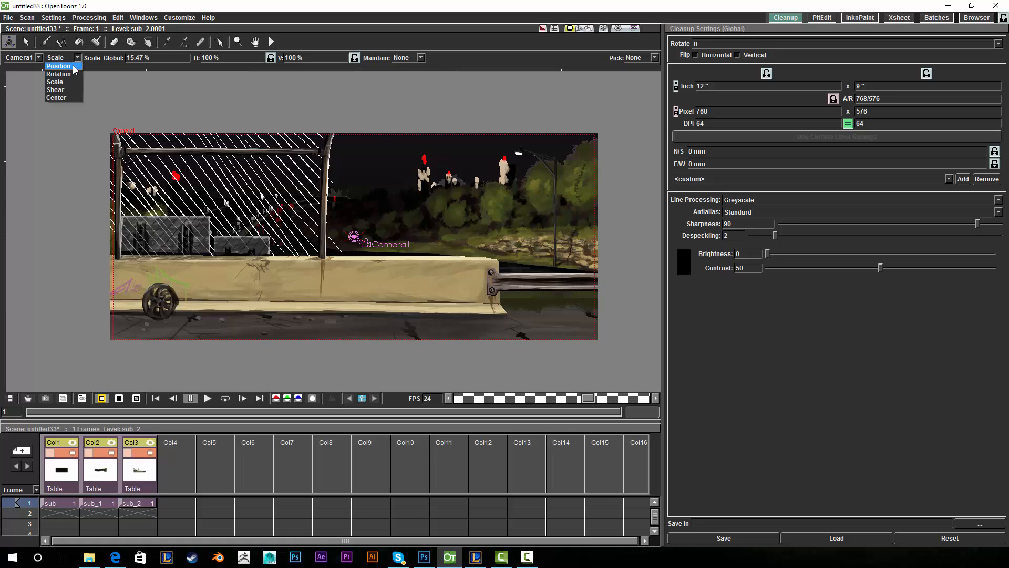
{"action": "left_click", "coordinate": [74, 67]}
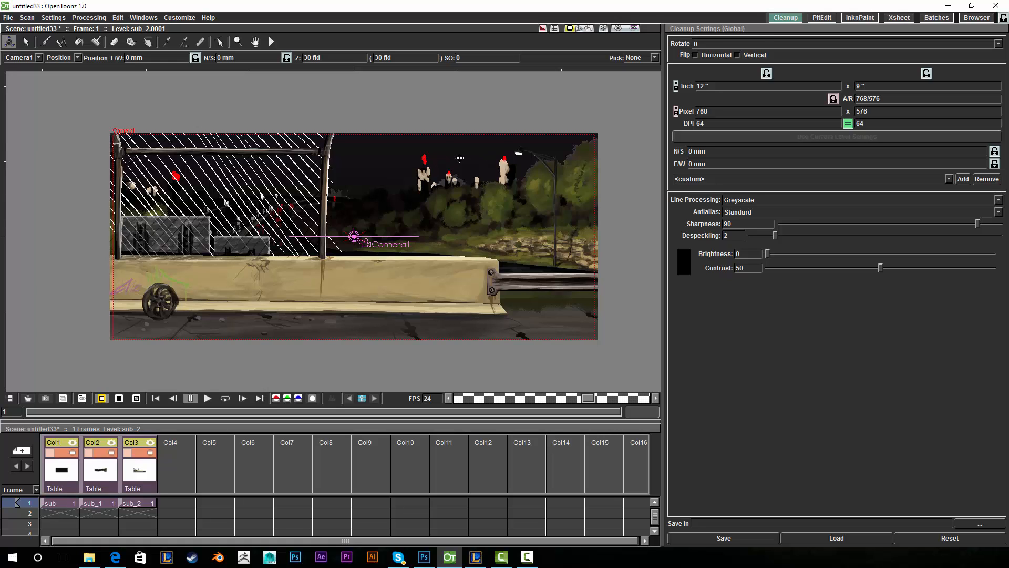
{"action": "left_click", "coordinate": [66, 474]}
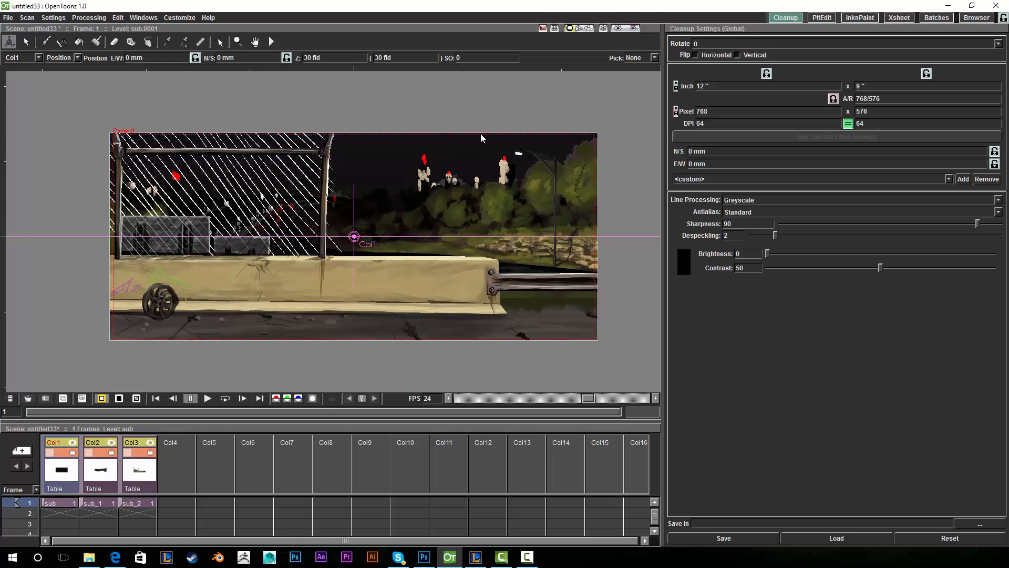
- Test-drag Col1 in position and depth, undo both moves, and switch to the 3D View
{"action": "left_click_drag", "start_coordinate": [497, 185], "coordinate": [511, 167]}
{"action": "key", "text": "ctrl+z"}
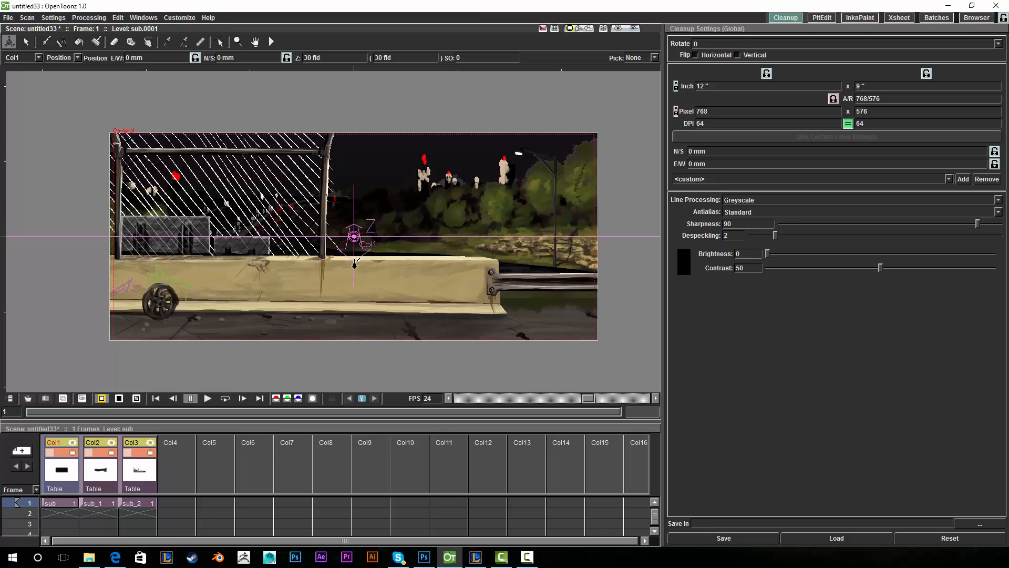
{"action": "mouse_move", "coordinate": [533, 286]}
{"action": "left_mouse_down"}
{"action": "mouse_move", "coordinate": [528, 242]}
{"action": "mouse_move", "coordinate": [524, 290]}
{"action": "left_mouse_up"}
{"action": "key", "text": "ctrl+z"}
{"action": "left_click", "coordinate": [581, 29]}
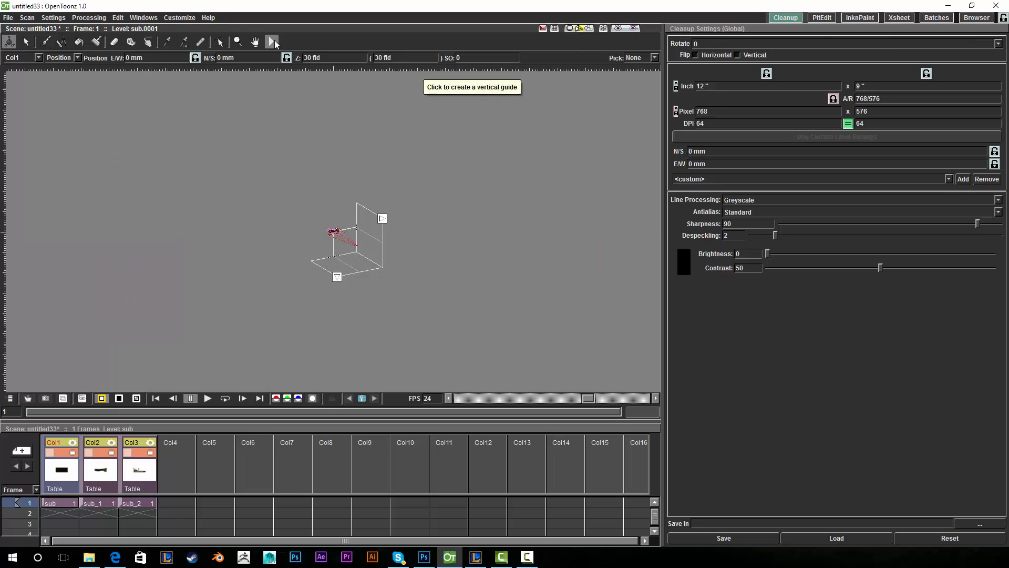
- Zoom in and orbit the 3D view around the camera box and column layers
{"action": "left_click", "coordinate": [273, 42]}
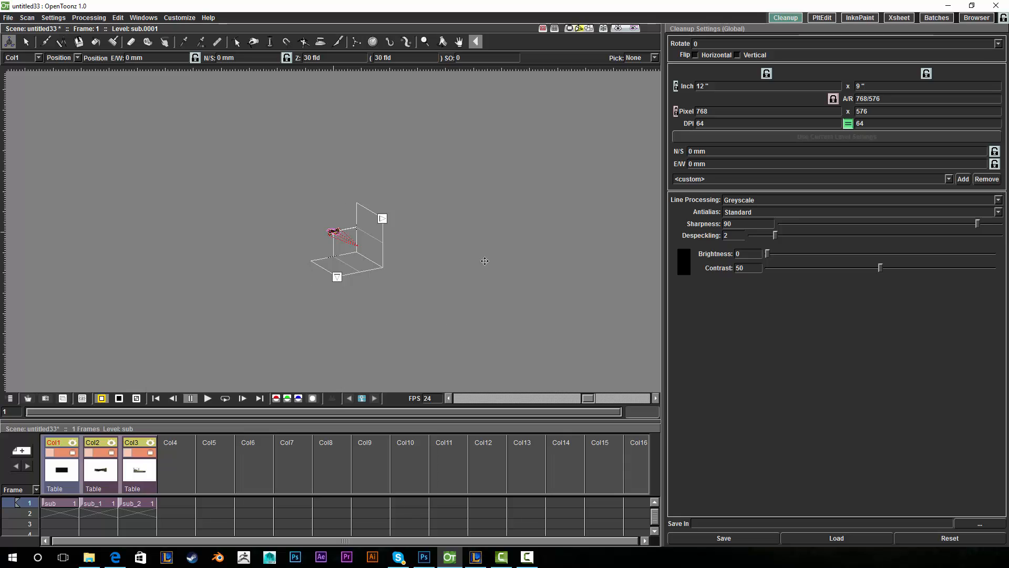
{"action": "left_click", "coordinate": [425, 43]}
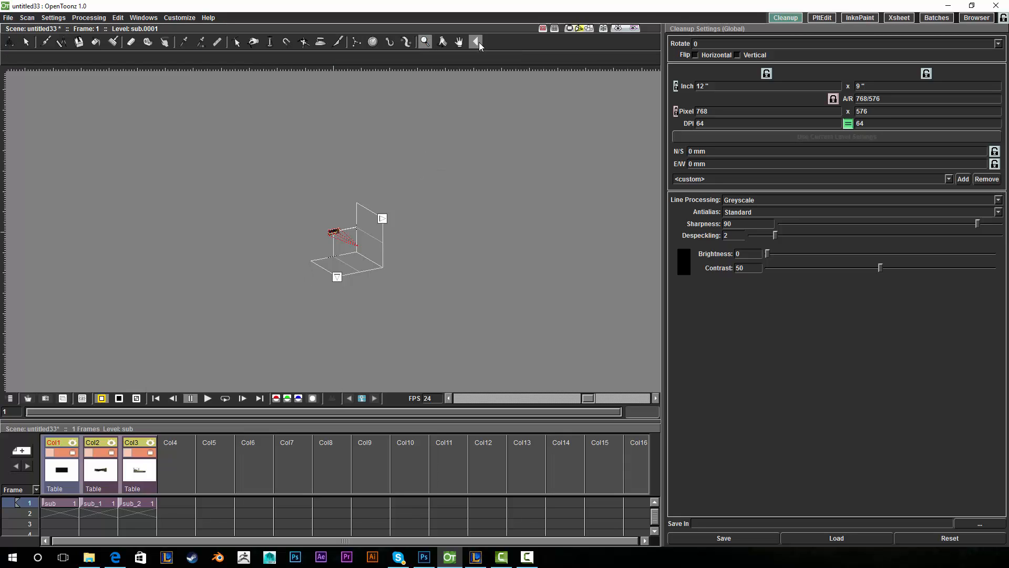
{"action": "left_click_drag", "start_coordinate": [339, 228], "coordinate": [367, 140]}
{"action": "left_click", "coordinate": [443, 42]}
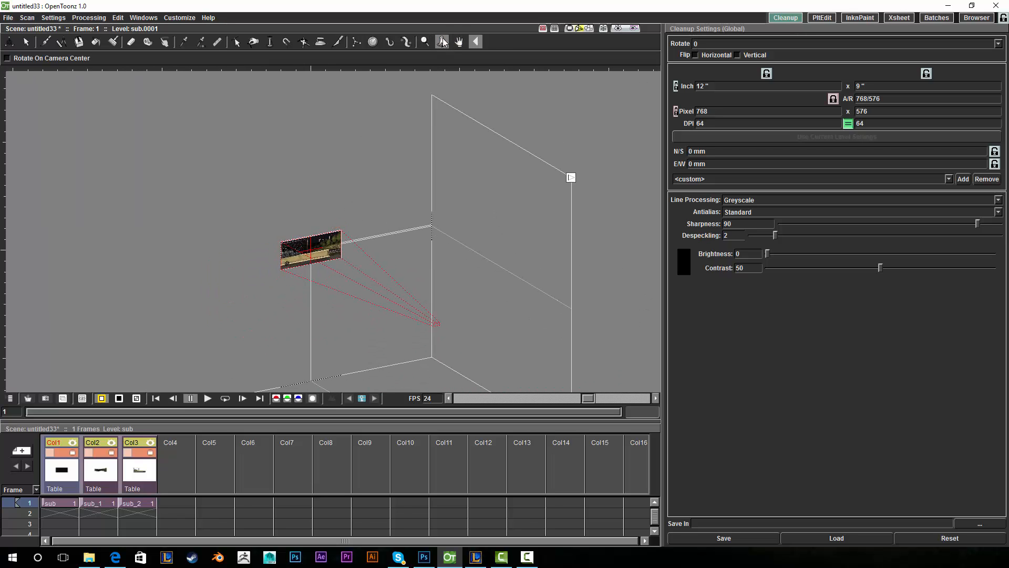
{"action": "left_click_drag", "start_coordinate": [453, 216], "coordinate": [425, 126]}
{"action": "left_click", "coordinate": [459, 42]}
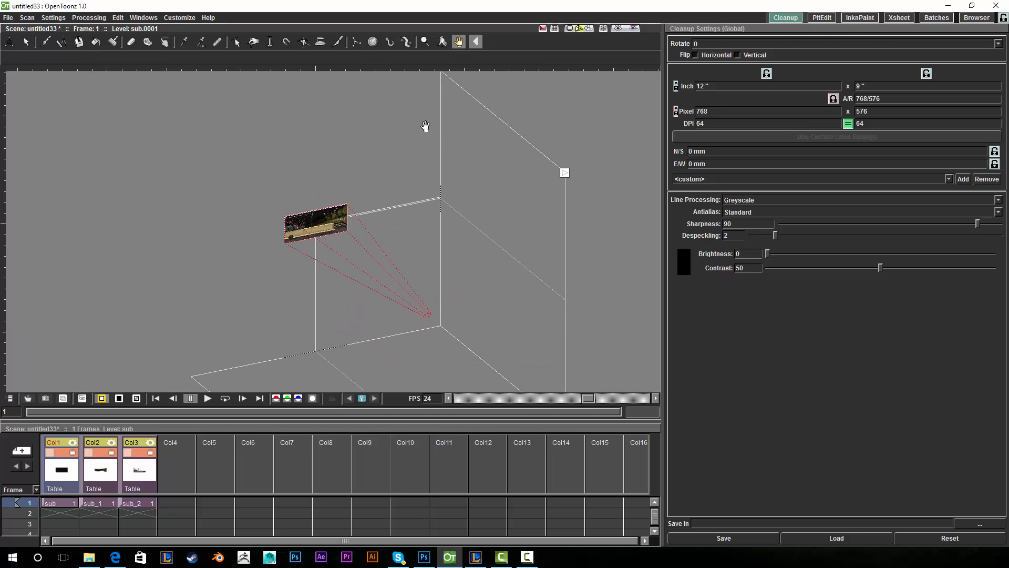
{"action": "left_click", "coordinate": [427, 45]}
{"action": "left_click_drag", "start_coordinate": [465, 222], "coordinate": [460, 187]}
- Reframe the 3D view and push Col1 back in depth to about Z 45.85 fld
{"action": "left_click", "coordinate": [442, 43]}
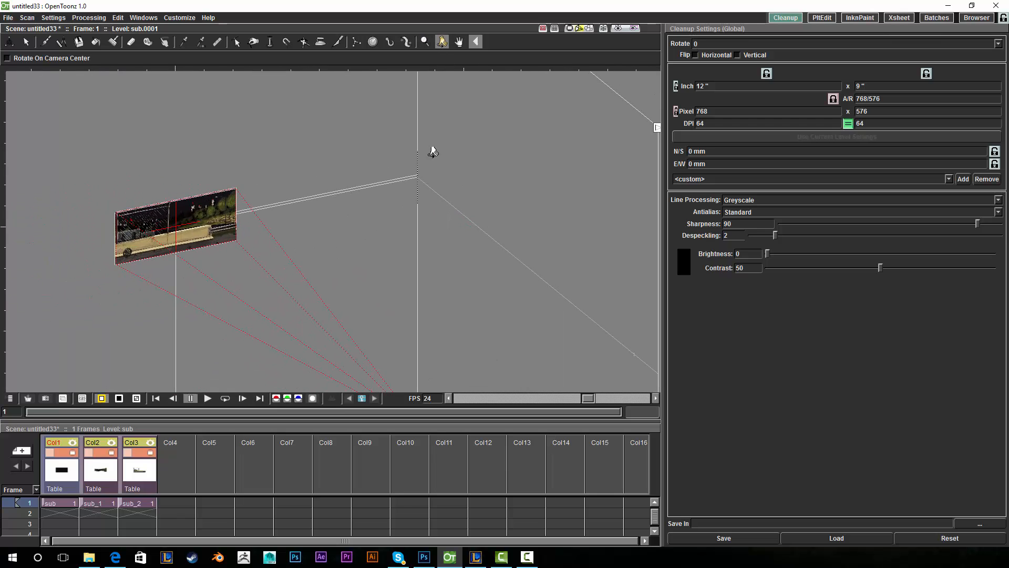
{"action": "left_click_drag", "start_coordinate": [433, 152], "coordinate": [516, 163]}
{"action": "left_click", "coordinate": [460, 42]}
{"action": "left_click_drag", "start_coordinate": [492, 201], "coordinate": [527, 228]}
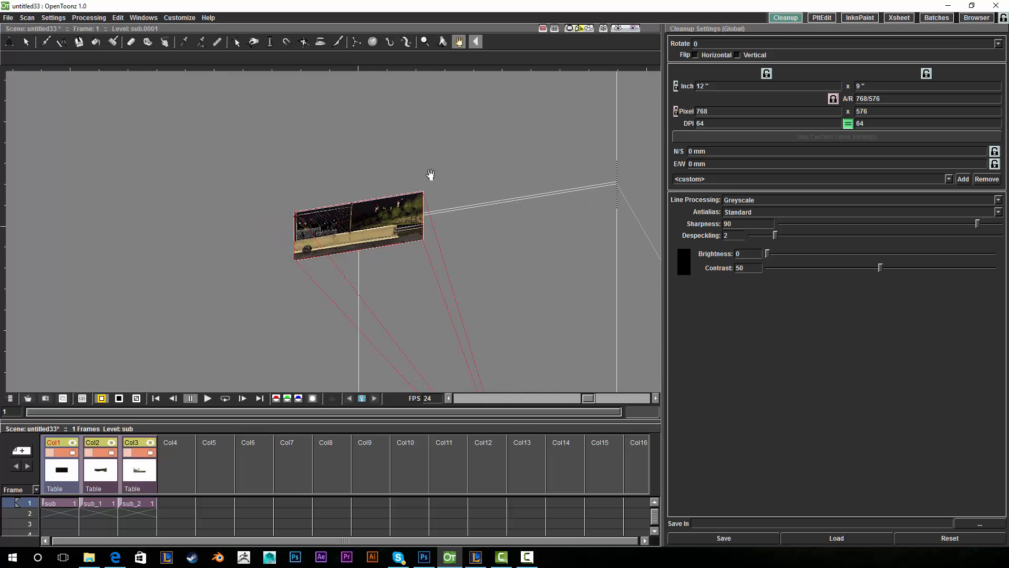
{"action": "left_click_drag", "start_coordinate": [459, 179], "coordinate": [462, 207]}
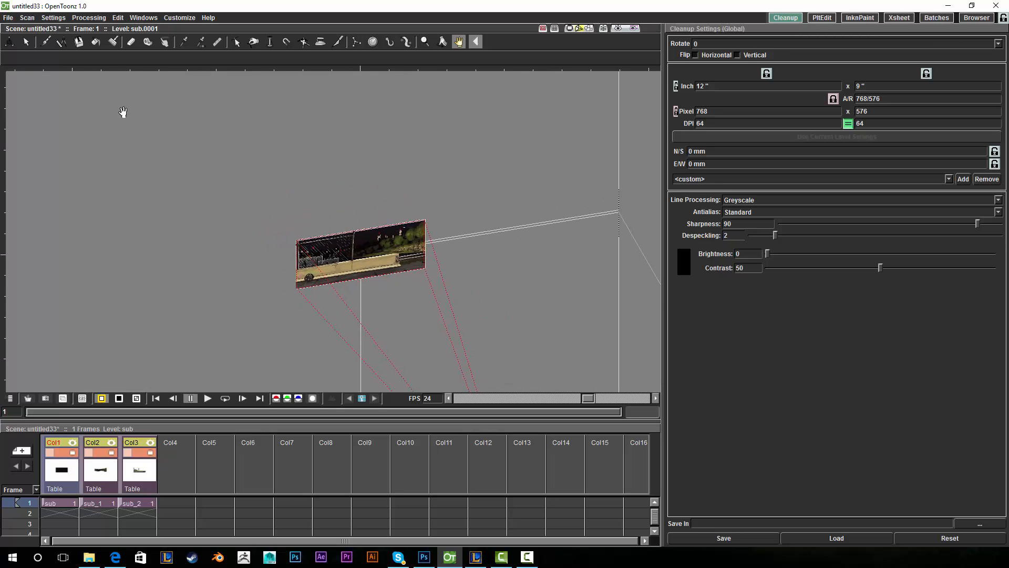
{"action": "left_click", "coordinate": [9, 42]}
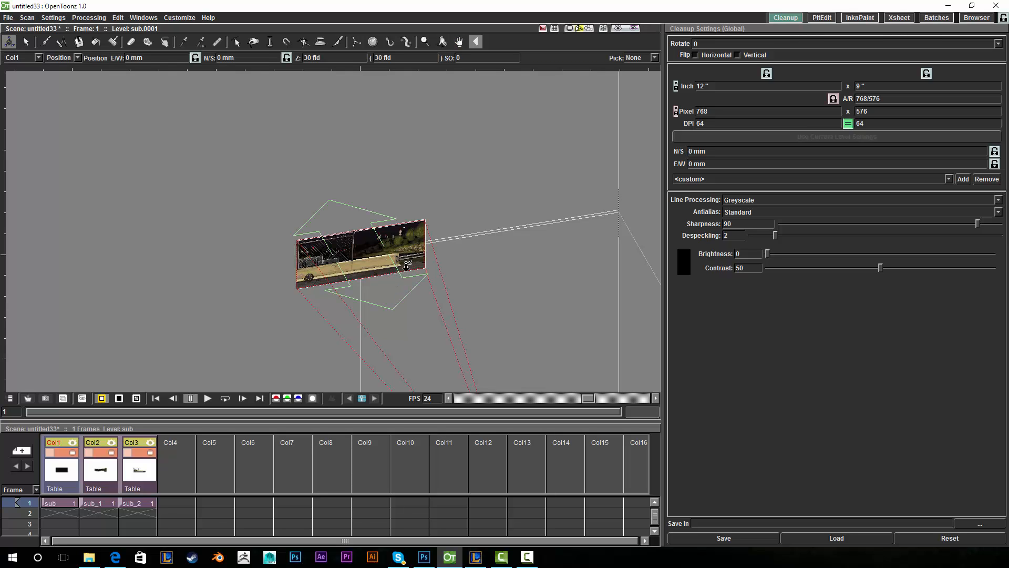
{"action": "left_click_drag", "start_coordinate": [405, 272], "coordinate": [321, 130]}
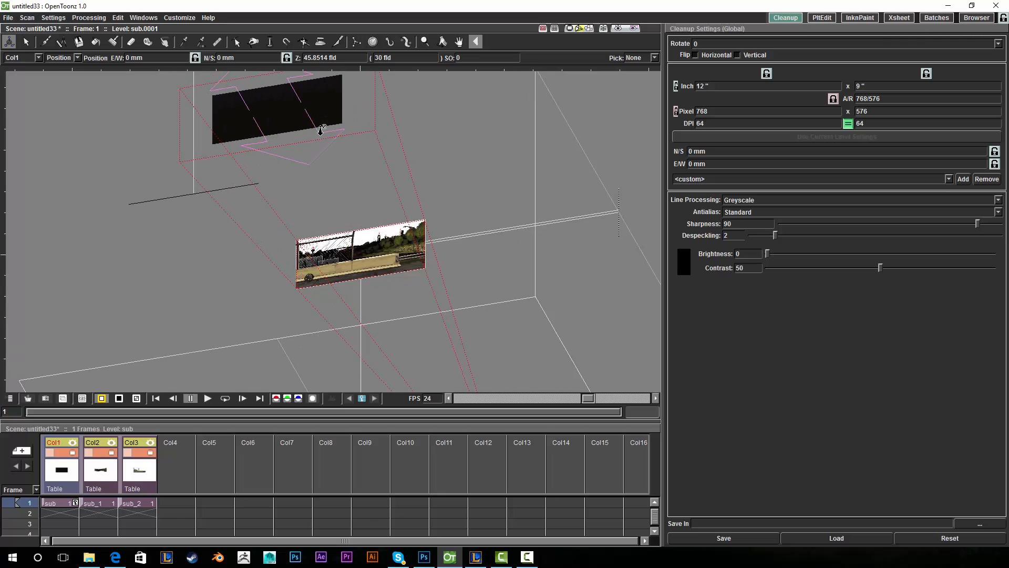
- Push Col1 deeper to Z 53.17 fld, then select the middle image, Col2
{"action": "left_click", "coordinate": [442, 42]}
{"action": "mouse_move", "coordinate": [488, 131]}
{"action": "left_mouse_down"}
{"action": "mouse_move", "coordinate": [500, 131]}
{"action": "mouse_move", "coordinate": [486, 129]}
{"action": "left_mouse_up"}
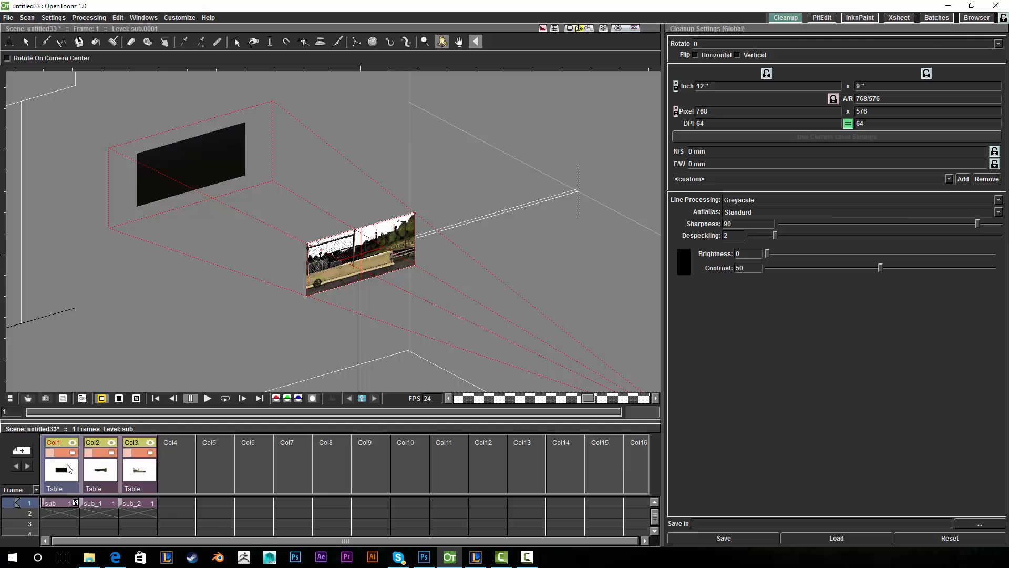
{"action": "left_click", "coordinate": [8, 41]}
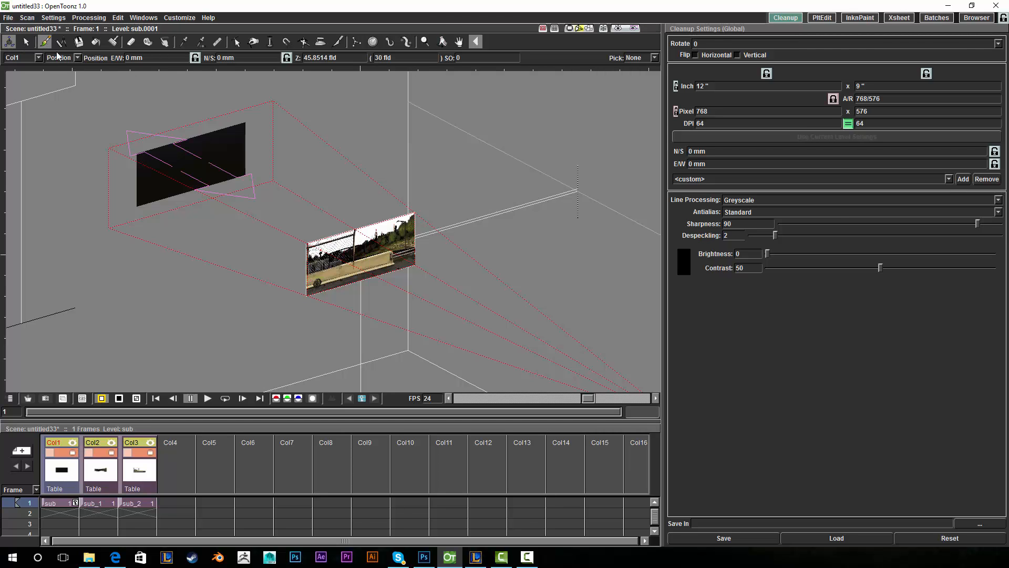
{"action": "left_click_drag", "start_coordinate": [461, 232], "coordinate": [385, 188]}
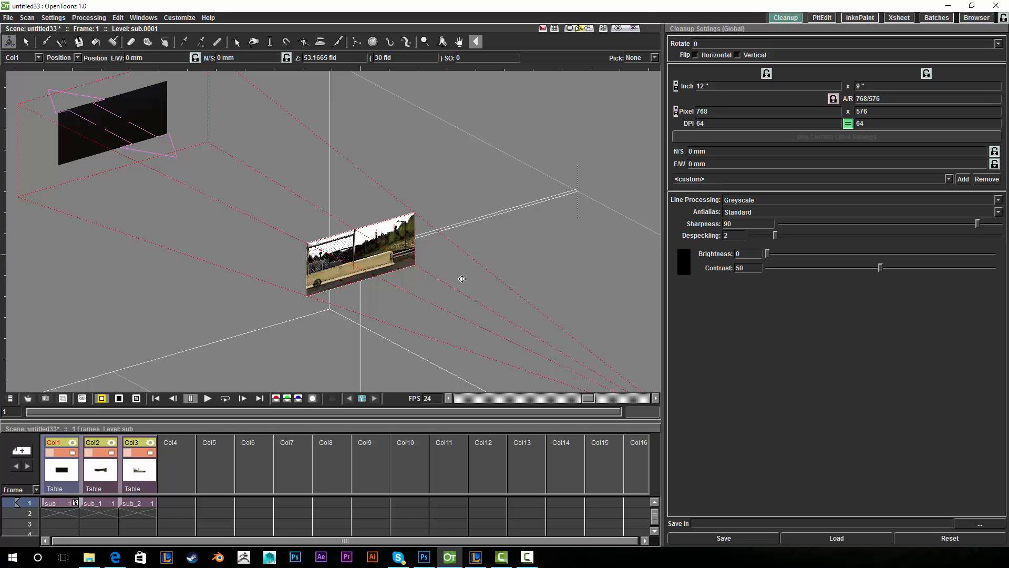
{"action": "left_click", "coordinate": [403, 258]}
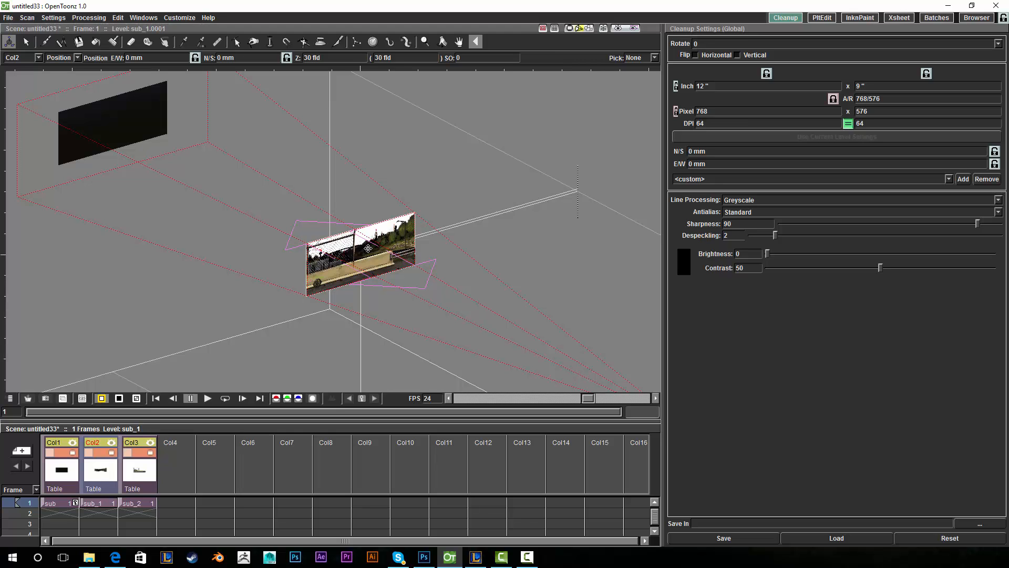
- Push Col2 back in depth and orbit the 3D view to compare layer depths
{"action": "left_click_drag", "start_coordinate": [423, 269], "coordinate": [335, 214]}
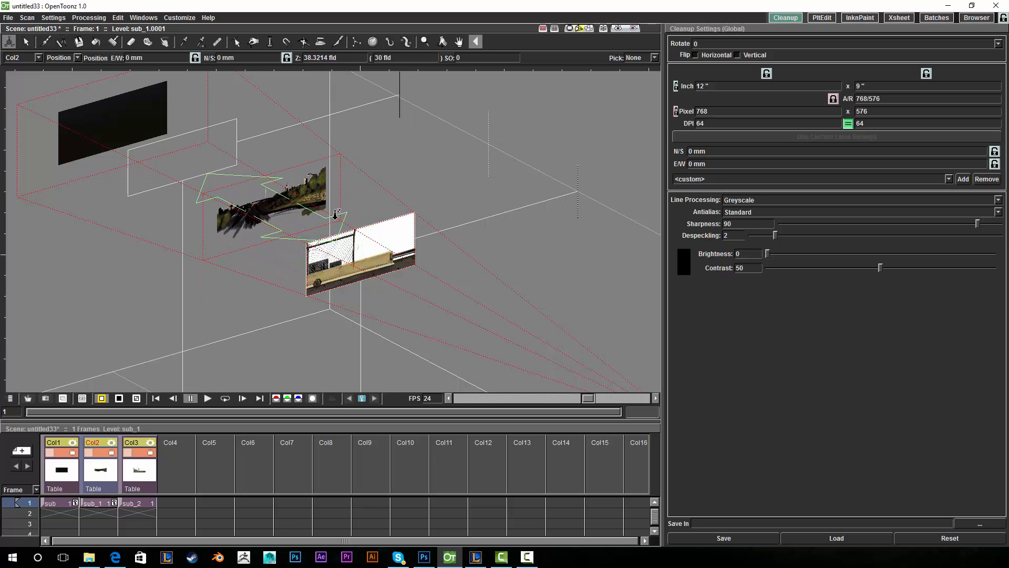
{"action": "left_click", "coordinate": [442, 42]}
{"action": "left_click_drag", "start_coordinate": [442, 166], "coordinate": [435, 164]}
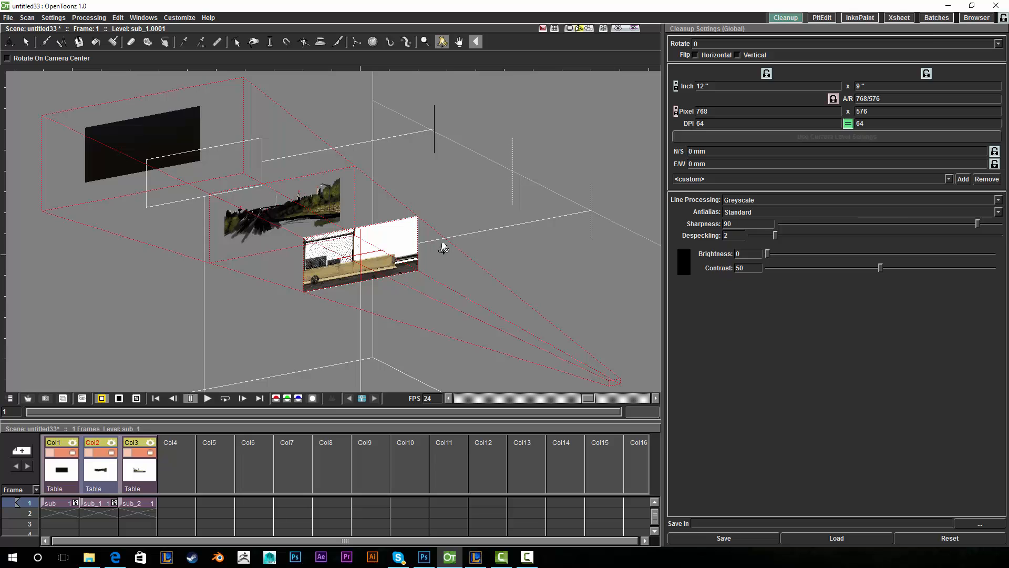
{"action": "left_click_drag", "start_coordinate": [437, 167], "coordinate": [344, 273]}
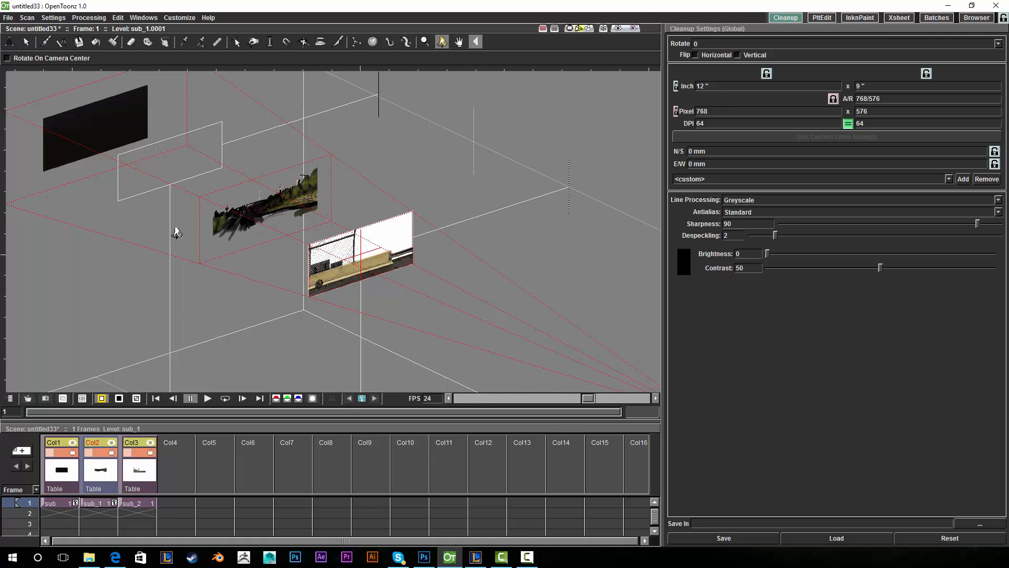
- Move Col2 farther back to about 44.86 fld and return to the flat Camera View
{"action": "left_click", "coordinate": [9, 42]}
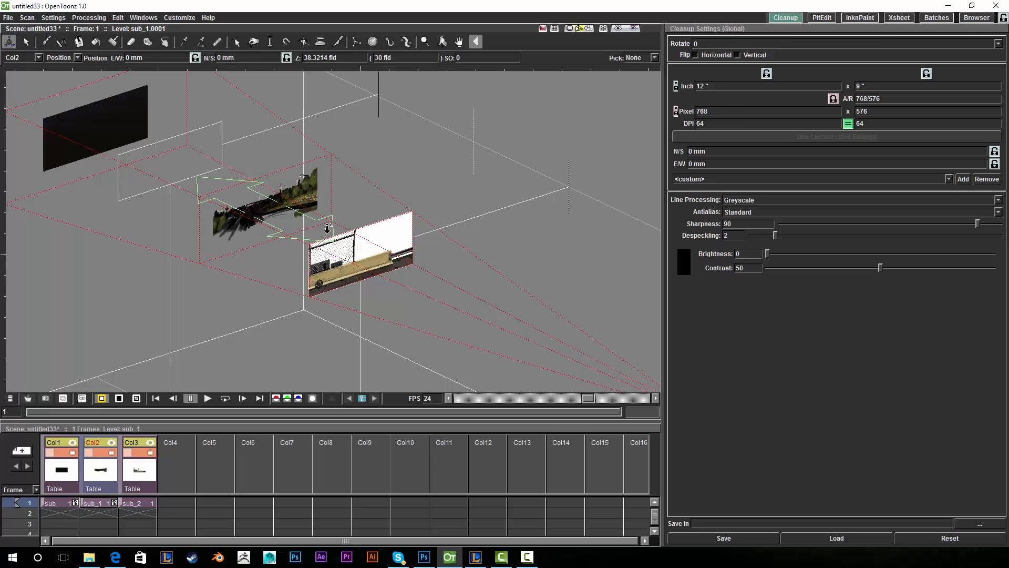
{"action": "left_click_drag", "start_coordinate": [328, 228], "coordinate": [248, 216]}
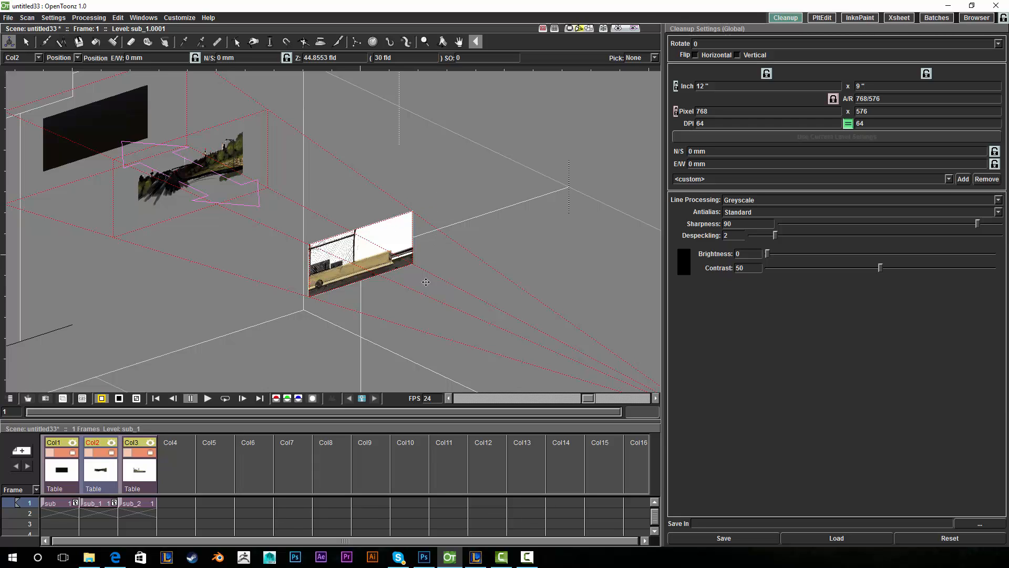
{"action": "left_click", "coordinate": [442, 42]}
{"action": "left_click_drag", "start_coordinate": [473, 176], "coordinate": [465, 216]}
{"action": "left_click_drag", "start_coordinate": [464, 95], "coordinate": [460, 92]}
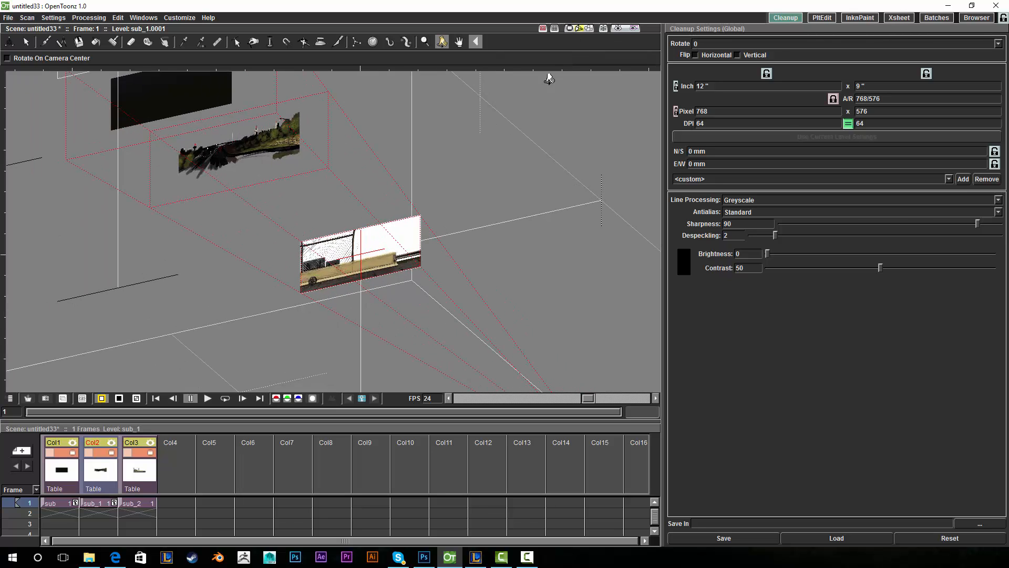
{"action": "left_click", "coordinate": [570, 28]}
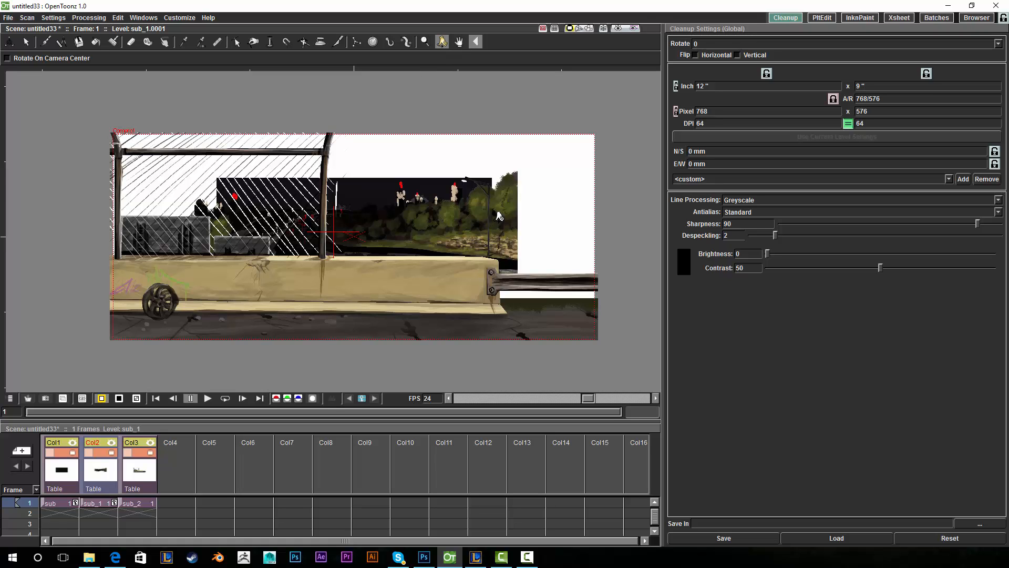
- Set the Animate transform to Scale and enlarge Col2 to about 150%
{"action": "left_click", "coordinate": [10, 43]}
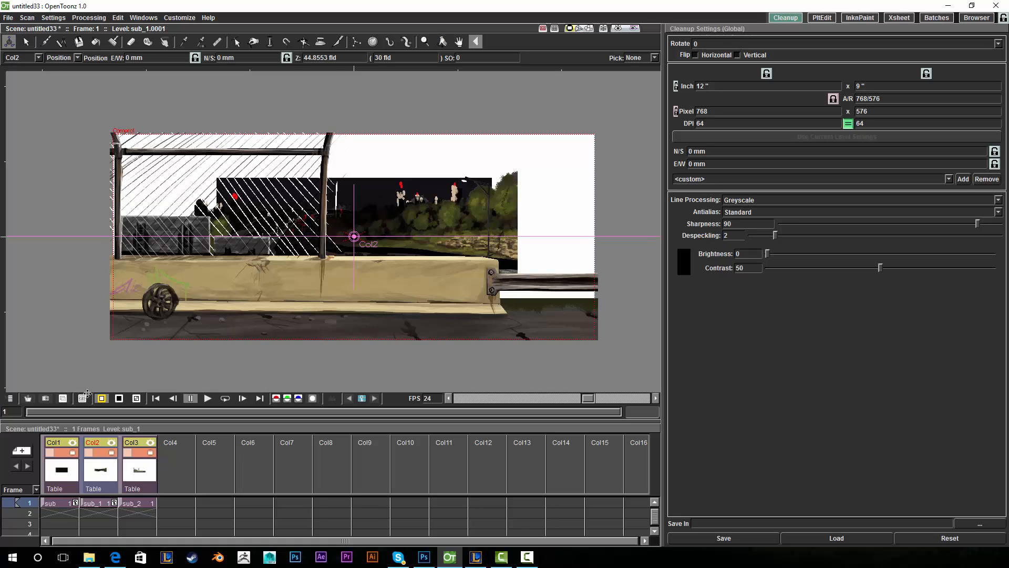
{"action": "left_click", "coordinate": [77, 58]}
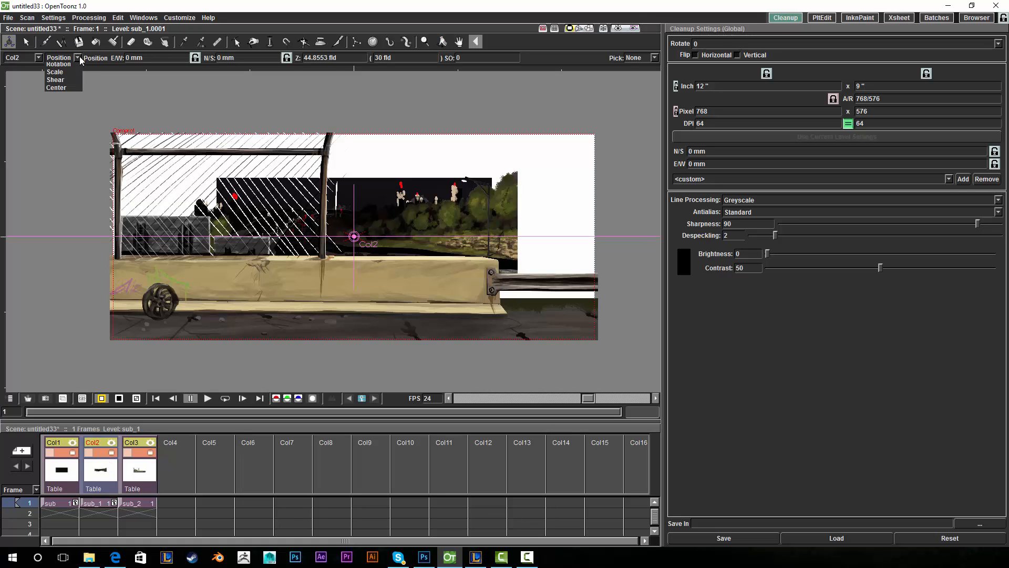
{"action": "left_click", "coordinate": [66, 81]}
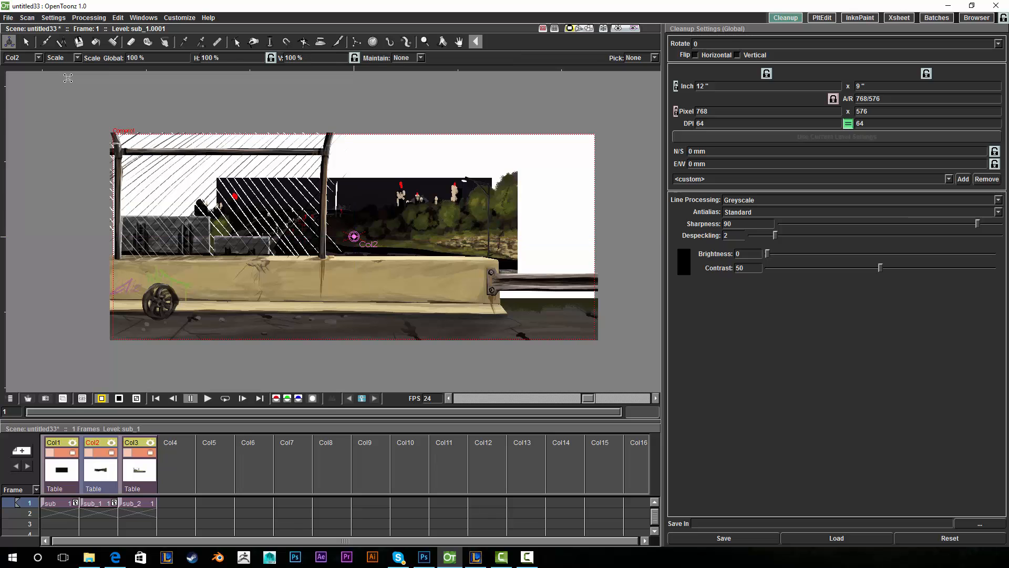
{"action": "left_click_drag", "start_coordinate": [520, 212], "coordinate": [584, 193]}
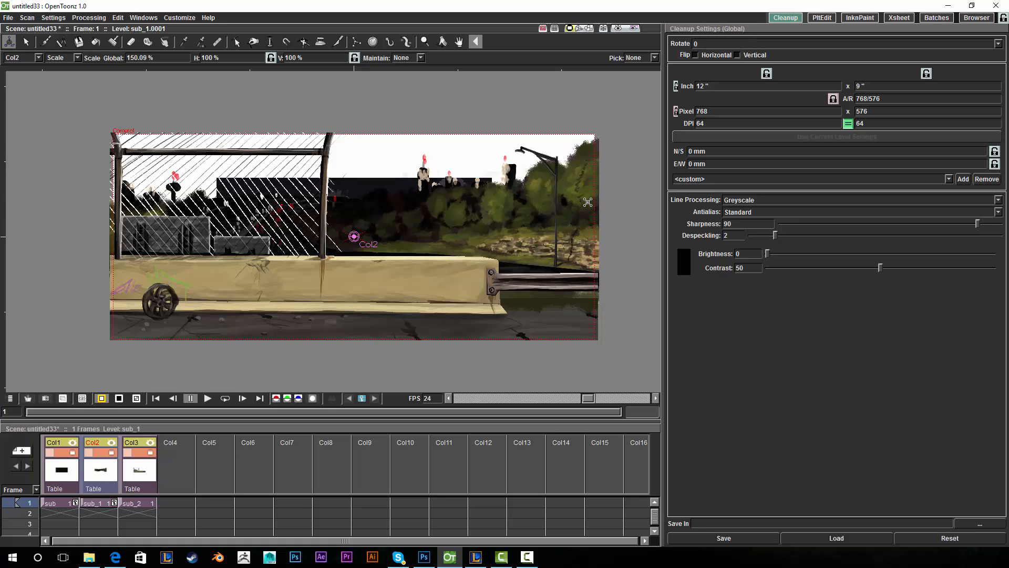
- Scale Col1 to about 180%, checking the layers in 3D View before returning to Camera View
{"action": "left_click", "coordinate": [71, 464]}
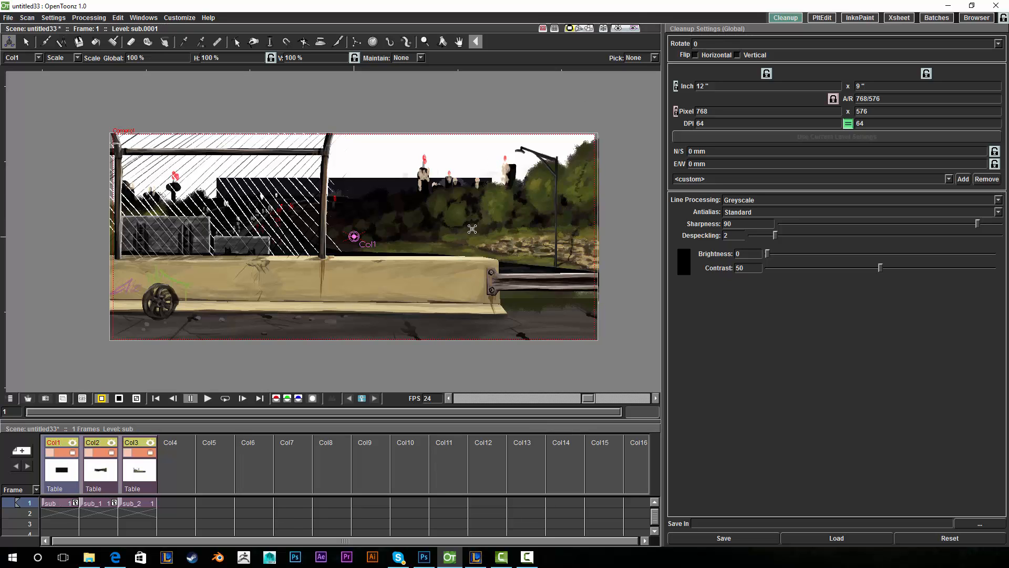
{"action": "left_click_drag", "start_coordinate": [472, 229], "coordinate": [561, 189]}
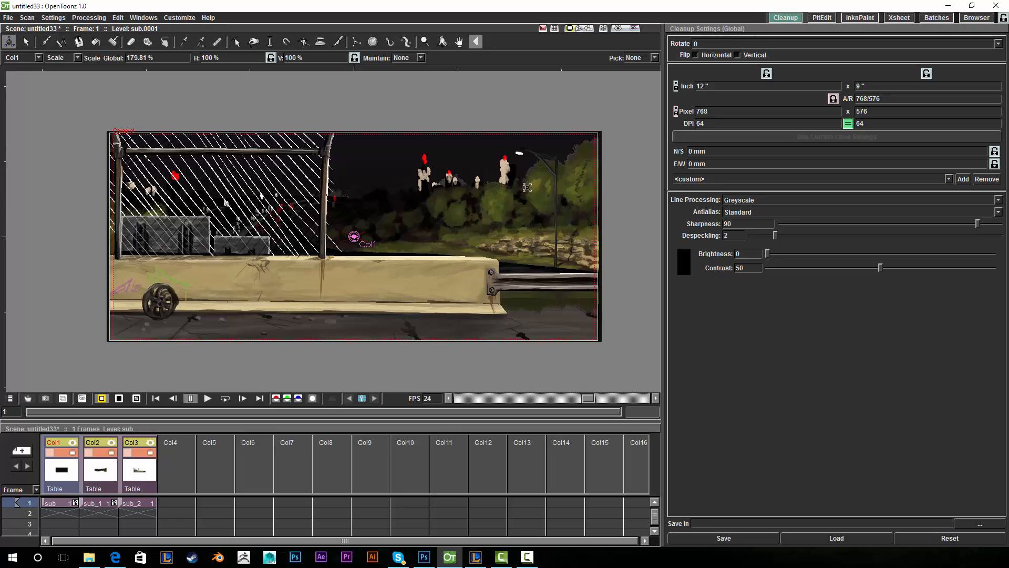
{"action": "left_click", "coordinate": [580, 28]}
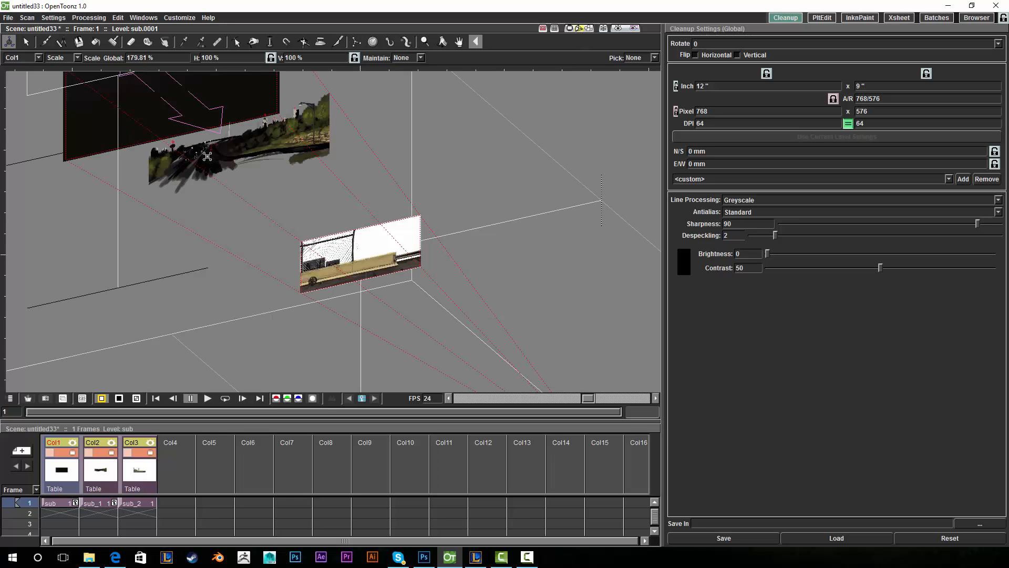
{"action": "left_click", "coordinate": [569, 28]}
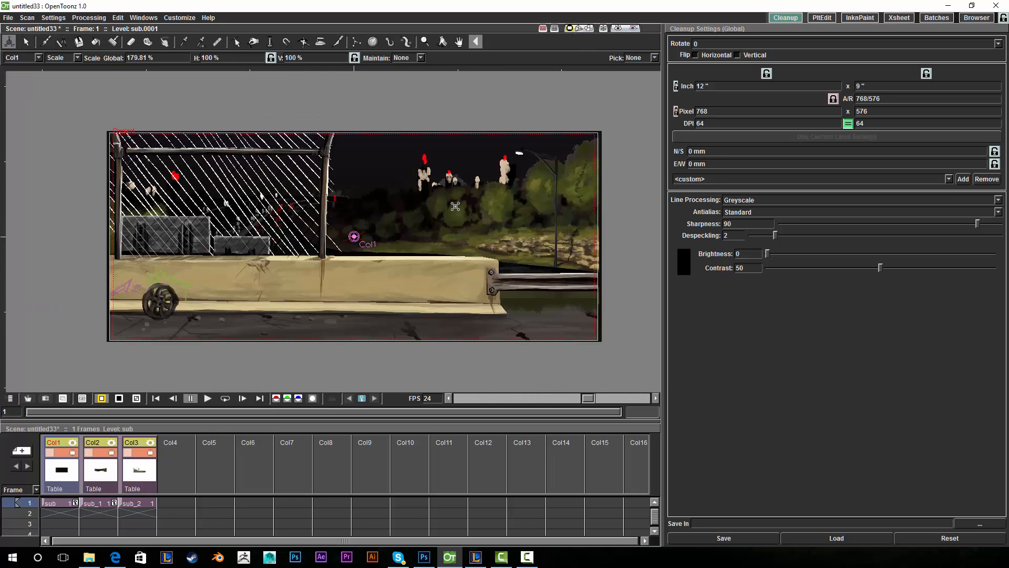
- Set the Animate tool to edit Camera1's position
{"action": "left_click", "coordinate": [38, 58]}
{"action": "left_click", "coordinate": [21, 65]}
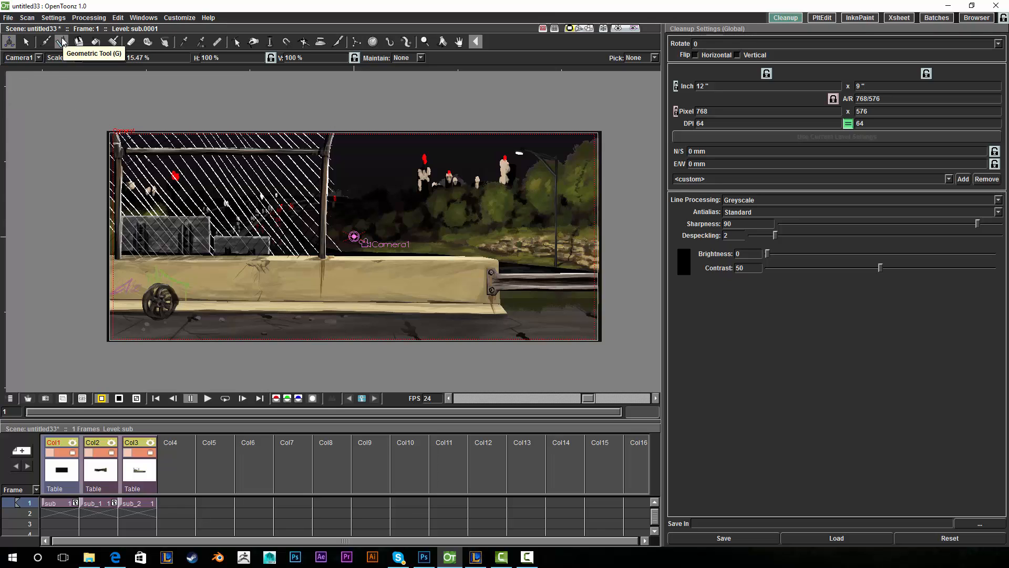
{"action": "left_click", "coordinate": [73, 58]}
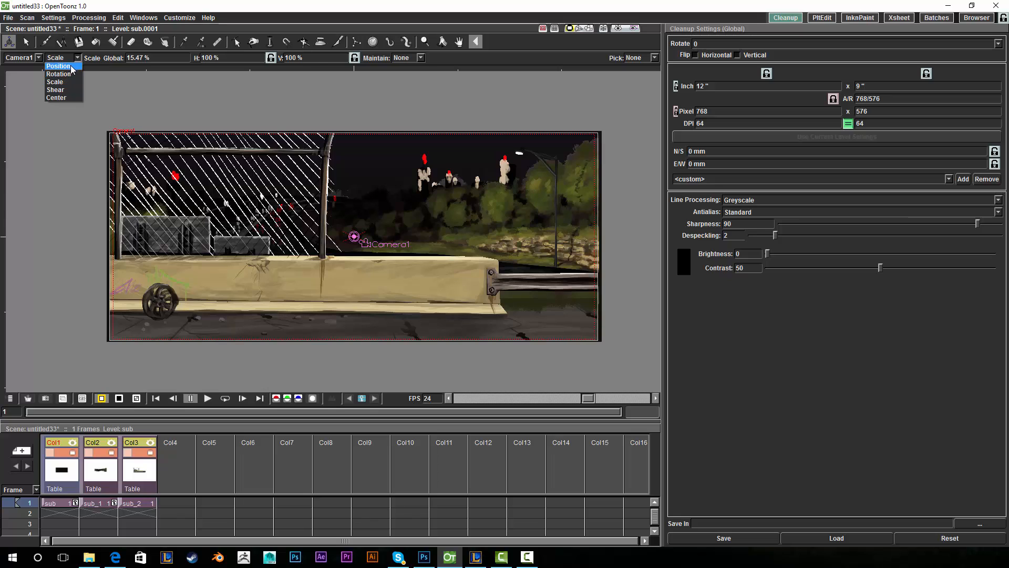
{"action": "left_click", "coordinate": [73, 66]}
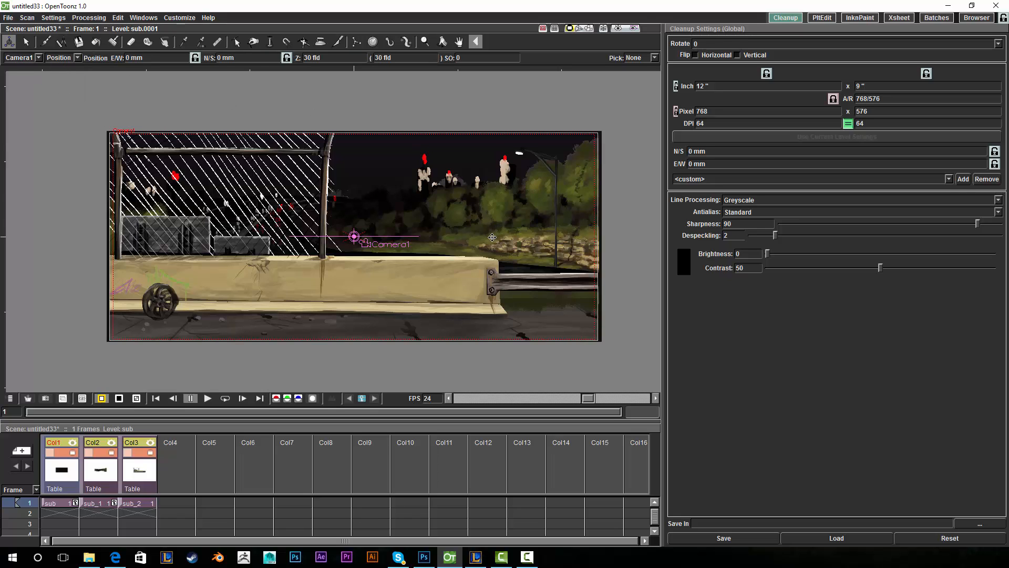
- Drag Camera1 across the scene, undo the move, and pick the Brush tool
{"action": "left_click_drag", "start_coordinate": [492, 237], "coordinate": [510, 208]}
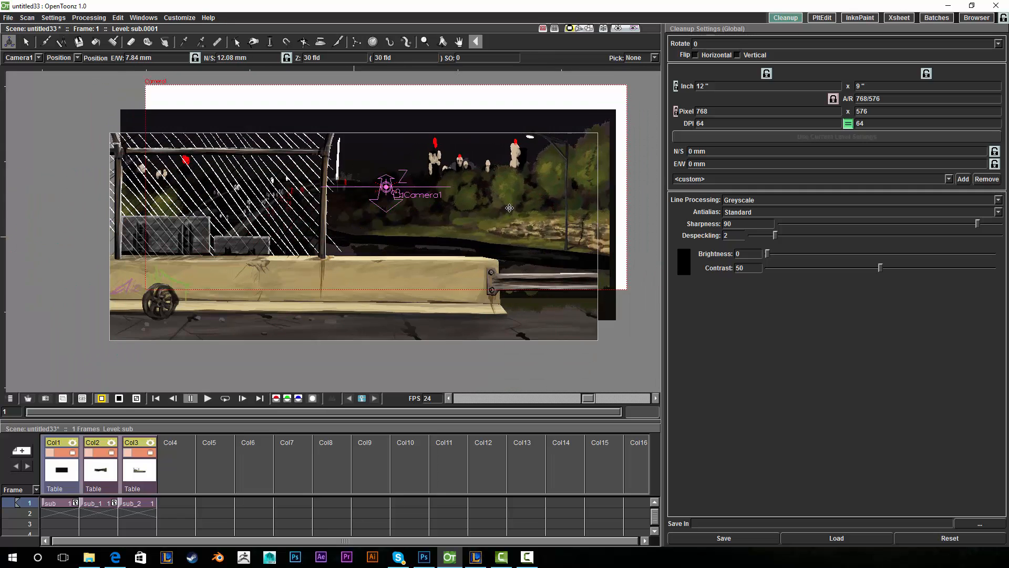
{"action": "key", "text": "ctrl+z"}
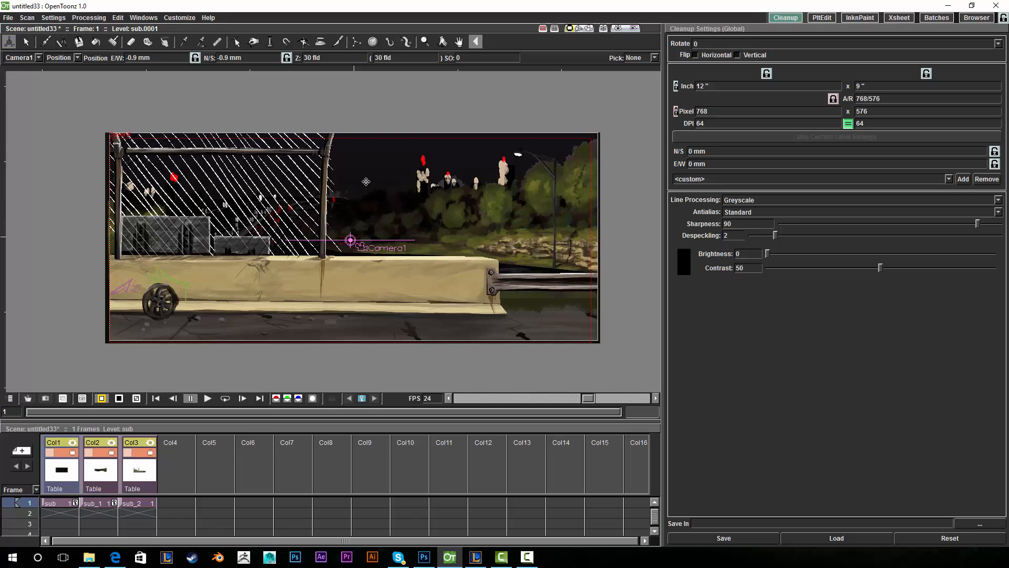
{"action": "left_click", "coordinate": [45, 42]}
- Select Col4 frame 1, then draw test brush strokes and undo them all
{"action": "left_click", "coordinate": [179, 503]}
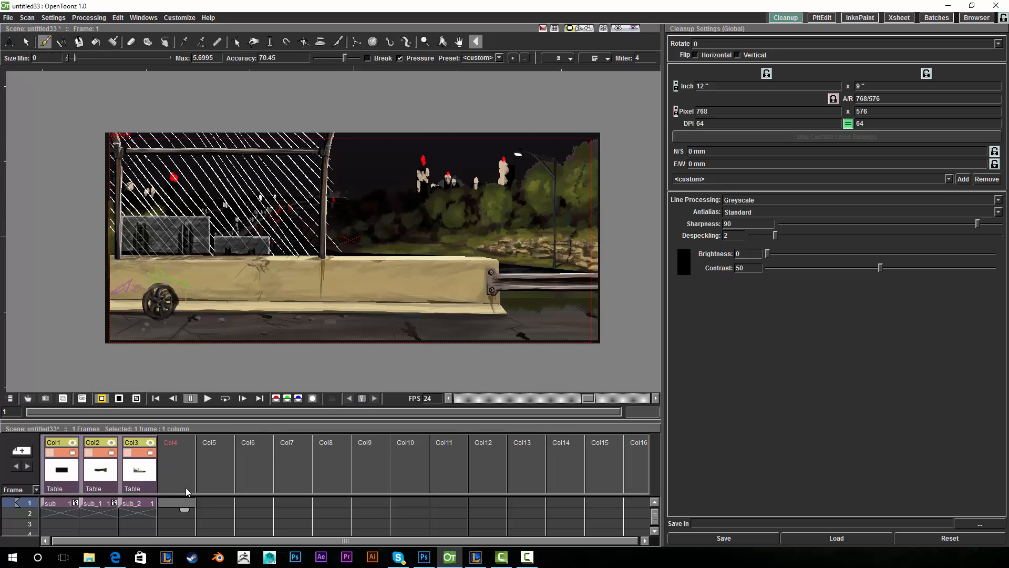
{"action": "left_click", "coordinate": [459, 42]}
{"action": "left_click_drag", "start_coordinate": [505, 92], "coordinate": [249, 92]}
{"action": "left_click", "coordinate": [45, 42]}
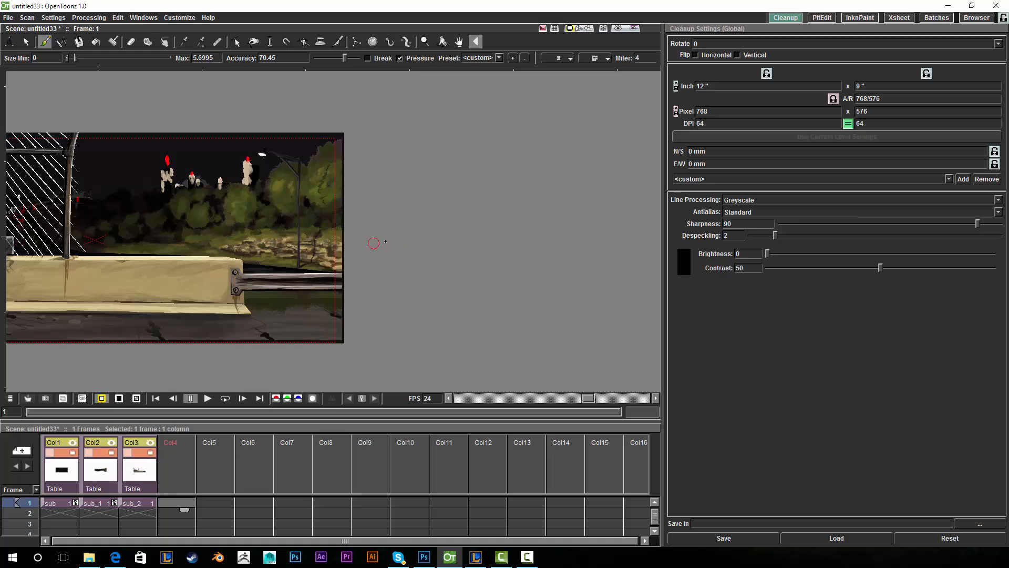
{"action": "left_click_drag", "start_coordinate": [374, 243], "coordinate": [565, 235]}
{"action": "left_click_drag", "start_coordinate": [370, 199], "coordinate": [566, 193]}
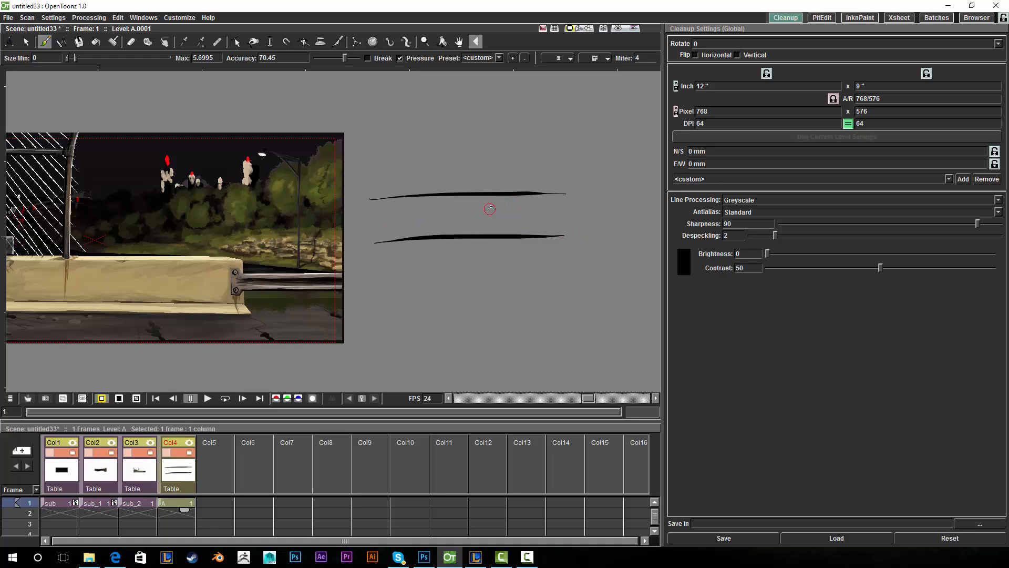
{"action": "key", "text": "ctrl+z"}
{"action": "key", "text": "ctrl+z"}
{"action": "mouse_move", "coordinate": [362, 197]}
{"action": "left_mouse_down"}
{"action": "mouse_move", "coordinate": [427, 199]}
{"action": "mouse_move", "coordinate": [570, 283]}
{"action": "left_mouse_up"}
{"action": "left_click_drag", "start_coordinate": [462, 209], "coordinate": [626, 203]}
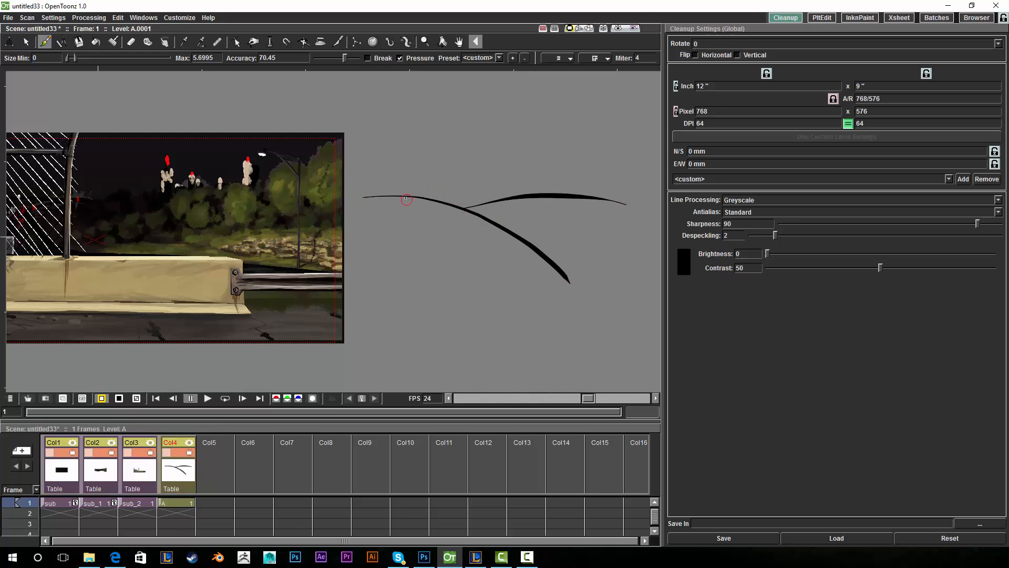
{"action": "left_click_drag", "start_coordinate": [407, 200], "coordinate": [520, 193]}
{"action": "key", "text": "ctrl+z"}
{"action": "key", "text": "ctrl+z"}
{"action": "key", "text": "ctrl+z"}
- Pan the canvas back and create the new drawing level A in Col4
{"action": "left_click", "coordinate": [459, 41]}
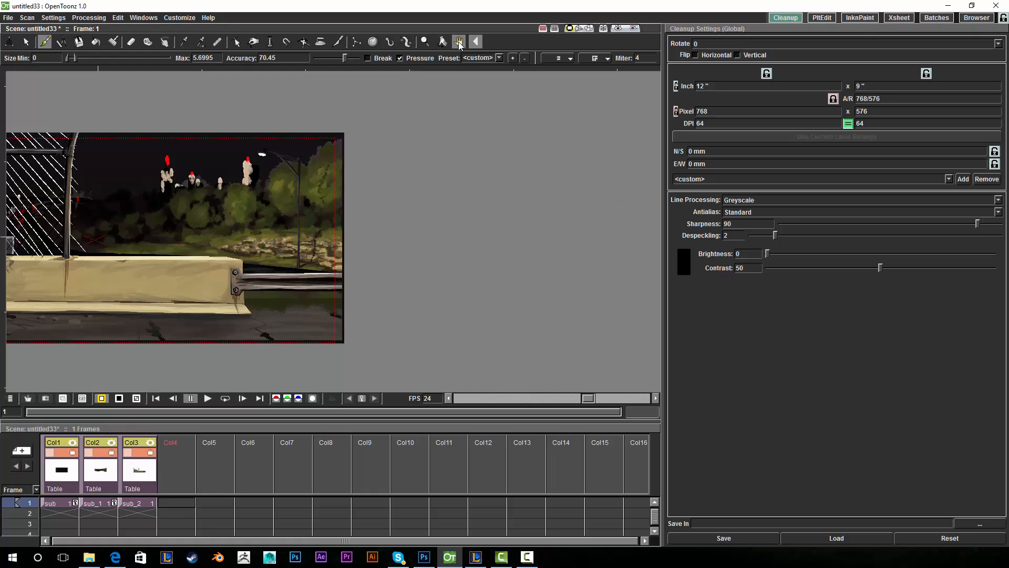
{"action": "left_click_drag", "start_coordinate": [358, 175], "coordinate": [594, 162]}
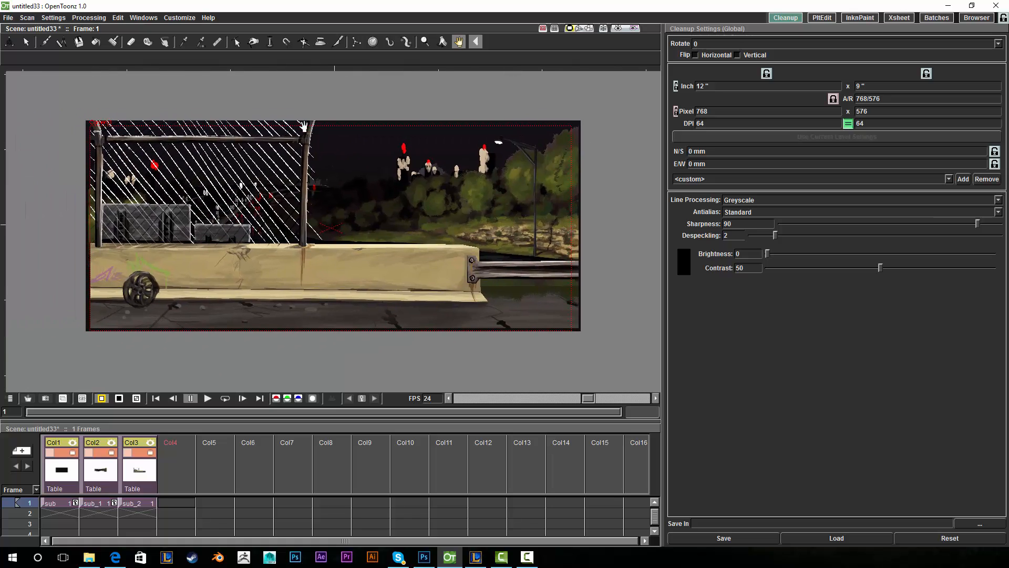
{"action": "left_click", "coordinate": [46, 42]}
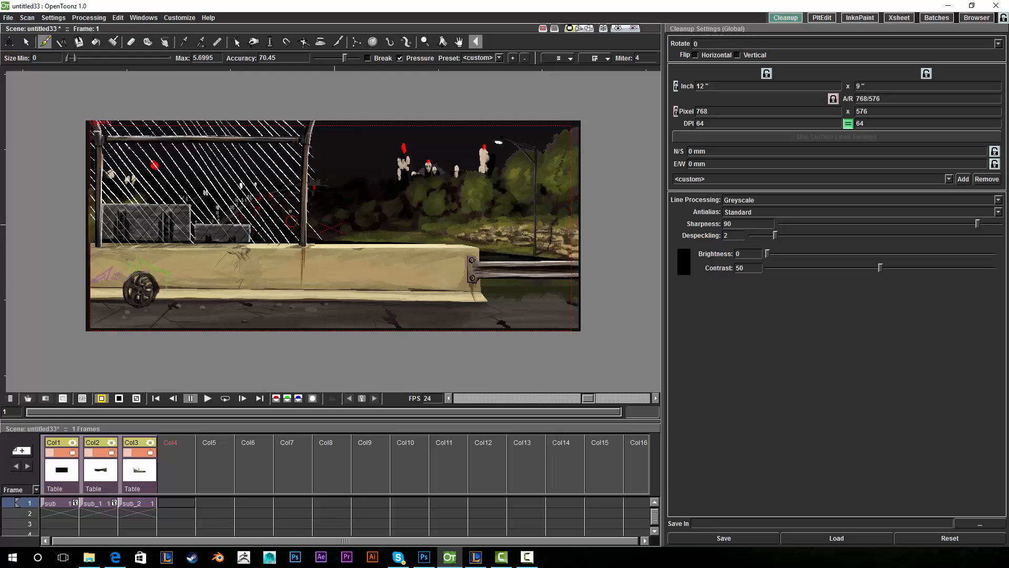
{"action": "left_click", "coordinate": [600, 195]}
{"action": "left_click", "coordinate": [459, 42]}
- After undoing trial strokes, draw the two legs of a letter A
{"action": "left_click_drag", "start_coordinate": [541, 135], "coordinate": [332, 140]}
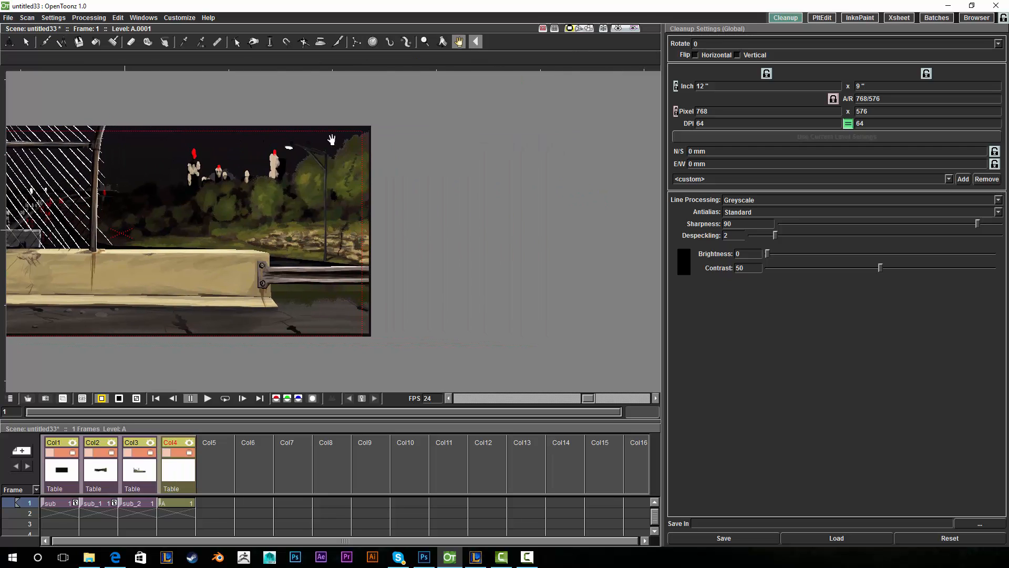
{"action": "left_click", "coordinate": [45, 42]}
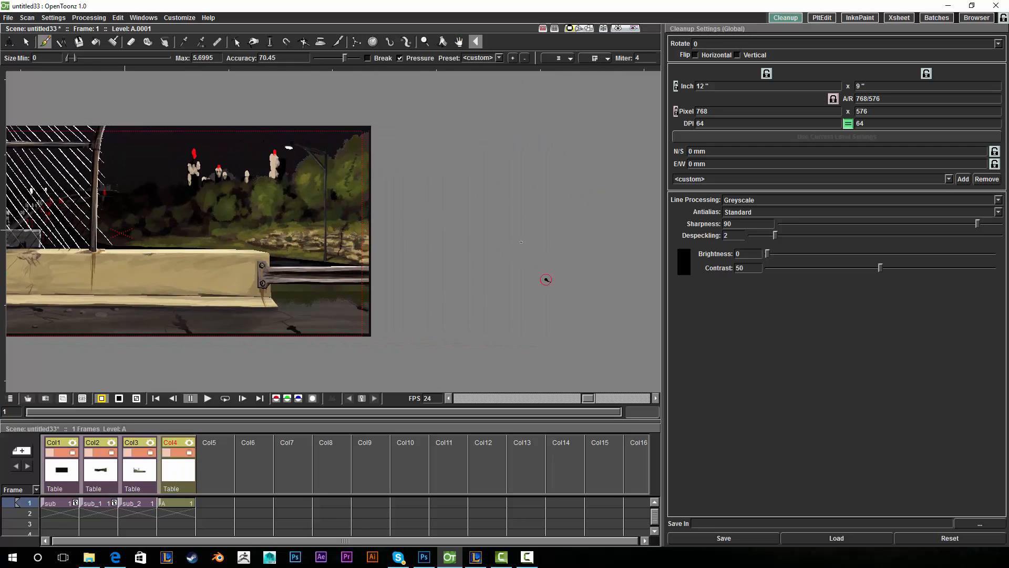
{"action": "left_click_drag", "start_coordinate": [550, 281], "coordinate": [508, 196]}
{"action": "key", "text": "ctrl+z"}
{"action": "left_click_drag", "start_coordinate": [525, 284], "coordinate": [492, 168]}
{"action": "key", "text": "ctrl+z"}
{"action": "left_click_drag", "start_coordinate": [528, 288], "coordinate": [467, 198]}
{"action": "left_click_drag", "start_coordinate": [398, 298], "coordinate": [422, 230]}
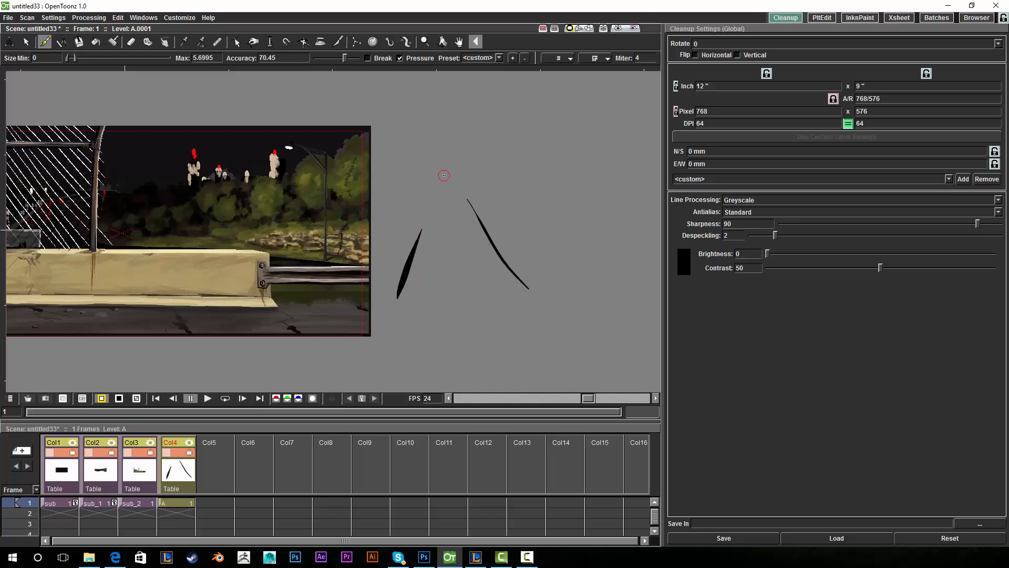
- Add the crossbar to the first A and sketch a second letter A
{"action": "left_click", "coordinate": [459, 42]}
{"action": "left_click_drag", "start_coordinate": [520, 119], "coordinate": [355, 97]}
{"action": "left_click", "coordinate": [46, 42]}
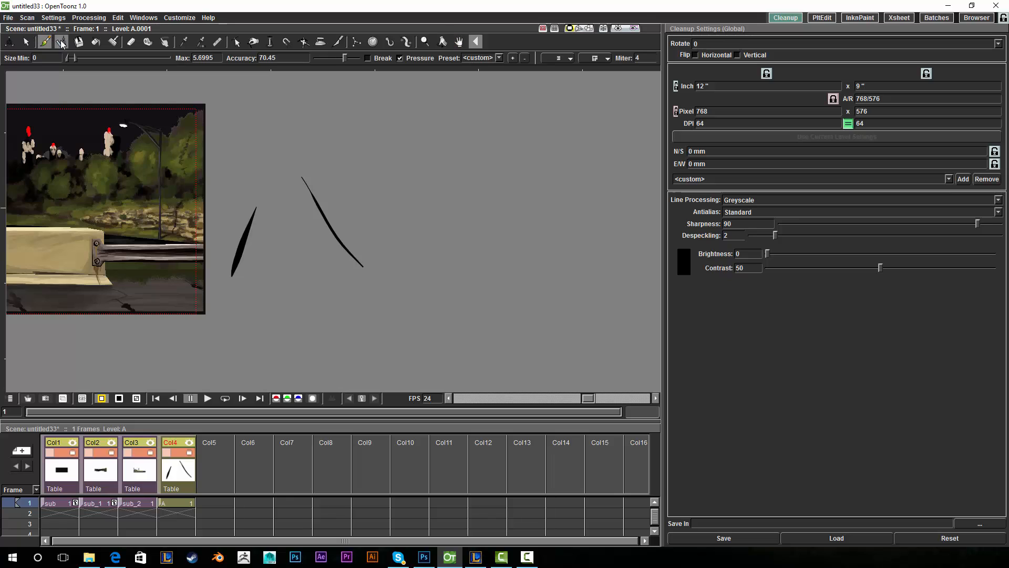
{"action": "left_click_drag", "start_coordinate": [250, 242], "coordinate": [317, 237]}
{"action": "left_click_drag", "start_coordinate": [258, 211], "coordinate": [315, 216]}
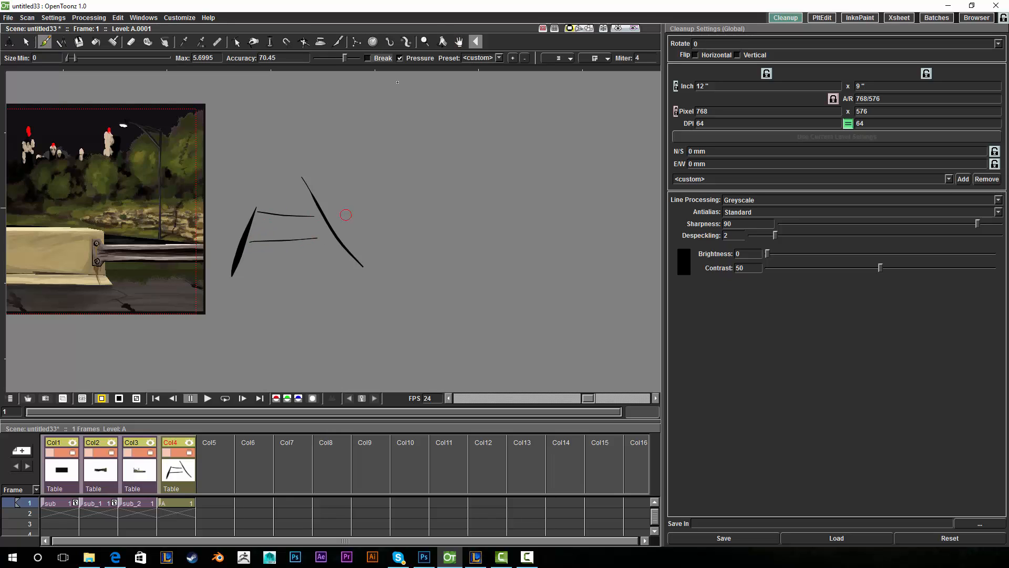
{"action": "mouse_move", "coordinate": [437, 231]}
{"action": "left_mouse_down"}
{"action": "mouse_move", "coordinate": [458, 237]}
{"action": "mouse_move", "coordinate": [438, 232]}
{"action": "mouse_move", "coordinate": [563, 216]}
{"action": "mouse_move", "coordinate": [532, 229]}
{"action": "mouse_move", "coordinate": [553, 265]}
{"action": "left_mouse_up"}
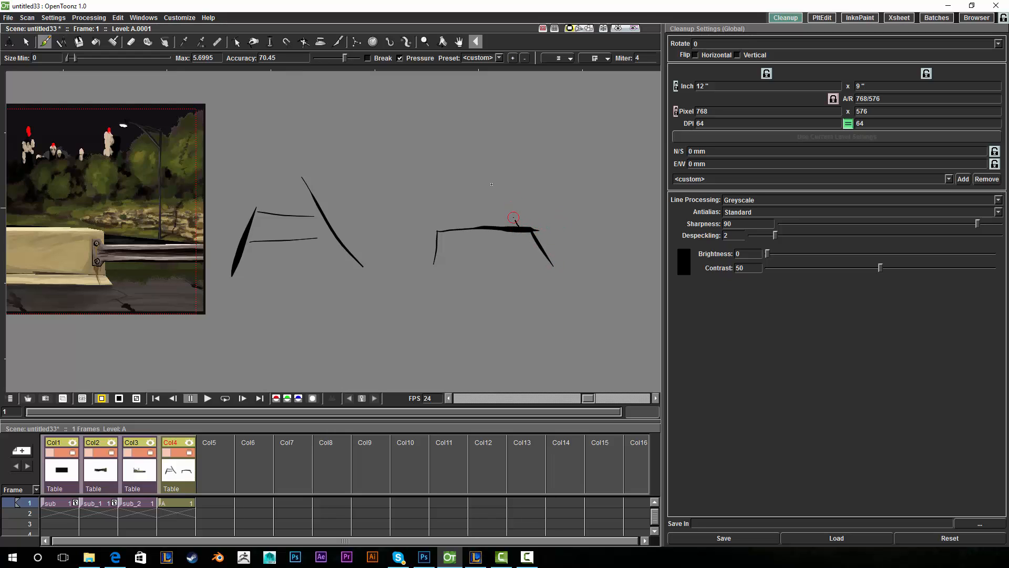
{"action": "left_click_drag", "start_coordinate": [509, 208], "coordinate": [521, 227]}
{"action": "mouse_move", "coordinate": [431, 212]}
{"action": "left_mouse_down"}
{"action": "mouse_move", "coordinate": [426, 233]}
{"action": "mouse_move", "coordinate": [528, 216]}
{"action": "left_mouse_up"}
- Pan around the road background and back to the two sketches
{"action": "left_click", "coordinate": [459, 41]}
{"action": "left_click_drag", "start_coordinate": [412, 135], "coordinate": [615, 187]}
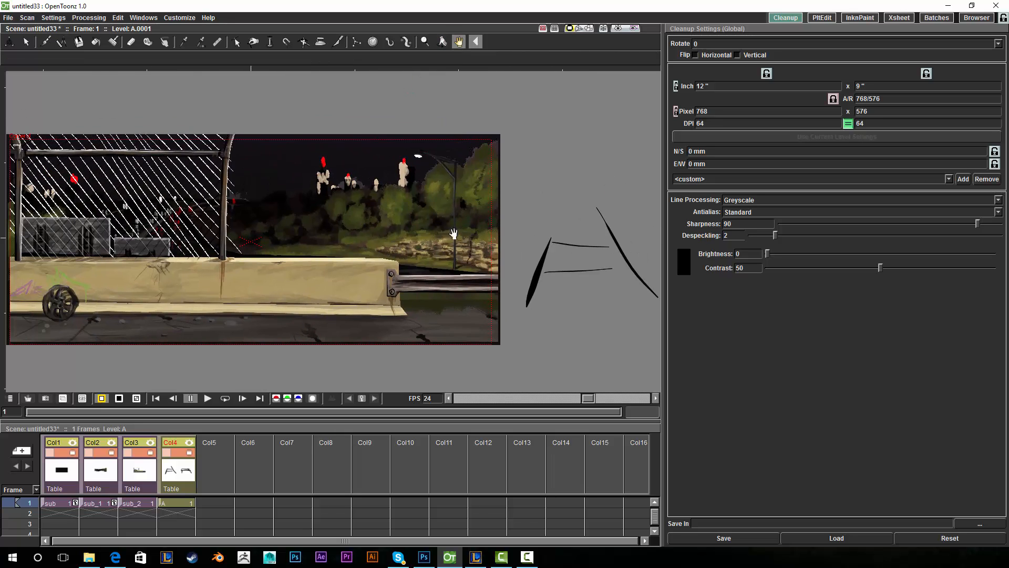
{"action": "left_click_drag", "start_coordinate": [481, 229], "coordinate": [544, 219]}
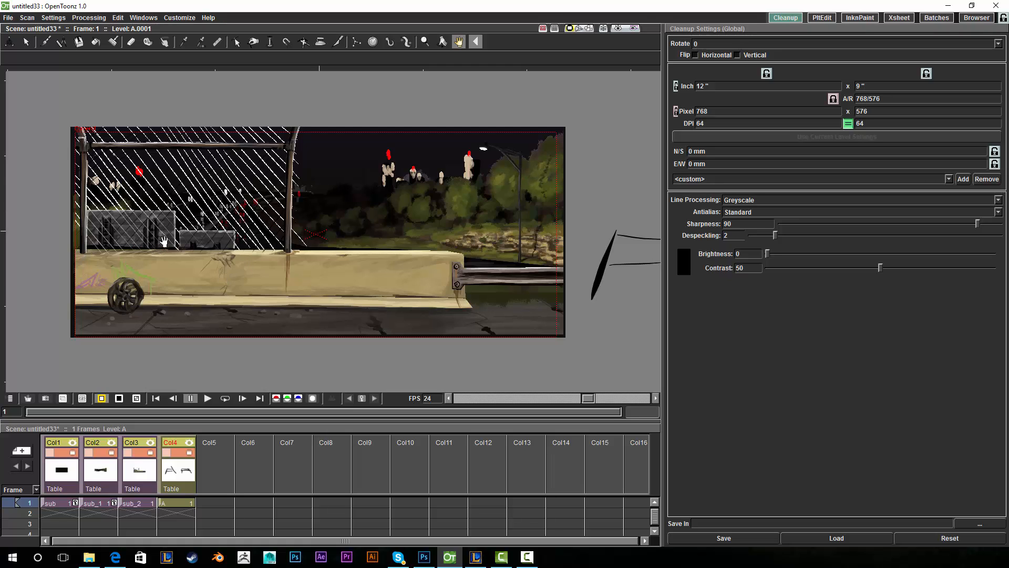
{"action": "left_click_drag", "start_coordinate": [568, 197], "coordinate": [549, 190]}
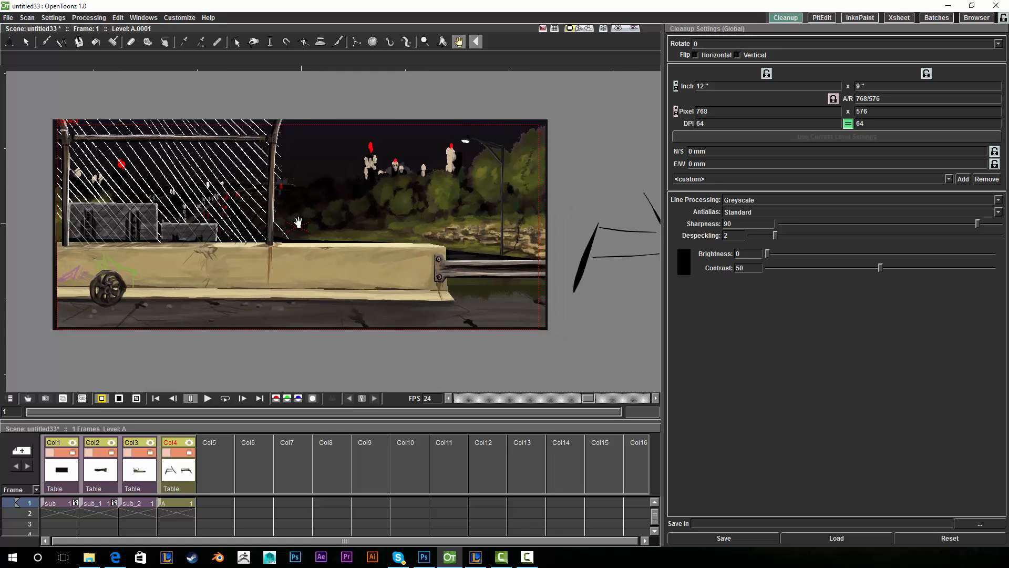
{"action": "left_click_drag", "start_coordinate": [426, 259], "coordinate": [236, 247]}
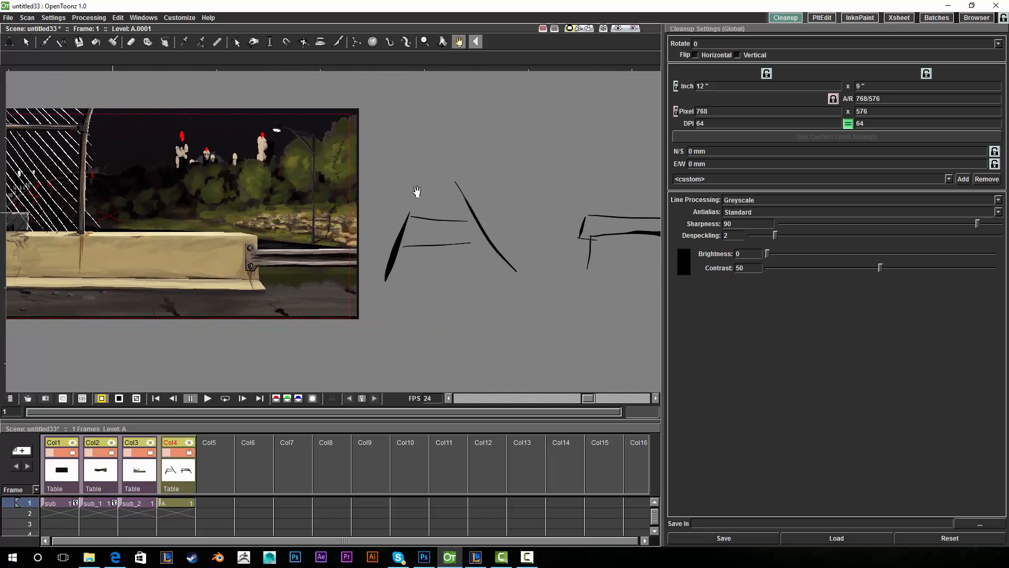
{"action": "left_click_drag", "start_coordinate": [508, 194], "coordinate": [386, 188]}
{"action": "left_click_drag", "start_coordinate": [400, 148], "coordinate": [442, 147]}
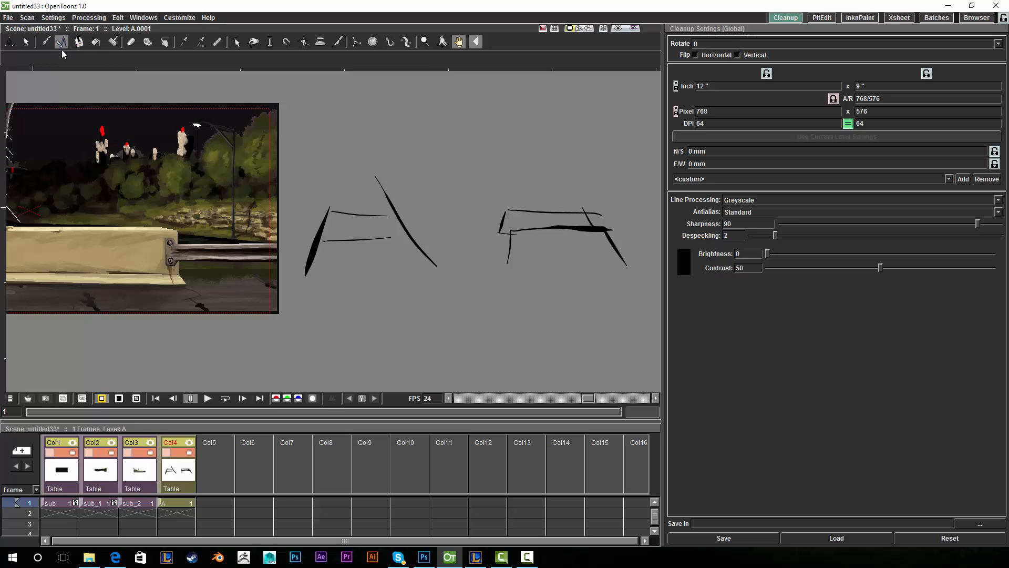
- Erase both letter-A sketches and pan back to the background scene
{"action": "left_click", "coordinate": [130, 41]}
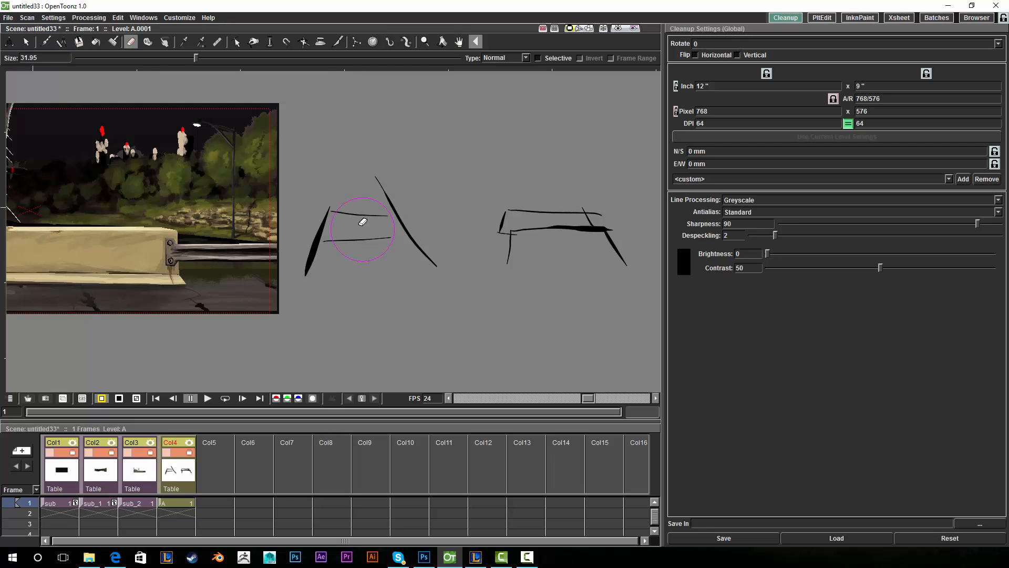
{"action": "mouse_move", "coordinate": [360, 225]}
{"action": "left_mouse_down"}
{"action": "mouse_move", "coordinate": [436, 279]}
{"action": "mouse_move", "coordinate": [347, 264]}
{"action": "mouse_move", "coordinate": [318, 203]}
{"action": "left_mouse_up"}
{"action": "mouse_move", "coordinate": [482, 259]}
{"action": "left_mouse_down"}
{"action": "mouse_move", "coordinate": [543, 288]}
{"action": "mouse_move", "coordinate": [583, 243]}
{"action": "left_mouse_up"}
{"action": "left_click", "coordinate": [459, 42]}
{"action": "mouse_move", "coordinate": [412, 206]}
{"action": "left_mouse_down"}
{"action": "mouse_move", "coordinate": [464, 215]}
{"action": "mouse_move", "coordinate": [498, 251]}
{"action": "left_mouse_up"}
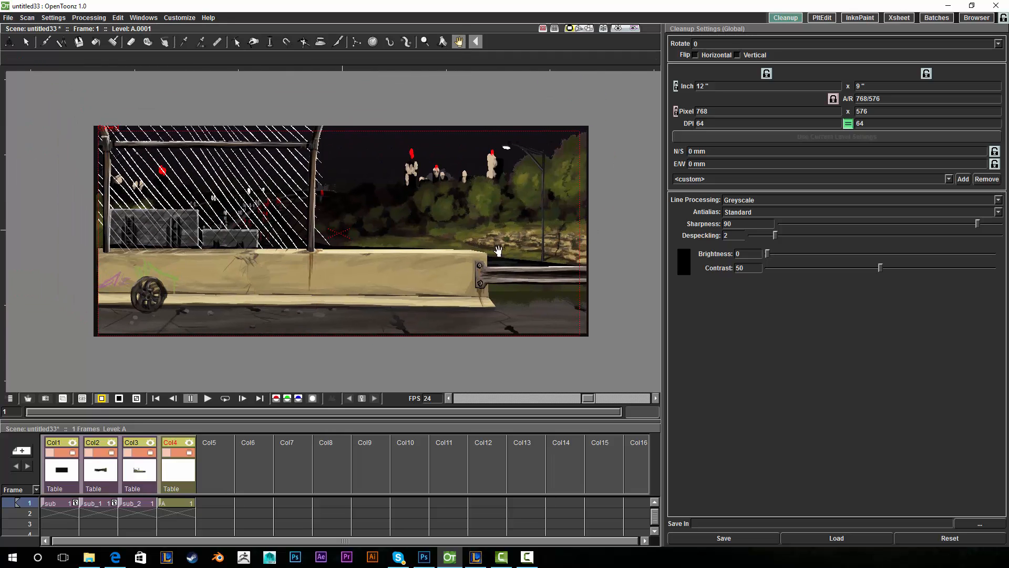
{"action": "left_click_drag", "start_coordinate": [552, 257], "coordinate": [556, 271]}
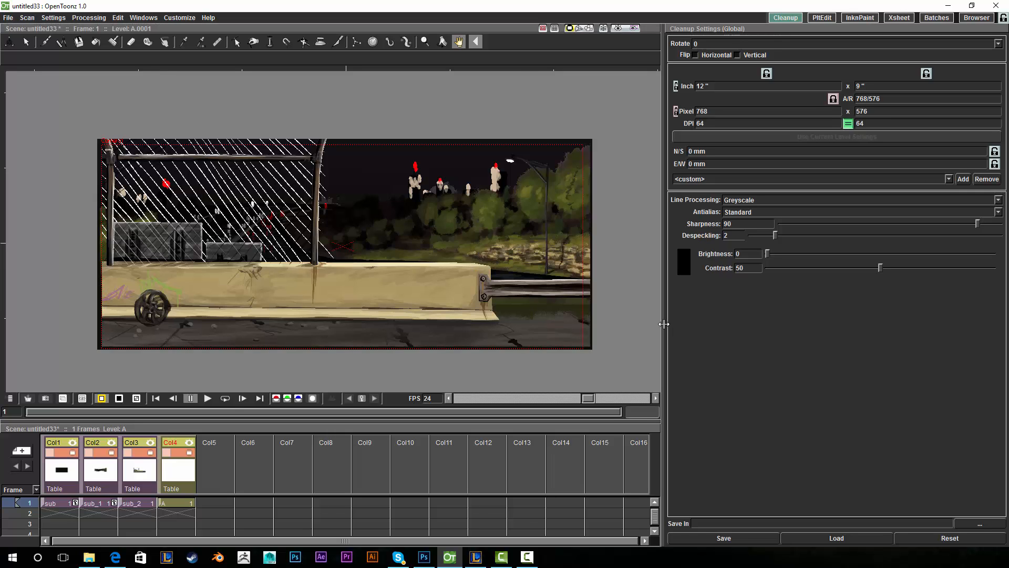
- Close the Cleanup Settings panel and restore the program window from maximised
{"action": "left_click_drag", "start_coordinate": [664, 320], "coordinate": [682, 321]}
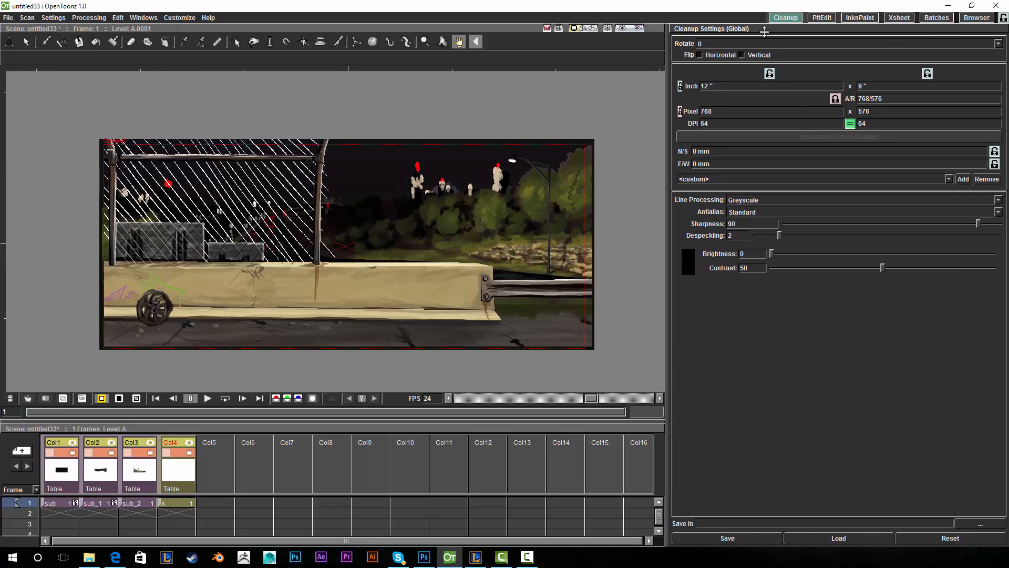
{"action": "left_click_drag", "start_coordinate": [774, 30], "coordinate": [475, 97]}
{"action": "left_click", "coordinate": [693, 109]}
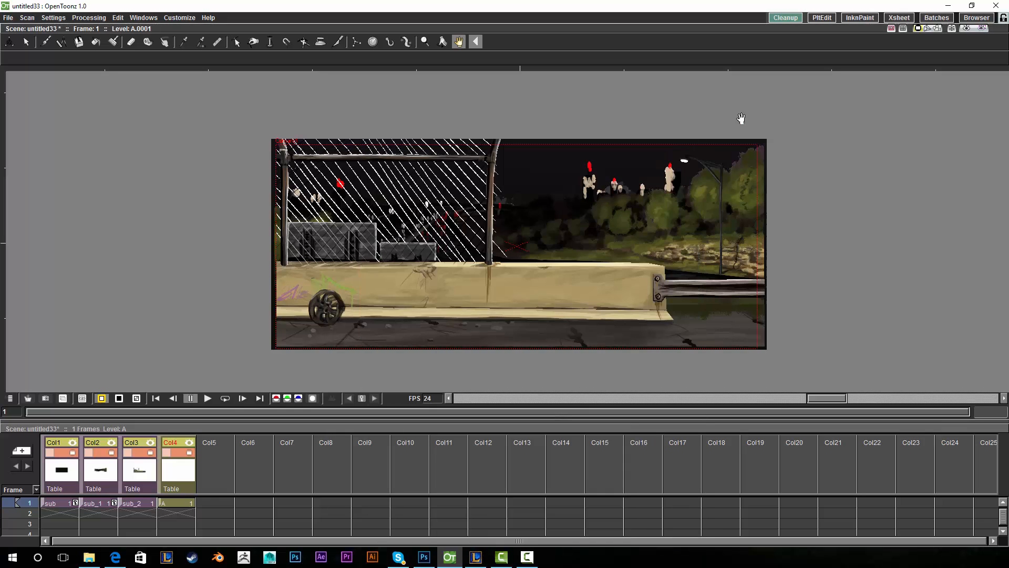
{"action": "double_click", "coordinate": [690, 8]}
{"action": "left_click_drag", "start_coordinate": [671, 18], "coordinate": [504, 100]}
- Dock the Xsheet in a full-screen window beside a wider viewer
{"action": "left_click_drag", "start_coordinate": [558, 417], "coordinate": [797, 252]}
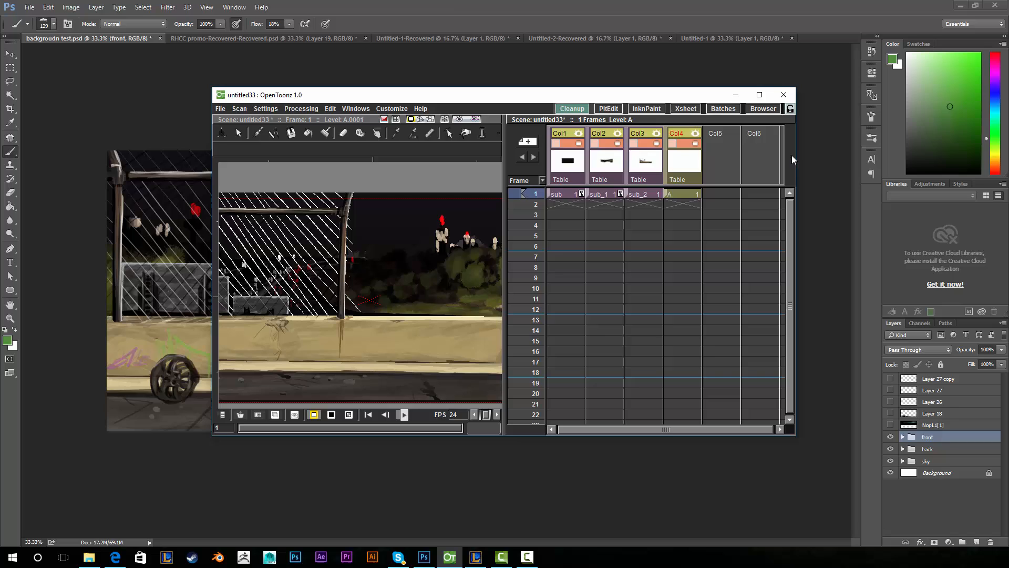
{"action": "left_click", "coordinate": [759, 95]}
{"action": "left_click_drag", "start_coordinate": [501, 230], "coordinate": [624, 215]}
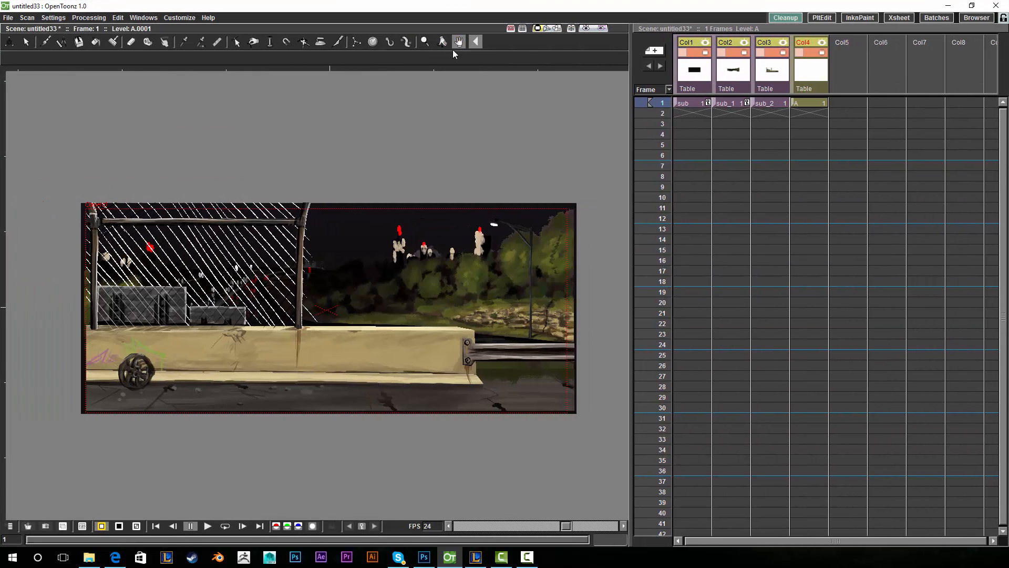
{"action": "left_click_drag", "start_coordinate": [387, 259], "coordinate": [375, 224]}
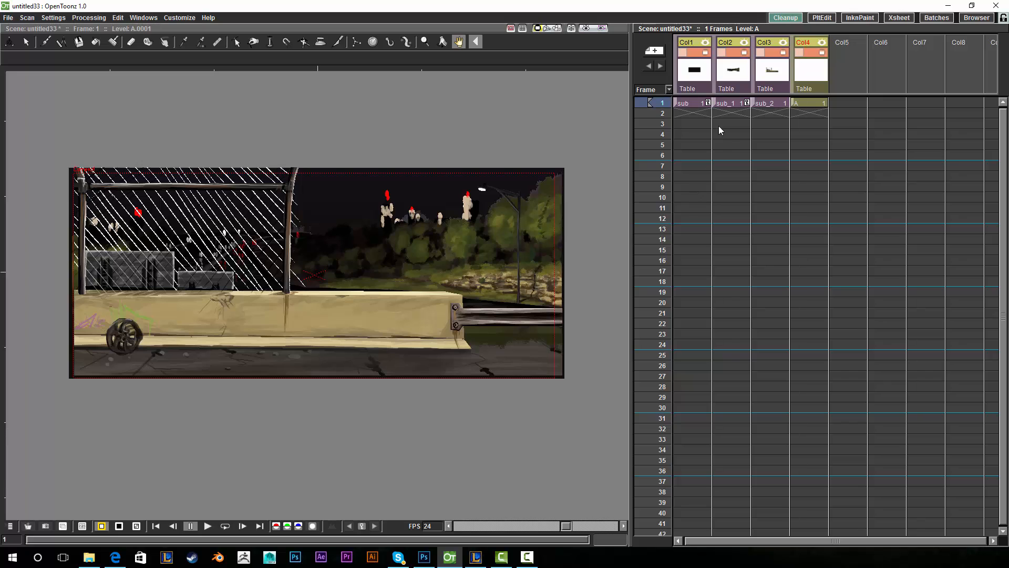
- Delete the extra fourth column A and confirm that frame 2 of the sub column is empty
{"action": "key", "text": "Delete"}
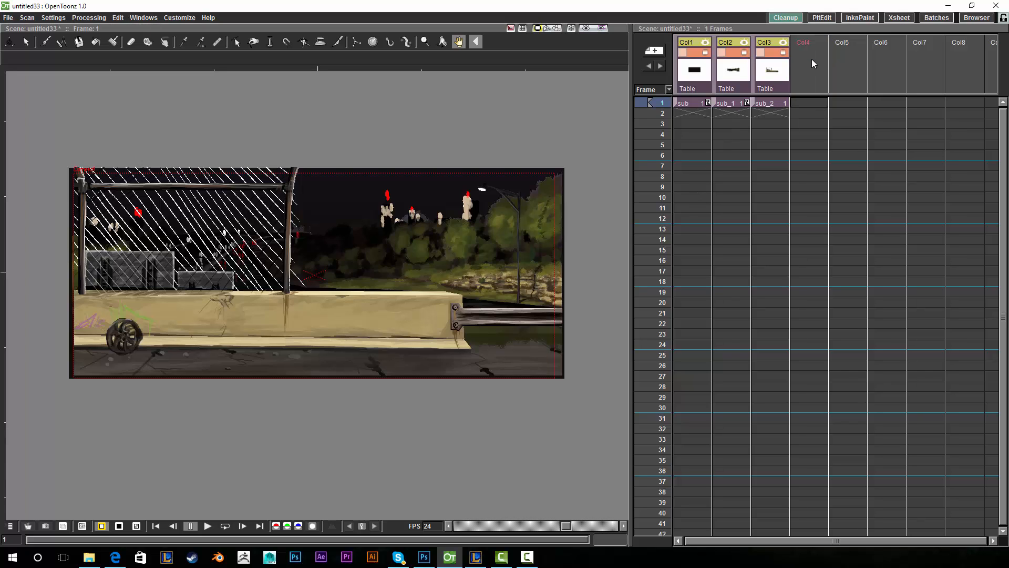
{"action": "left_click", "coordinate": [698, 105]}
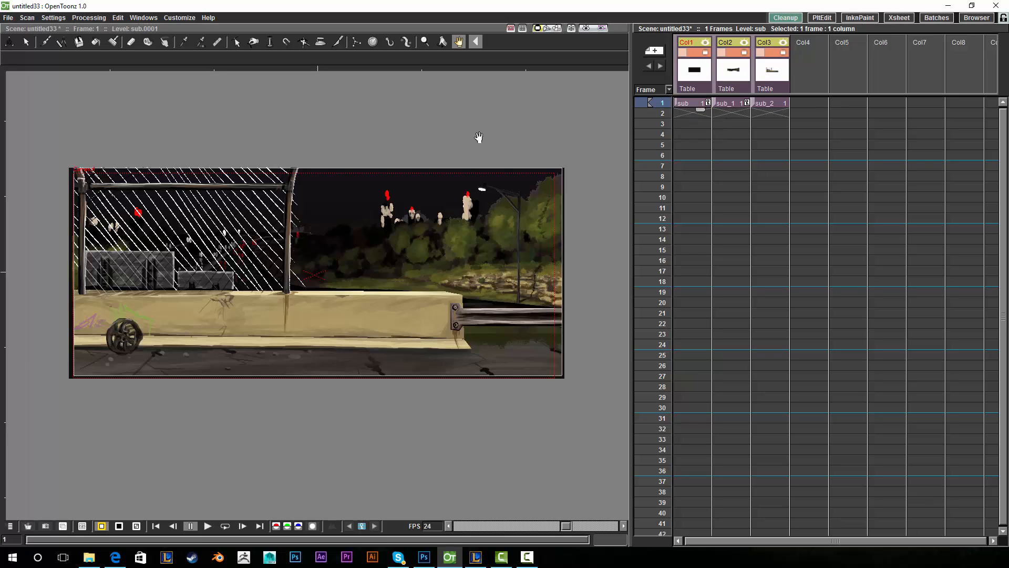
{"action": "left_click", "coordinate": [663, 113]}
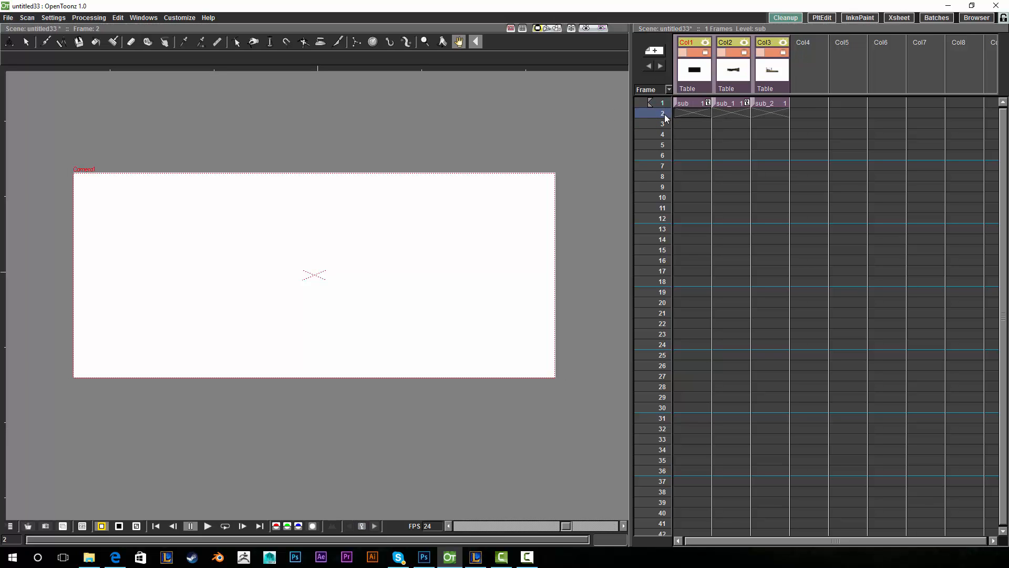
{"action": "left_click", "coordinate": [657, 103]}
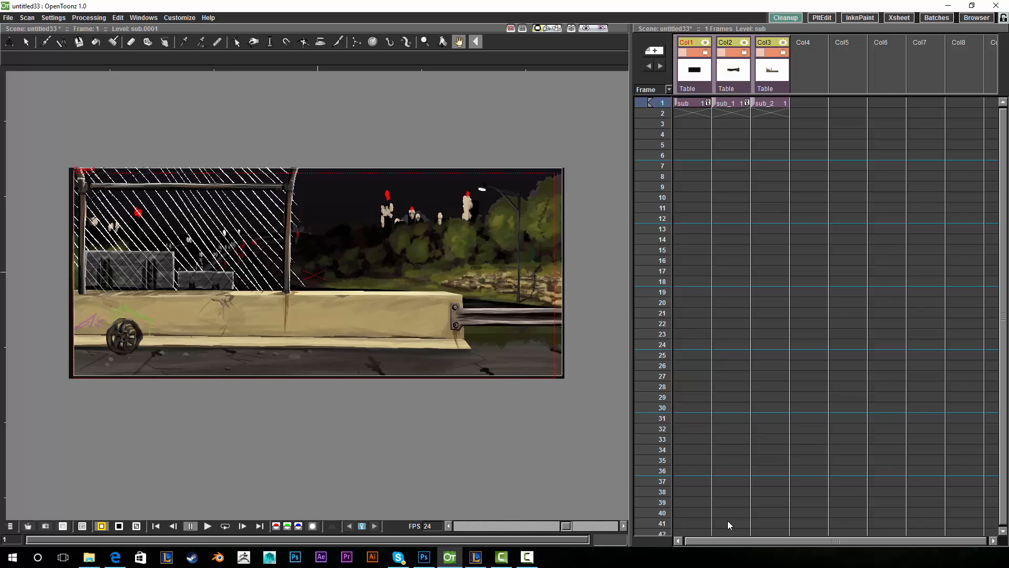
- Confirm frame 3 is empty, then select the frame-1 cells of sub, sub_1 and sub_2
{"action": "left_click", "coordinate": [694, 103]}
{"action": "left_click", "coordinate": [703, 123]}
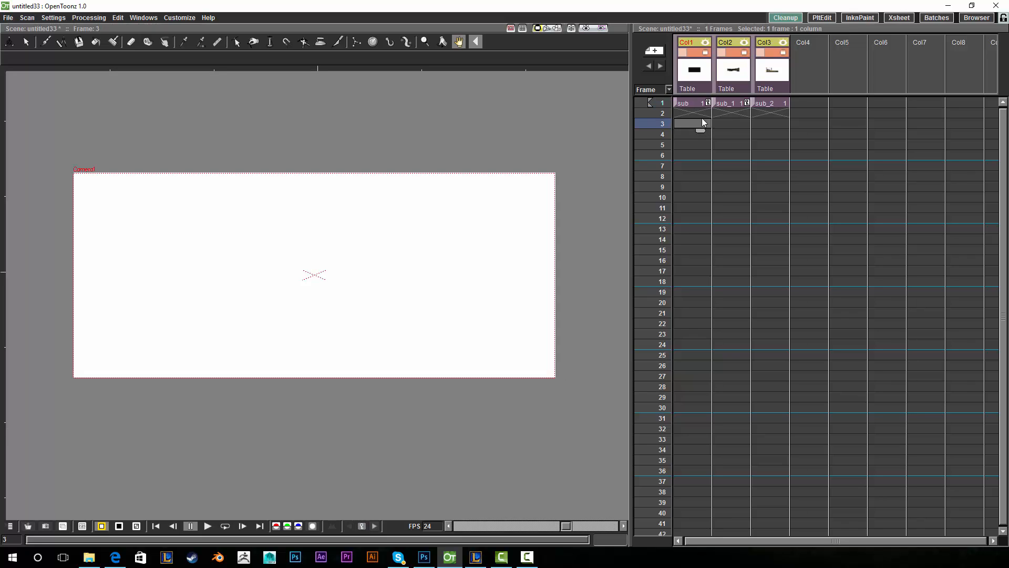
{"action": "left_click", "coordinate": [698, 103]}
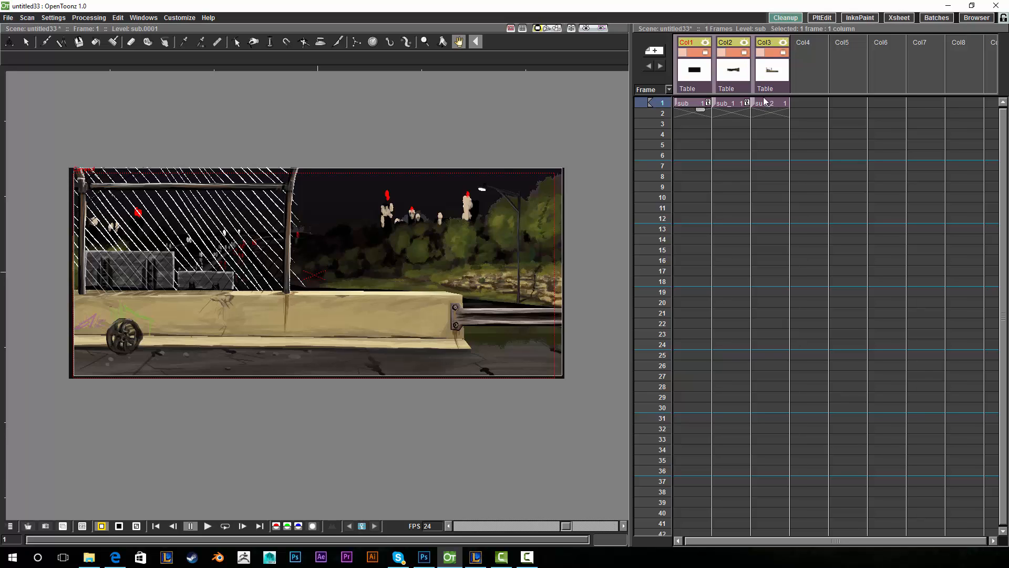
{"action": "left_click", "coordinate": [786, 103], "text": "shift"}
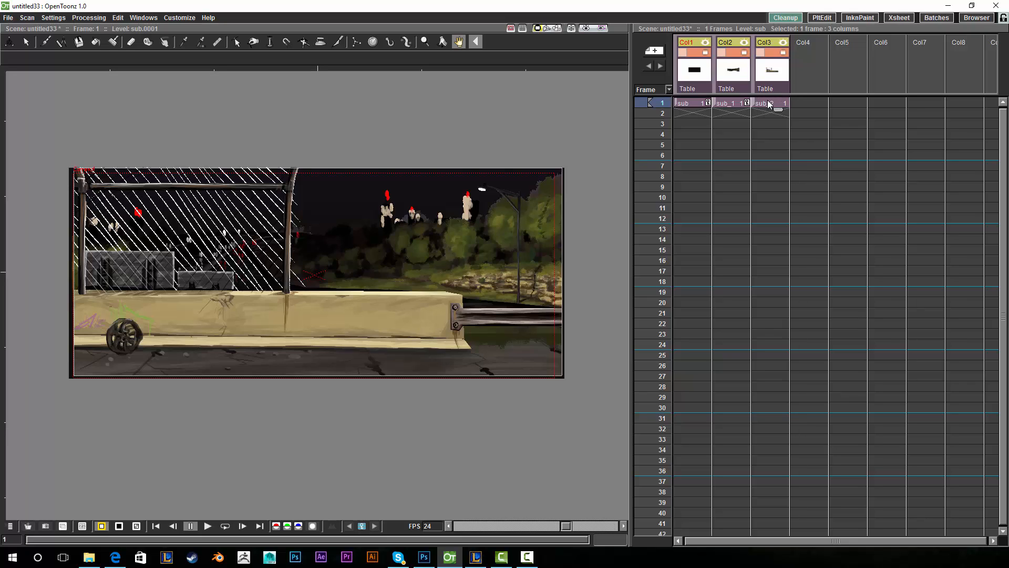
- Reselect the frame-1 cells of all three columns and open Time Stretch from their context menu
{"action": "right_click", "coordinate": [769, 103]}
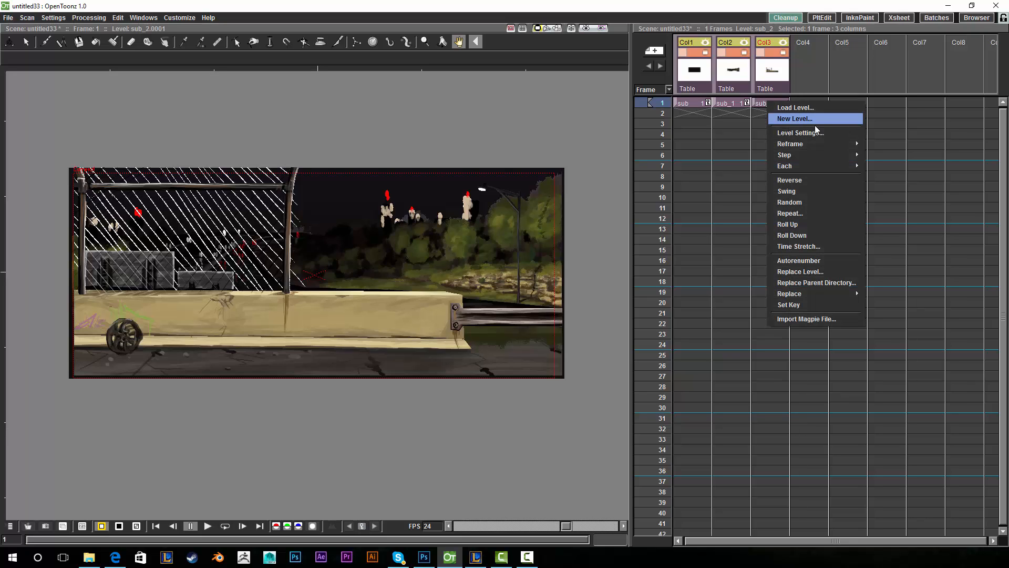
{"action": "left_click", "coordinate": [799, 246]}
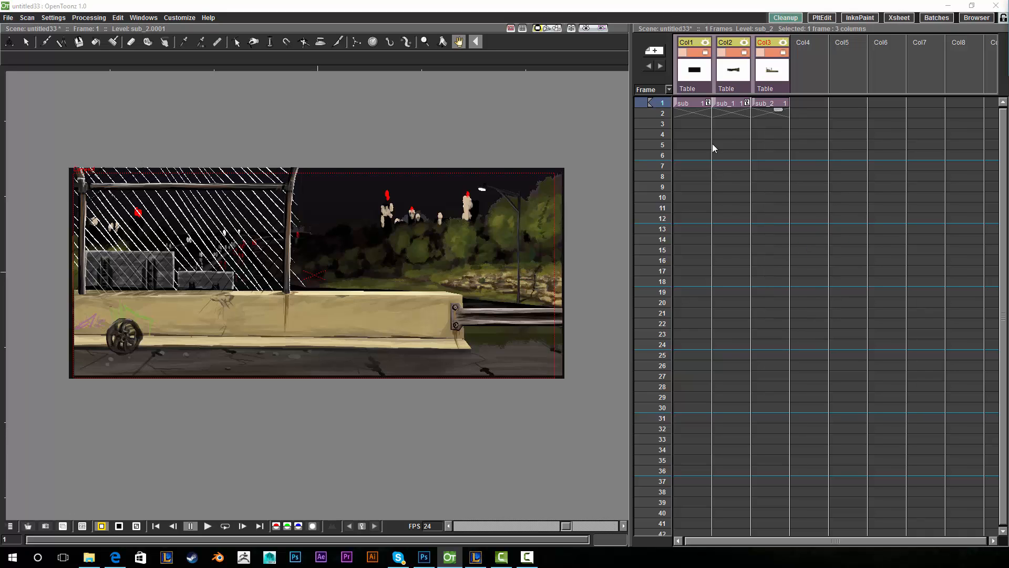
{"action": "left_click", "coordinate": [769, 102]}
{"action": "left_click", "coordinate": [693, 100]}
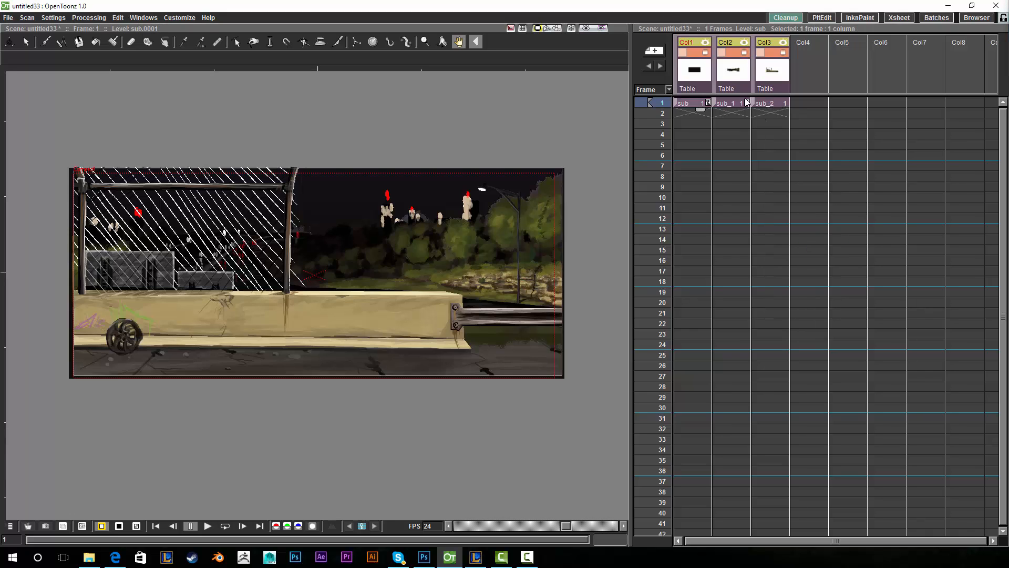
{"action": "left_click", "coordinate": [772, 103], "text": "shift"}
{"action": "right_click", "coordinate": [772, 105]}
{"action": "left_click", "coordinate": [797, 247]}
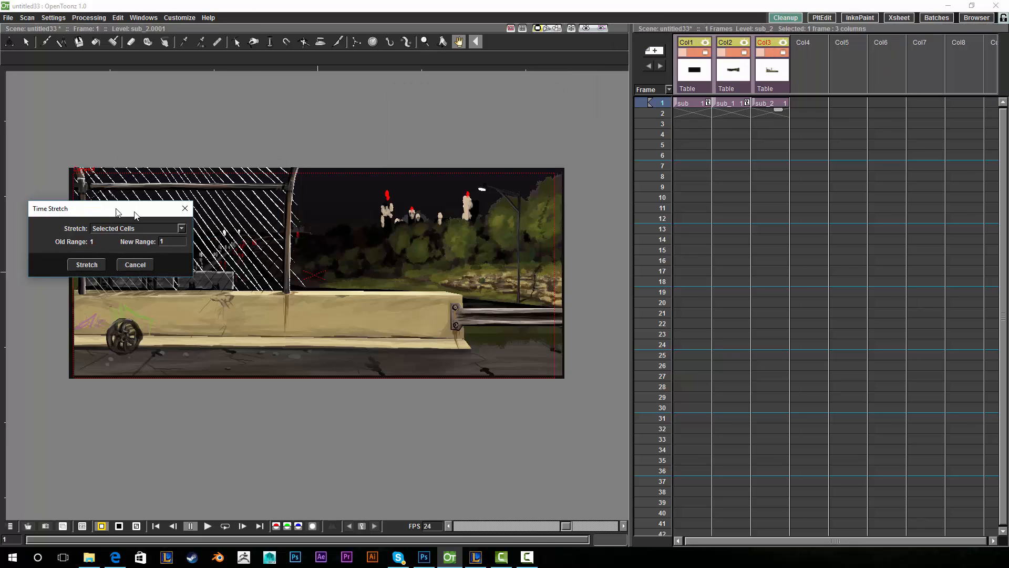
- In Time Stretch, keep Selected Cells, set New Range to 200, and apply the stretch
{"action": "left_click_drag", "start_coordinate": [115, 208], "coordinate": [481, 201]}
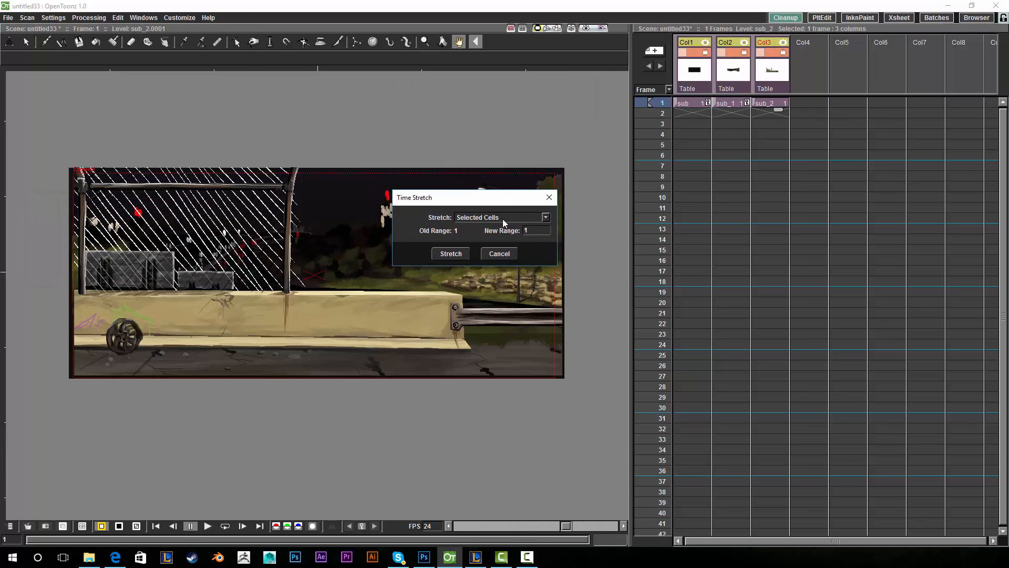
{"action": "left_click", "coordinate": [481, 221]}
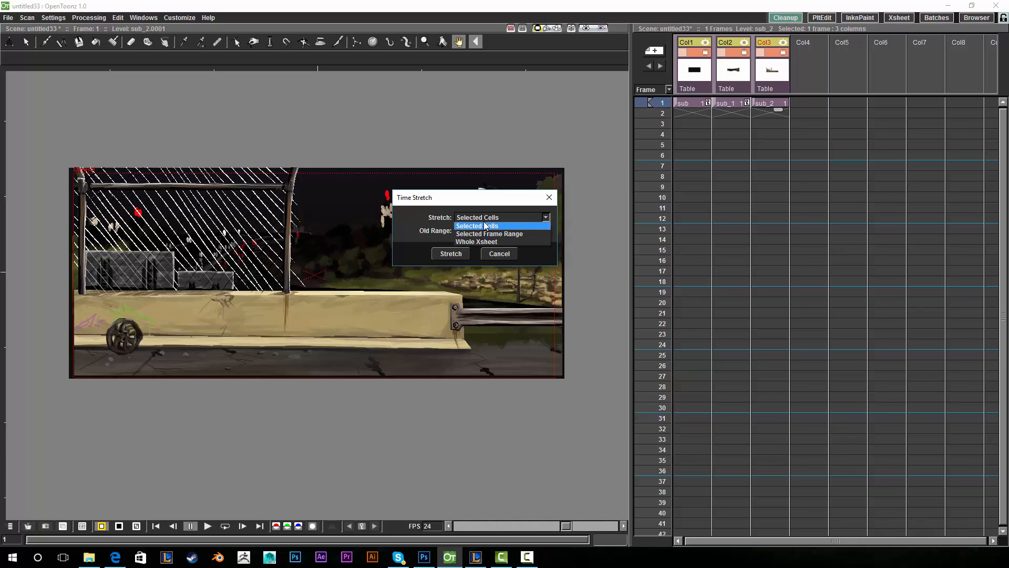
{"action": "left_click", "coordinate": [486, 226]}
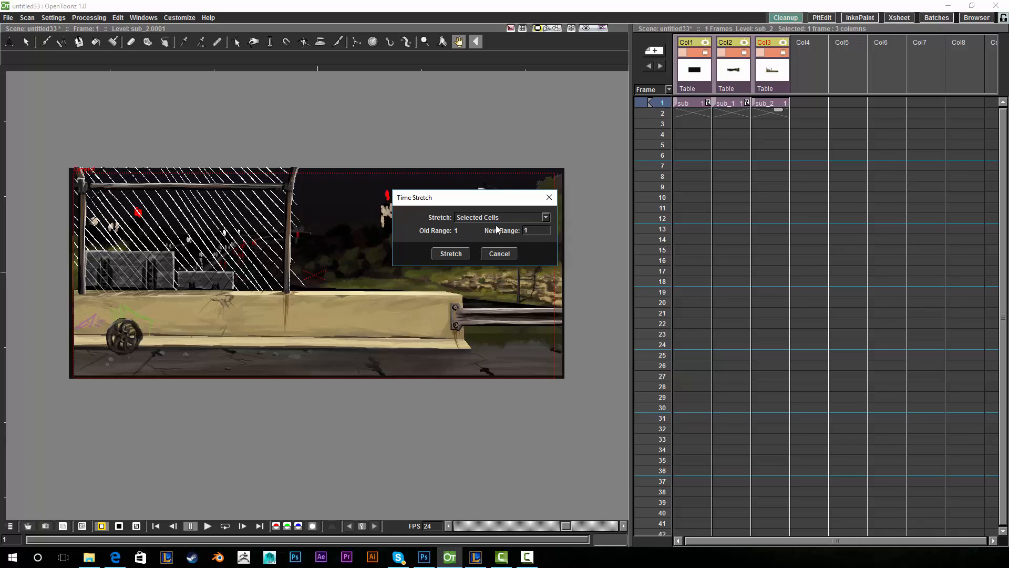
{"action": "double_click", "coordinate": [533, 231]}
{"action": "type", "text": "200"}
{"action": "left_click", "coordinate": [451, 254]}
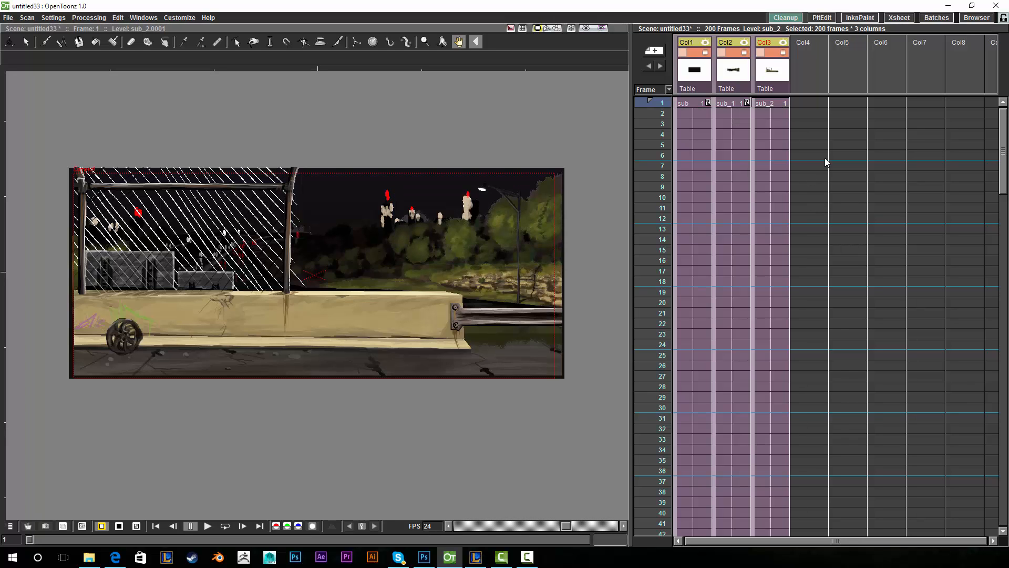
- Scroll down the Xsheet to check the background columns run through frame 200, near row 199
{"action": "left_click_drag", "start_coordinate": [1004, 149], "coordinate": [960, 546]}
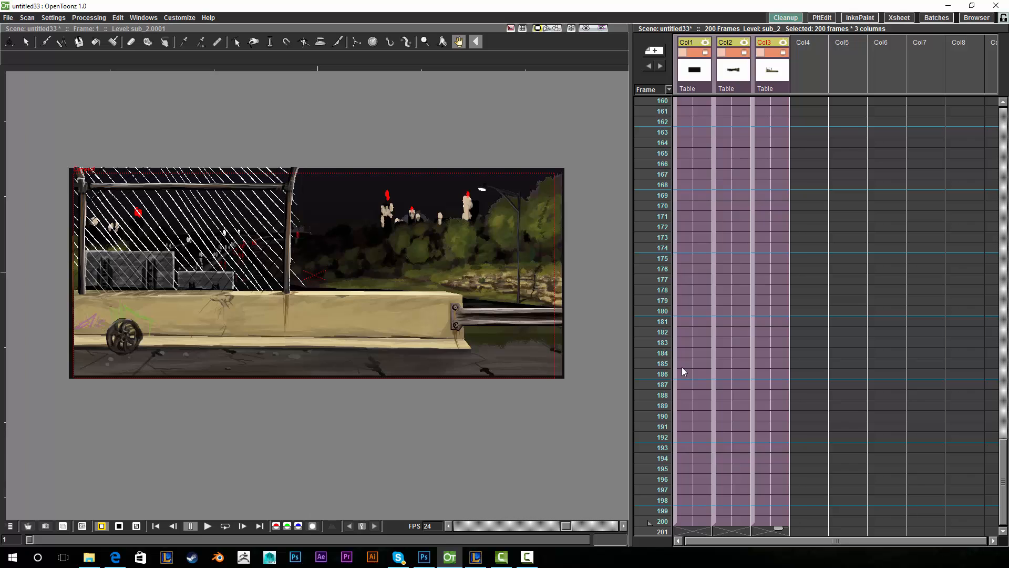
{"action": "left_click", "coordinate": [1003, 352]}
{"action": "left_click", "coordinate": [1004, 308]}
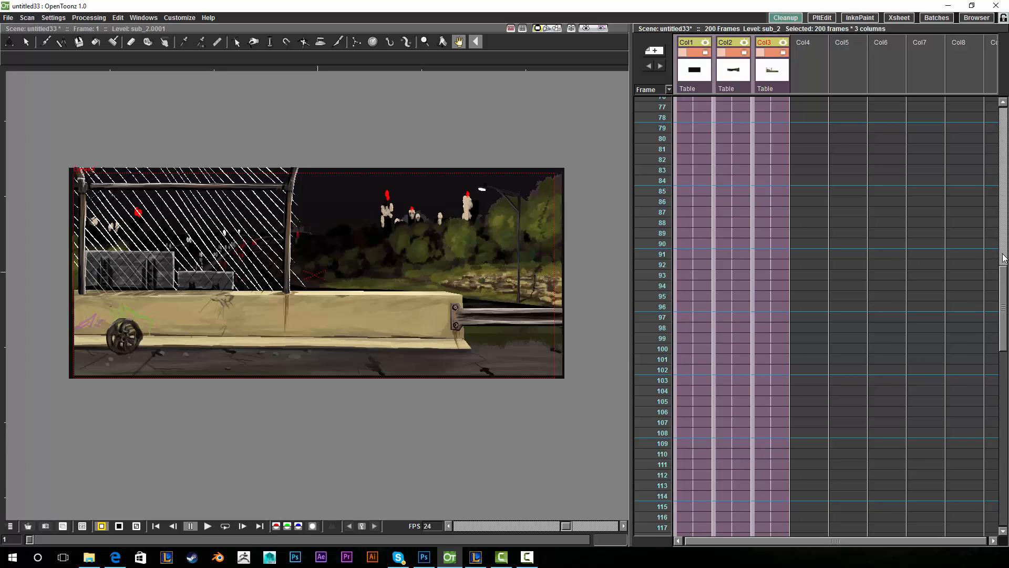
{"action": "left_click", "coordinate": [1004, 258]}
{"action": "left_click_drag", "start_coordinate": [1002, 202], "coordinate": [1003, 122]}
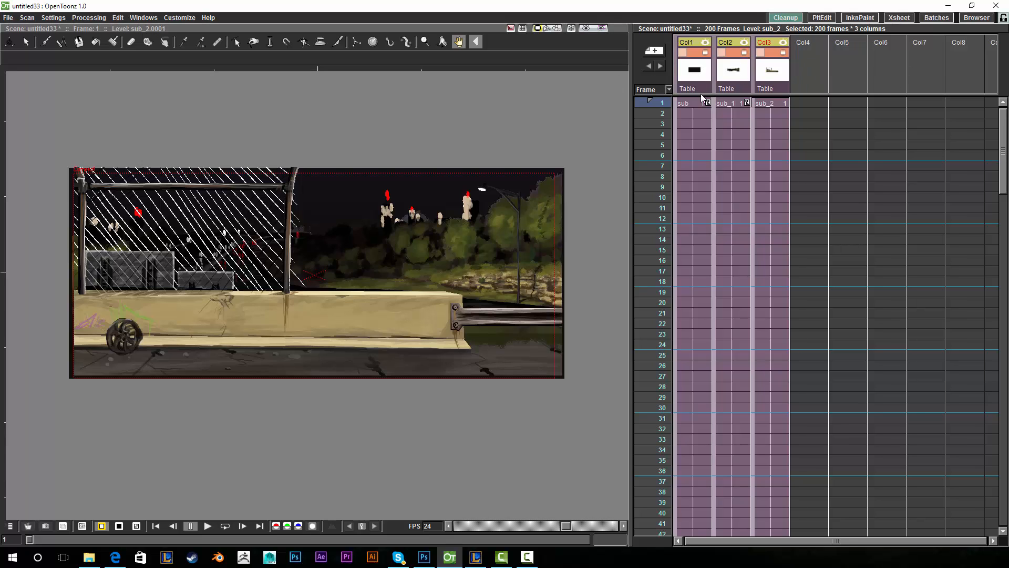
{"action": "left_click_drag", "start_coordinate": [1002, 130], "coordinate": [999, 134]}
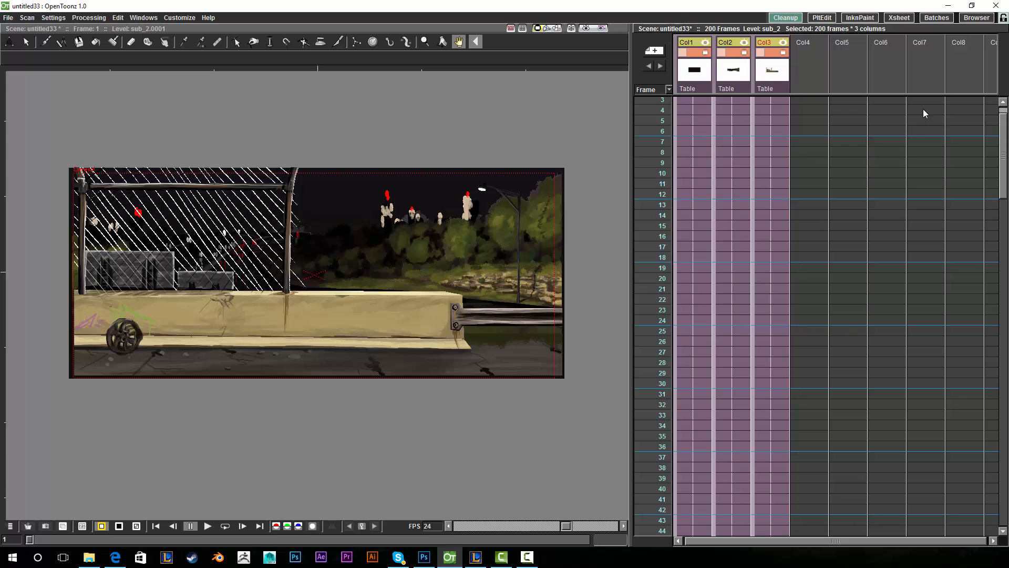
{"action": "left_click_drag", "start_coordinate": [1004, 177], "coordinate": [997, 514]}
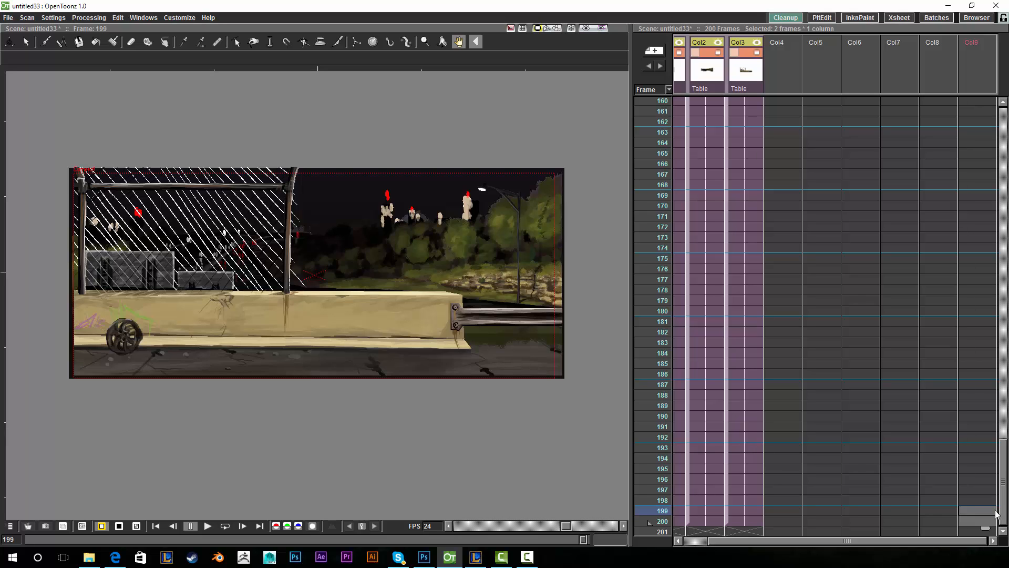
- Select the Animate tool with Camera1 as the object to animate
{"action": "left_click", "coordinate": [9, 42]}
{"action": "right_click", "coordinate": [23, 34]}
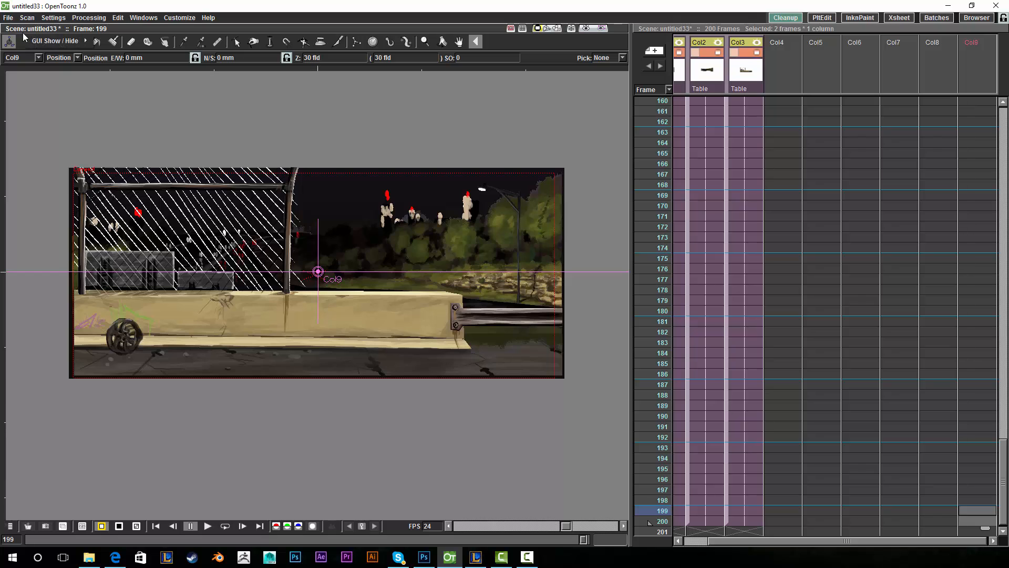
{"action": "left_click", "coordinate": [38, 57]}
{"action": "left_click", "coordinate": [21, 75]}
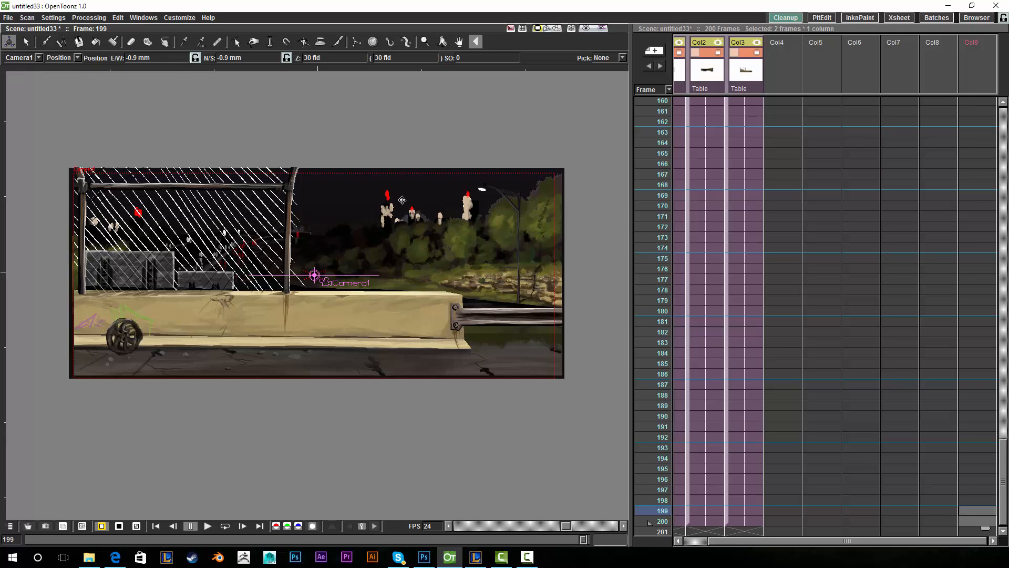
- Jump to frame 200, turn on camera preview, and scroll the Xsheet back up to frame 1
{"action": "key", "text": "Down"}
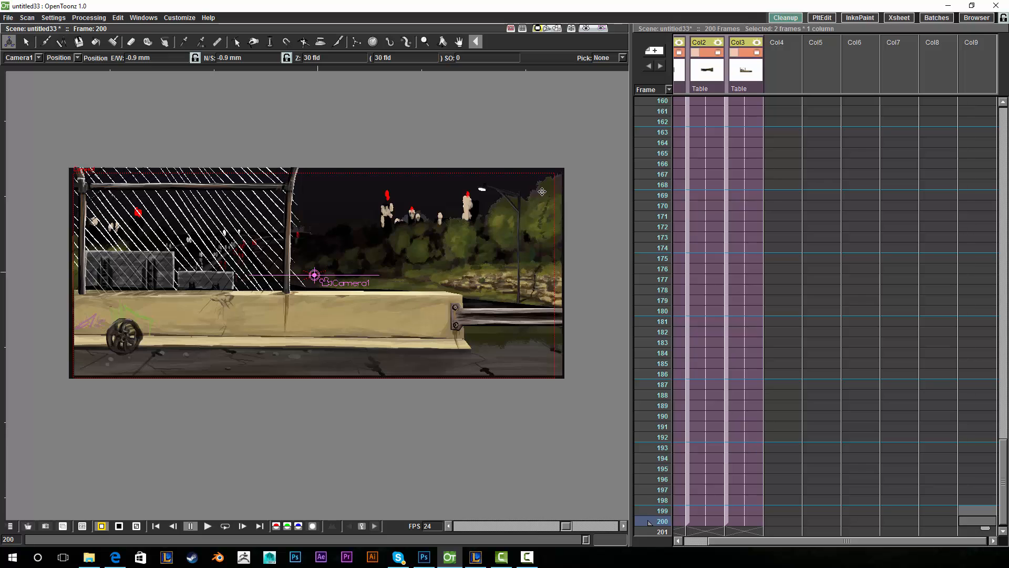
{"action": "left_click", "coordinate": [362, 524]}
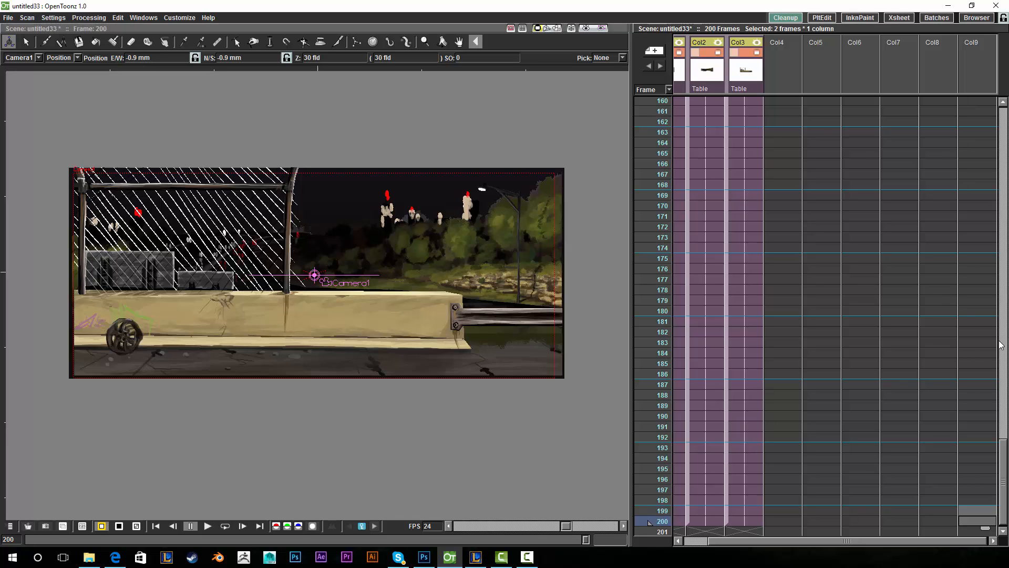
{"action": "left_click_drag", "start_coordinate": [1002, 468], "coordinate": [980, 122]}
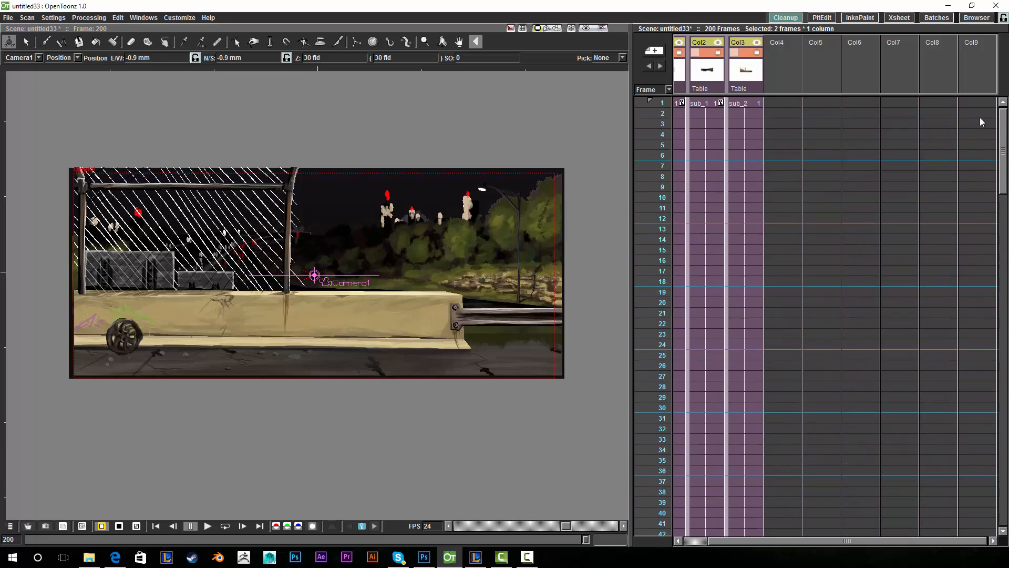
- Go to frame 1 and switch the viewer into the camera view
{"action": "left_click", "coordinate": [658, 103]}
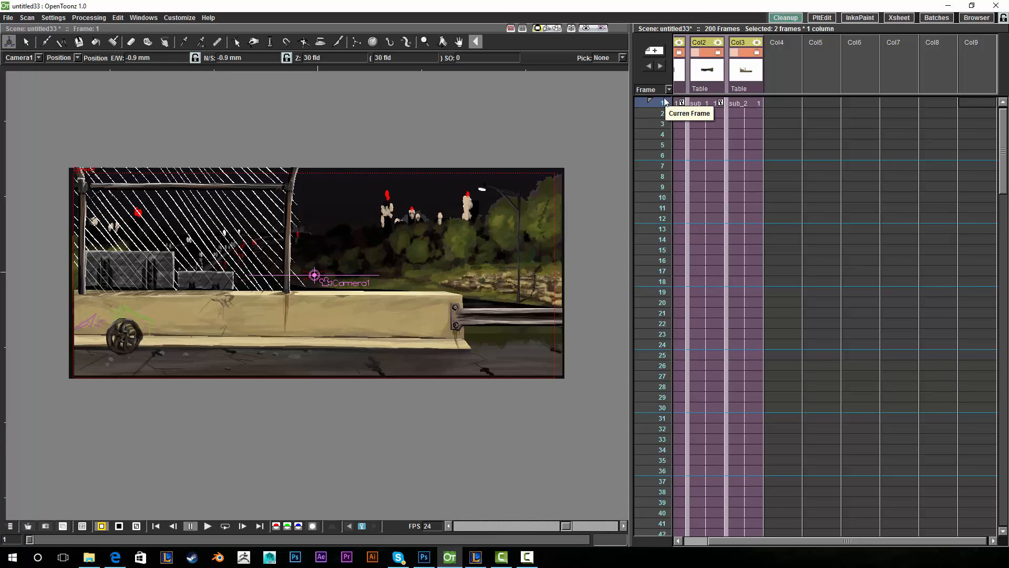
{"action": "left_click", "coordinate": [558, 30]}
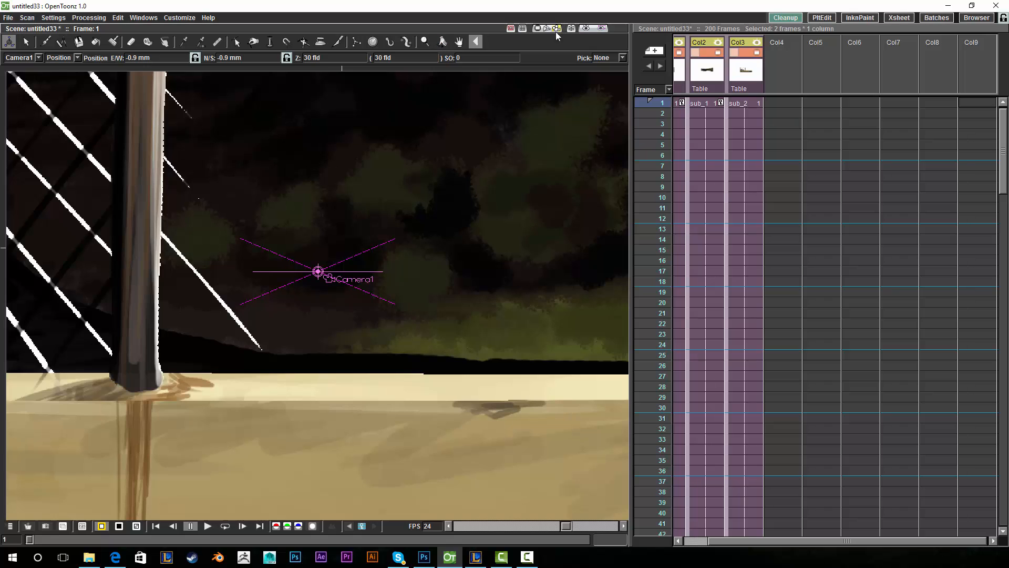
{"action": "left_click", "coordinate": [537, 30]}
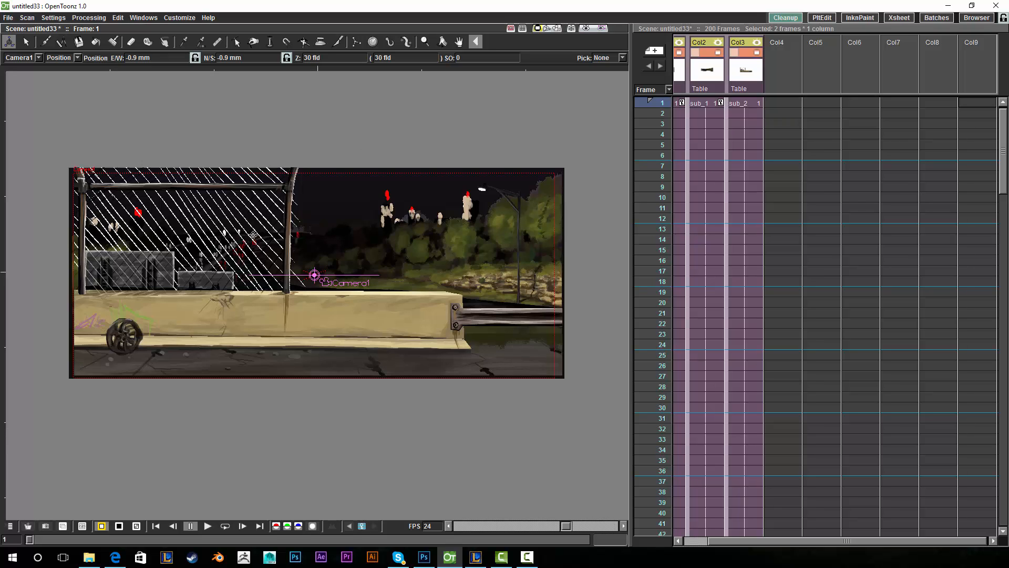
{"action": "left_click", "coordinate": [557, 29]}
- Zoom out and pan the viewer until the whole camera frame is centred
{"action": "left_click", "coordinate": [425, 42]}
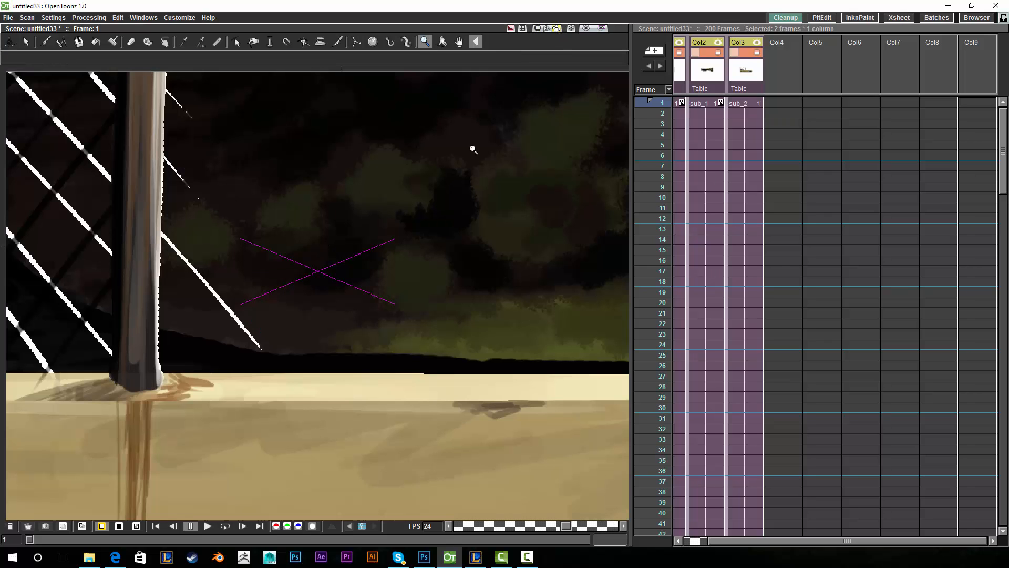
{"action": "left_click_drag", "start_coordinate": [493, 119], "coordinate": [424, 228]}
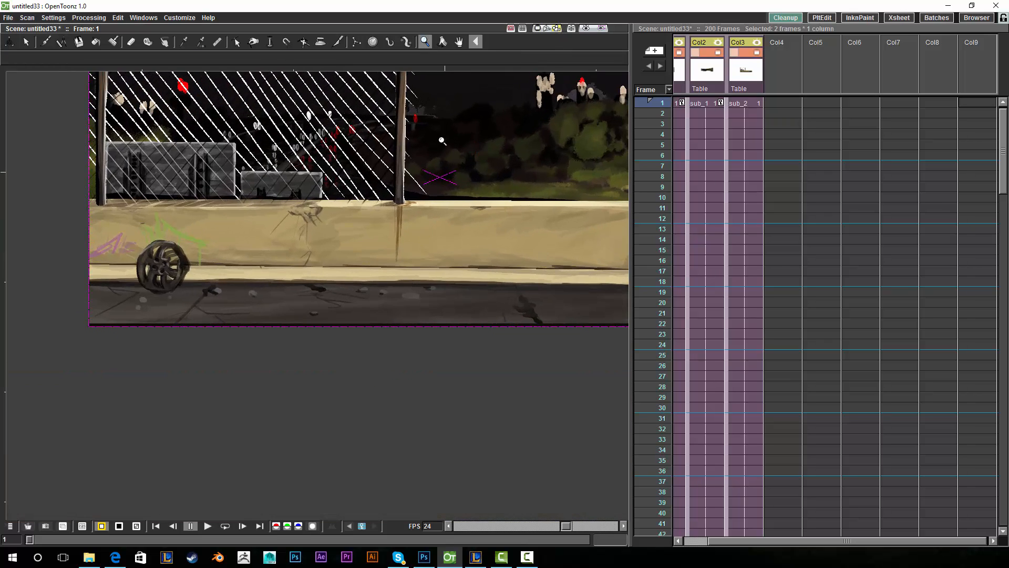
{"action": "left_click", "coordinate": [460, 42]}
{"action": "left_click_drag", "start_coordinate": [487, 83], "coordinate": [443, 190]}
{"action": "left_click", "coordinate": [425, 41]}
{"action": "left_click", "coordinate": [459, 42]}
{"action": "left_click_drag", "start_coordinate": [439, 155], "coordinate": [405, 167]}
{"action": "mouse_move", "coordinate": [535, 172]}
{"action": "left_mouse_down"}
{"action": "mouse_move", "coordinate": [524, 175]}
{"action": "mouse_move", "coordinate": [532, 170]}
{"action": "left_mouse_up"}
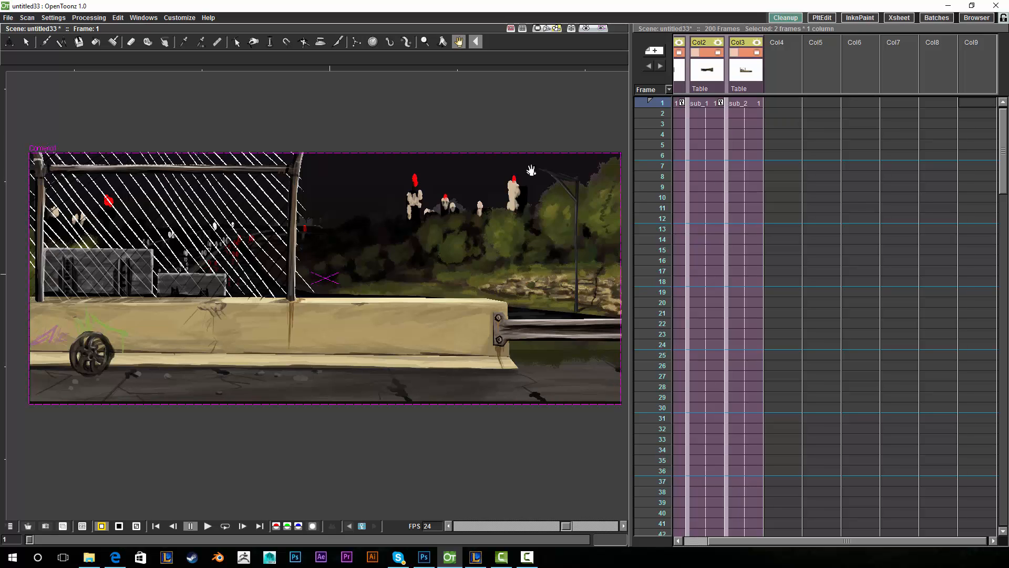
{"action": "left_click_drag", "start_coordinate": [560, 174], "coordinate": [560, 171]}
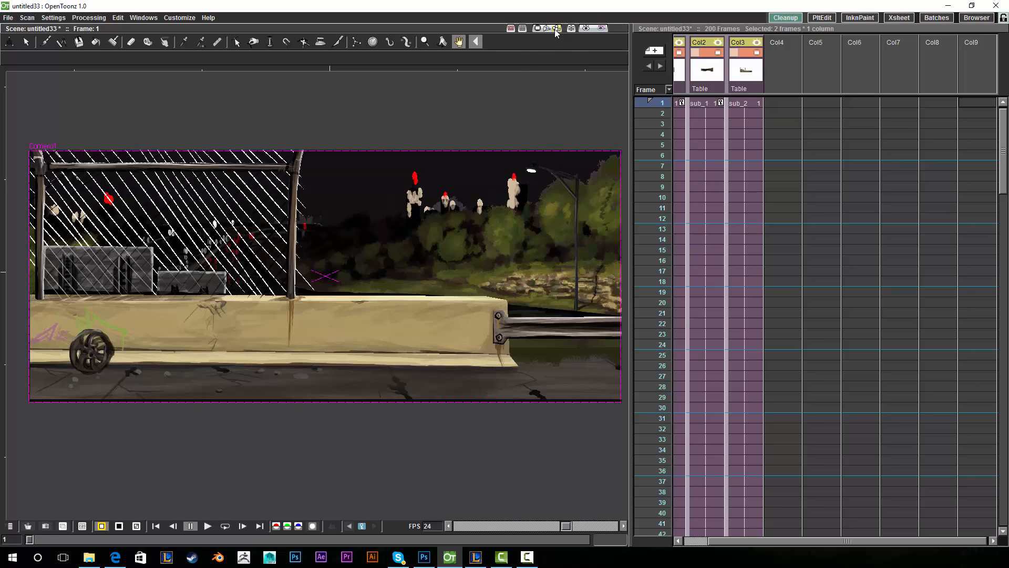
- Move Camera1 at frame 1 to Z -1.781 fld, E/W -21.72 mm, N/S 4.9 mm
{"action": "left_click", "coordinate": [9, 42]}
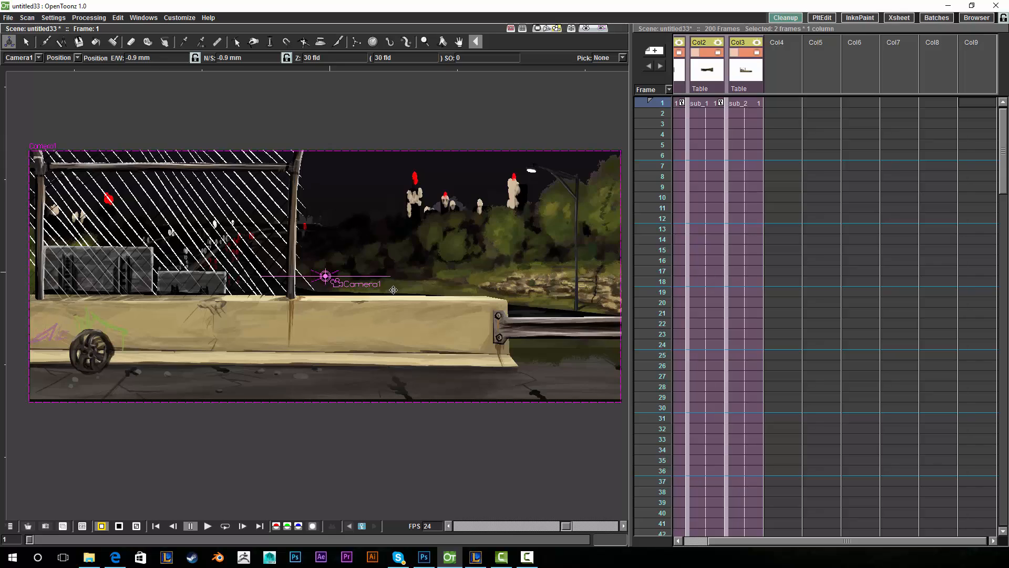
{"action": "left_click_drag", "start_coordinate": [392, 288], "coordinate": [221, 121]}
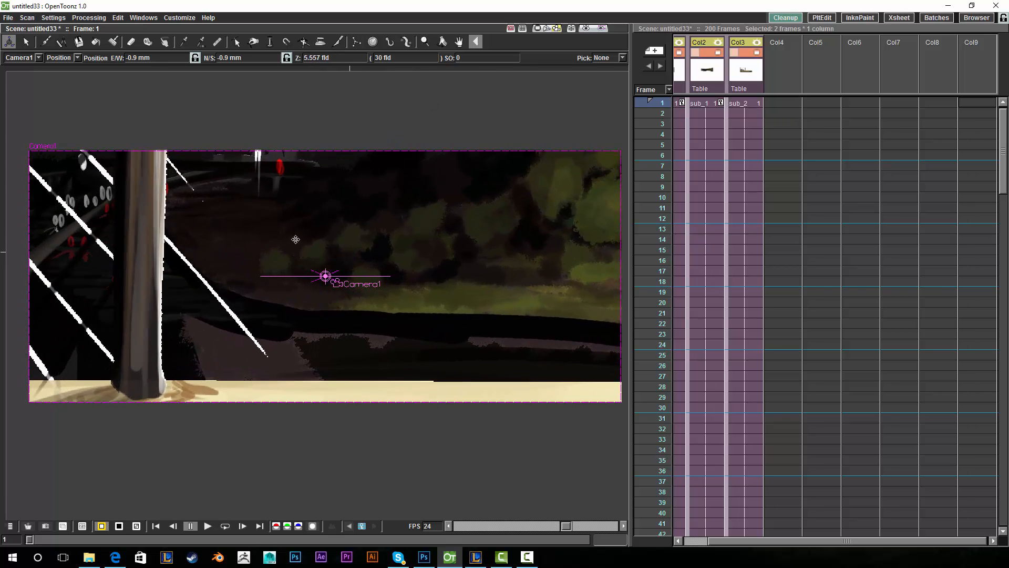
{"action": "mouse_move", "coordinate": [320, 265]}
{"action": "left_mouse_down"}
{"action": "mouse_move", "coordinate": [305, 274]}
{"action": "mouse_move", "coordinate": [316, 265]}
{"action": "left_mouse_up"}
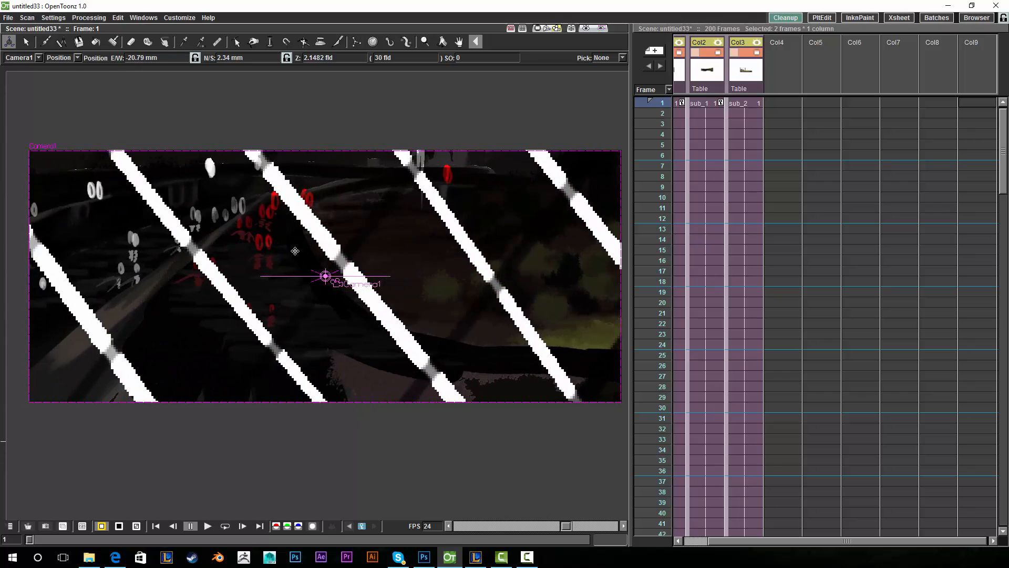
{"action": "left_click_drag", "start_coordinate": [295, 251], "coordinate": [367, 248]}
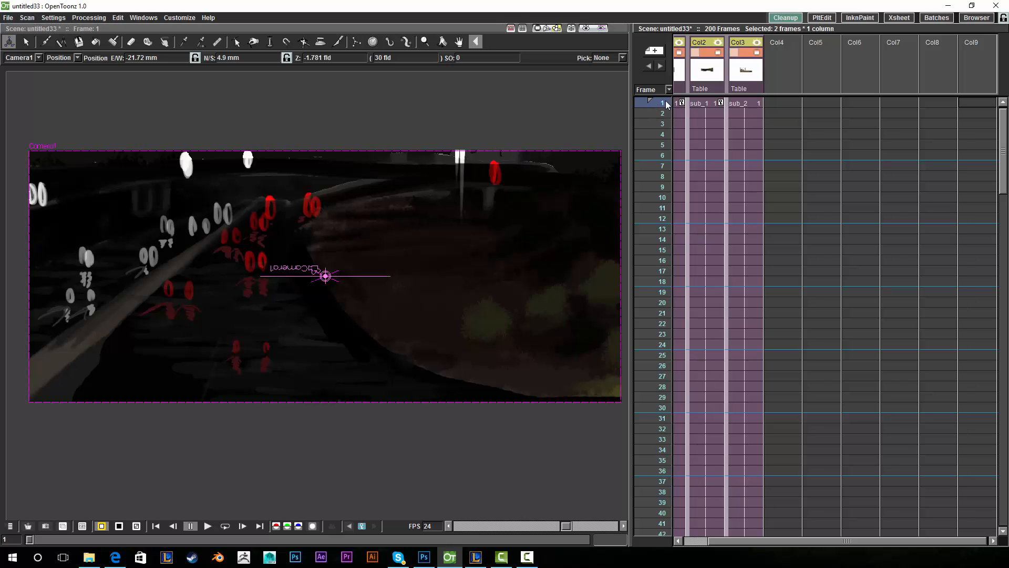
- Toggle the viewer's bottom-bar button and scrub the Xsheet to frame 36 to watch the camera pull back
{"action": "left_click", "coordinate": [361, 527]}
{"action": "left_click_drag", "start_coordinate": [664, 109], "coordinate": [656, 52]}
{"action": "left_click_drag", "start_coordinate": [665, 105], "coordinate": [666, 470]}
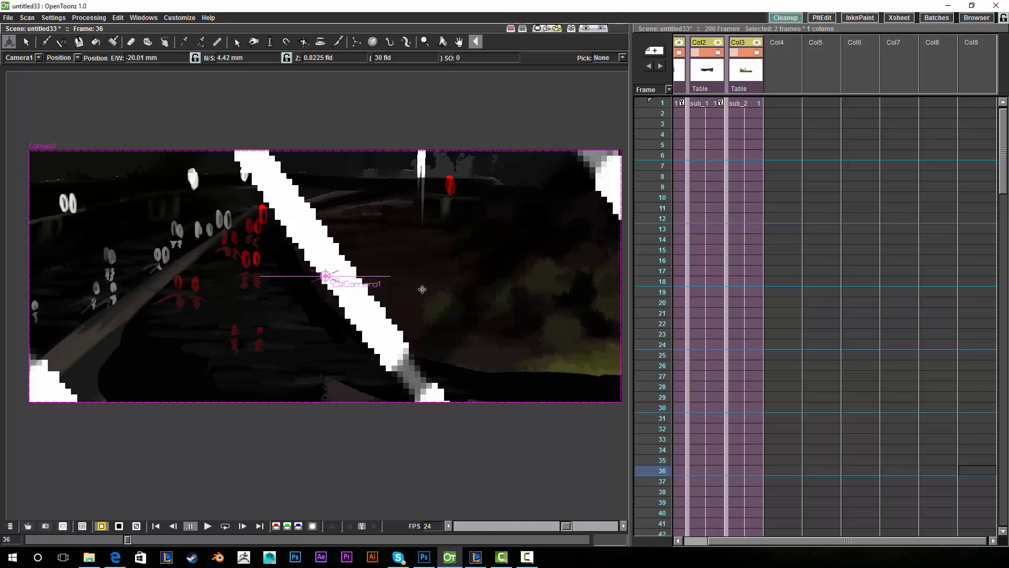
- Nudge Camera1's position at frame 36, then scrub the Xsheet onward toward frame 69
{"action": "left_click_drag", "start_coordinate": [411, 302], "coordinate": [423, 304]}
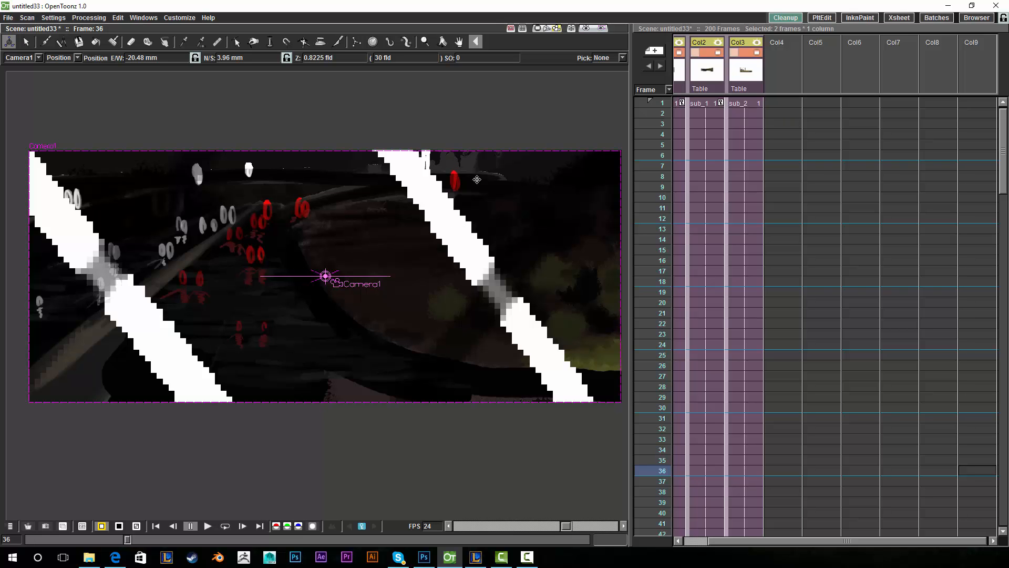
{"action": "left_click_drag", "start_coordinate": [325, 249], "coordinate": [379, 227]}
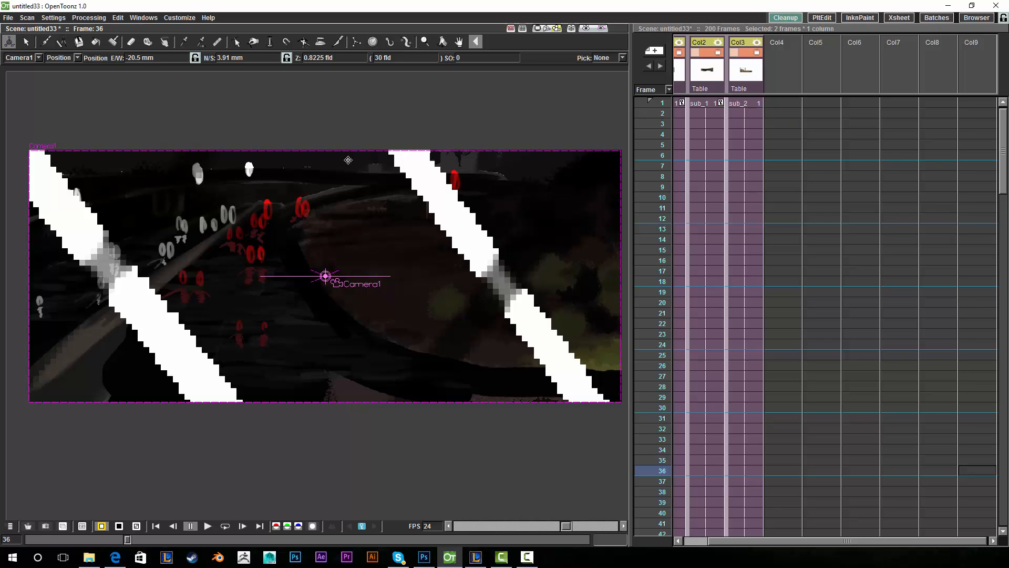
{"action": "mouse_move", "coordinate": [664, 476]}
{"action": "left_mouse_down"}
{"action": "mouse_move", "coordinate": [655, 542]}
{"action": "mouse_move", "coordinate": [658, 465]}
{"action": "left_mouse_up"}
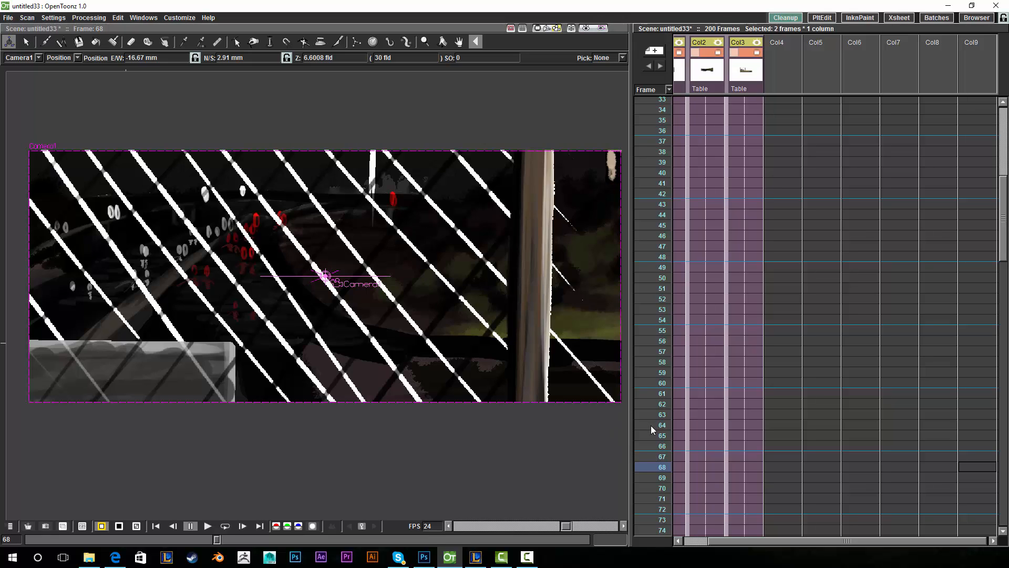
- Key a new Camera1 position at frame 106, then scrub ahead to frame 152
{"action": "left_click", "coordinate": [362, 526]}
{"action": "left_click_drag", "start_coordinate": [663, 478], "coordinate": [660, 532]}
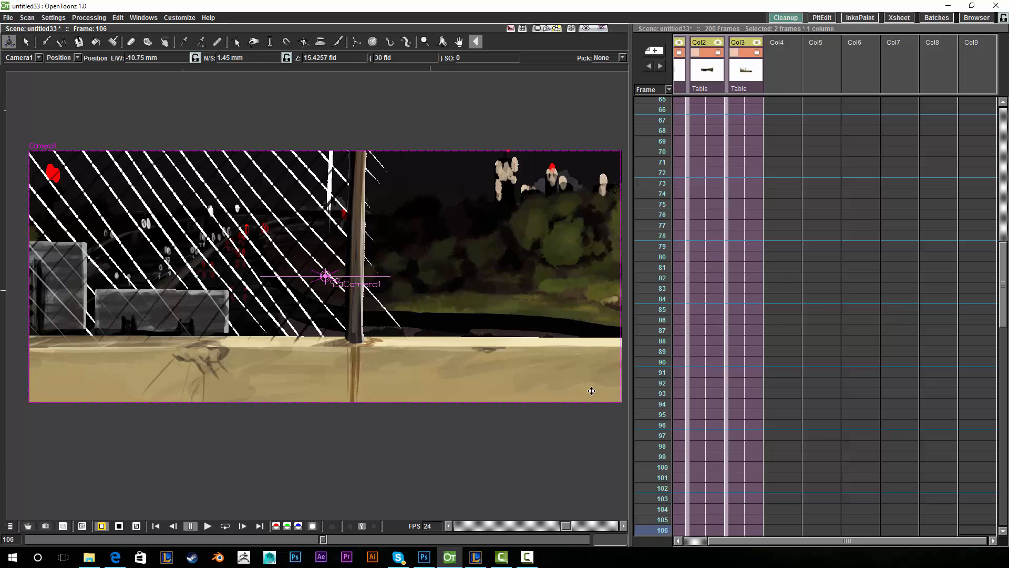
{"action": "mouse_move", "coordinate": [429, 298]}
{"action": "left_mouse_down"}
{"action": "mouse_move", "coordinate": [421, 304]}
{"action": "mouse_move", "coordinate": [425, 289]}
{"action": "left_mouse_up"}
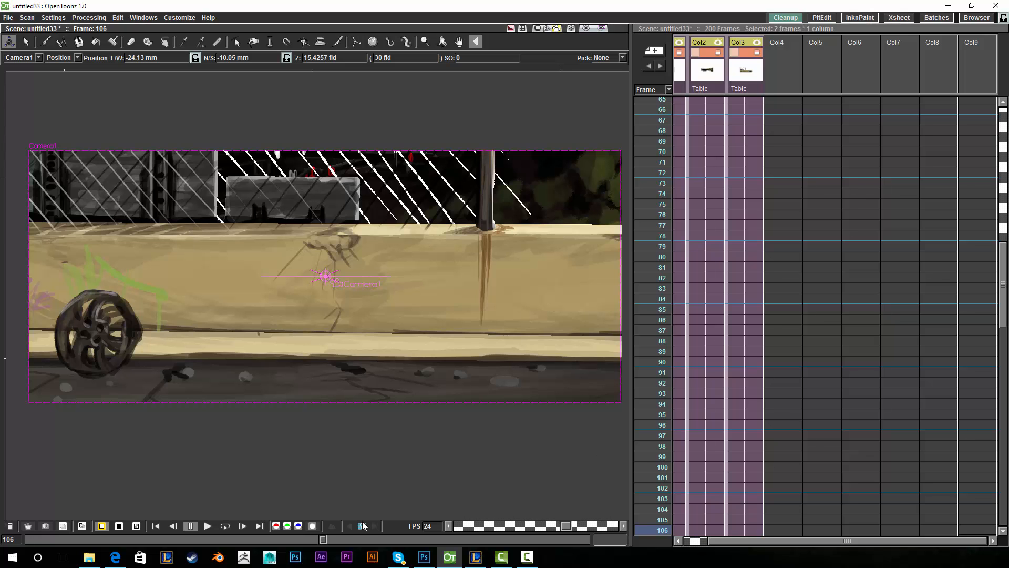
{"action": "mouse_move", "coordinate": [661, 531]}
{"action": "left_mouse_down"}
{"action": "mouse_move", "coordinate": [657, 541]}
{"action": "mouse_move", "coordinate": [652, 528]}
{"action": "left_mouse_up"}
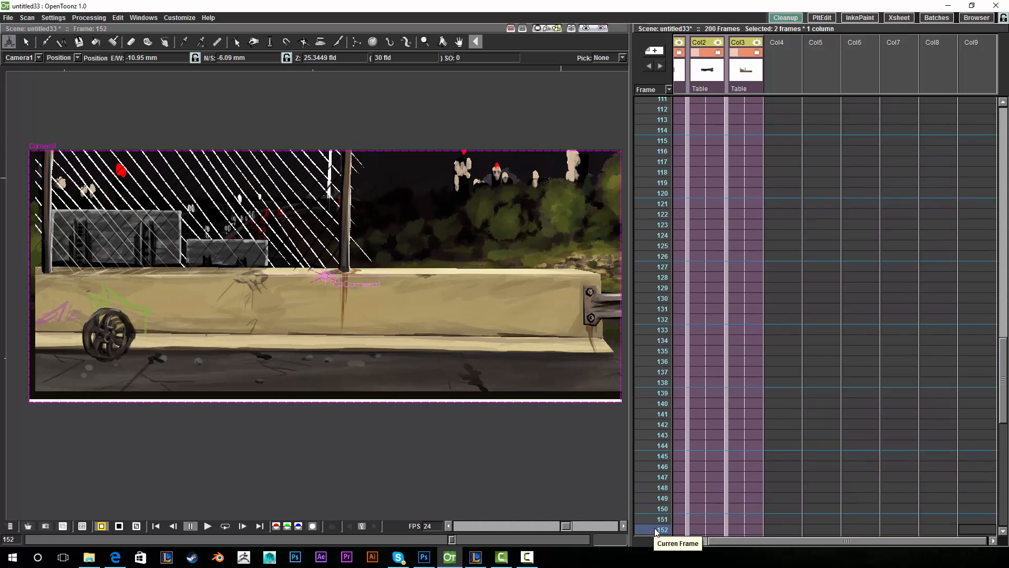
- Adjust Camera1's position at frame 143 and scrub back through the frames to review the move
{"action": "left_click_drag", "start_coordinate": [656, 532], "coordinate": [657, 466]}
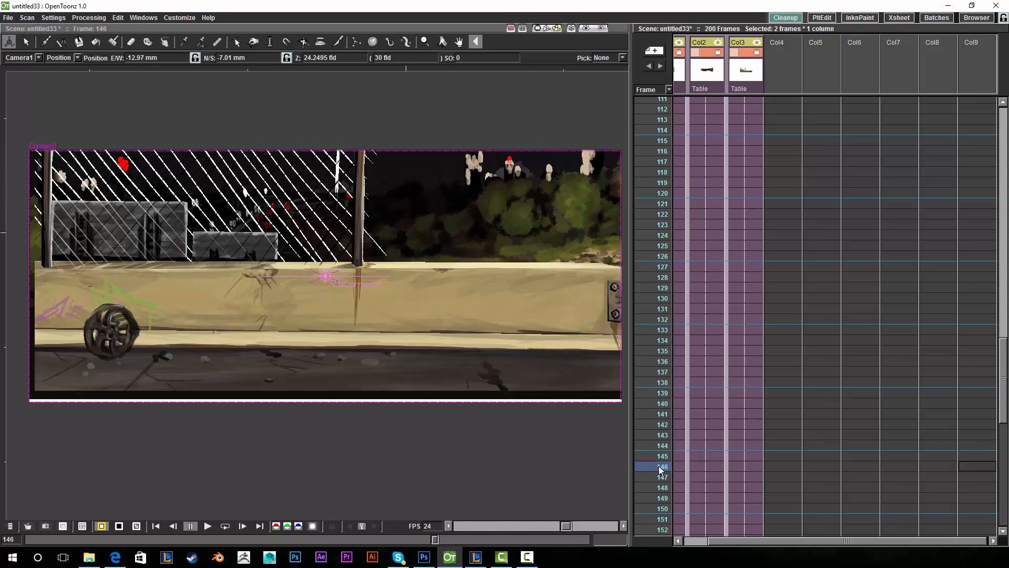
{"action": "mouse_move", "coordinate": [661, 469]}
{"action": "left_mouse_down"}
{"action": "mouse_move", "coordinate": [667, 323]}
{"action": "mouse_move", "coordinate": [654, 266]}
{"action": "mouse_move", "coordinate": [655, 161]}
{"action": "mouse_move", "coordinate": [636, 432]}
{"action": "mouse_move", "coordinate": [647, 374]}
{"action": "mouse_move", "coordinate": [636, 302]}
{"action": "mouse_move", "coordinate": [638, 532]}
{"action": "mouse_move", "coordinate": [637, 291]}
{"action": "mouse_move", "coordinate": [652, 71]}
{"action": "mouse_move", "coordinate": [632, 255]}
{"action": "mouse_move", "coordinate": [648, 542]}
{"action": "mouse_move", "coordinate": [651, 466]}
{"action": "left_mouse_up"}
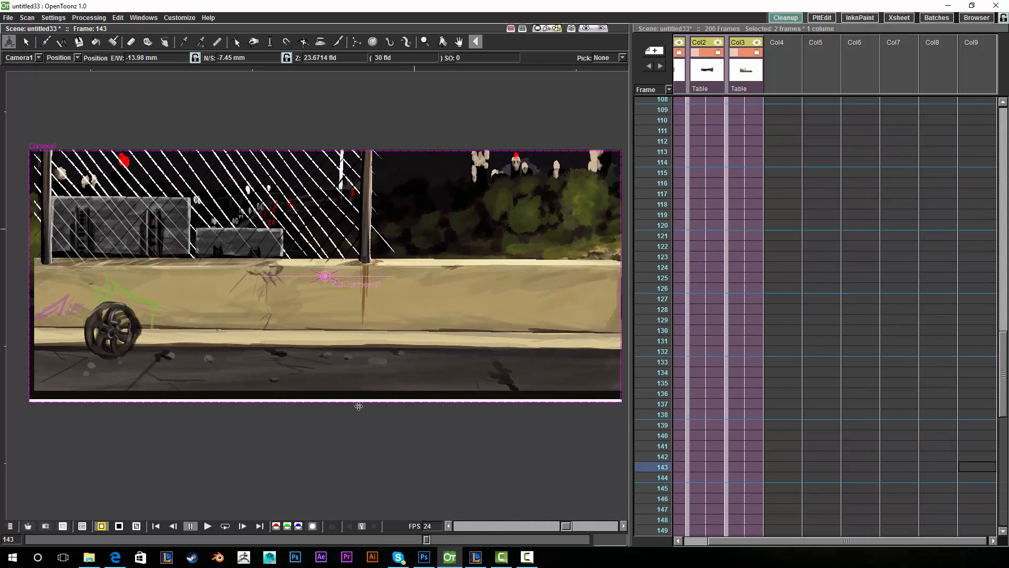
{"action": "left_click_drag", "start_coordinate": [465, 310], "coordinate": [466, 310]}
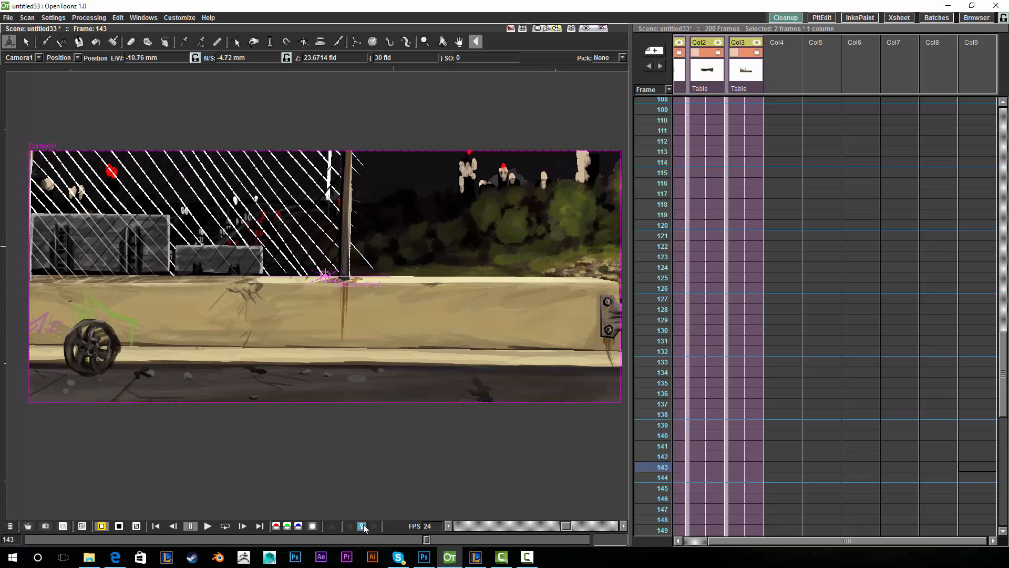
{"action": "left_click_drag", "start_coordinate": [641, 465], "coordinate": [649, 251]}
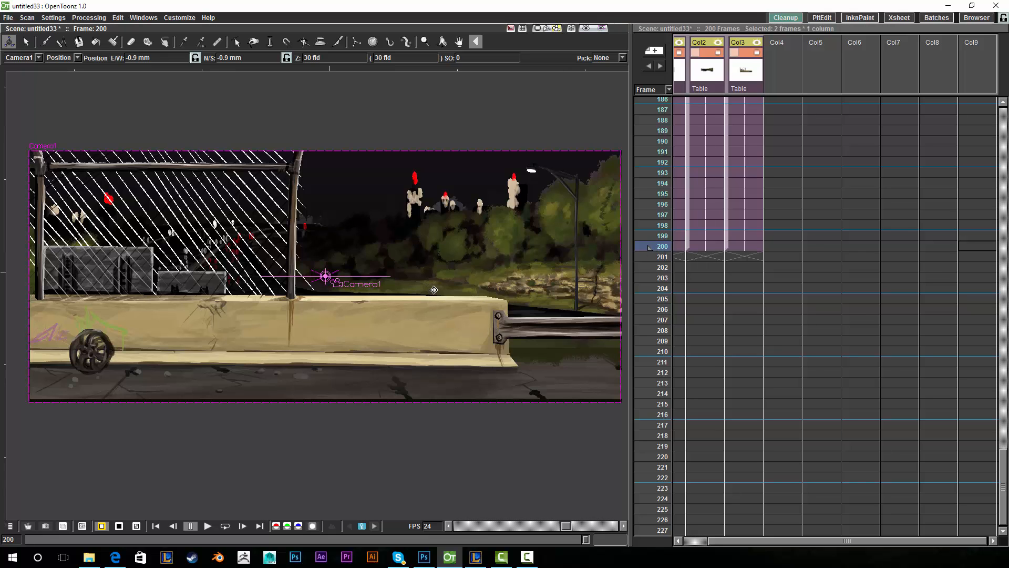
- Nudge Camera1's frame-200 key to E/W 0.35 mm, N/S 0.15 mm, and loop-play the camera move
{"action": "left_click_drag", "start_coordinate": [582, 342], "coordinate": [587, 336]}
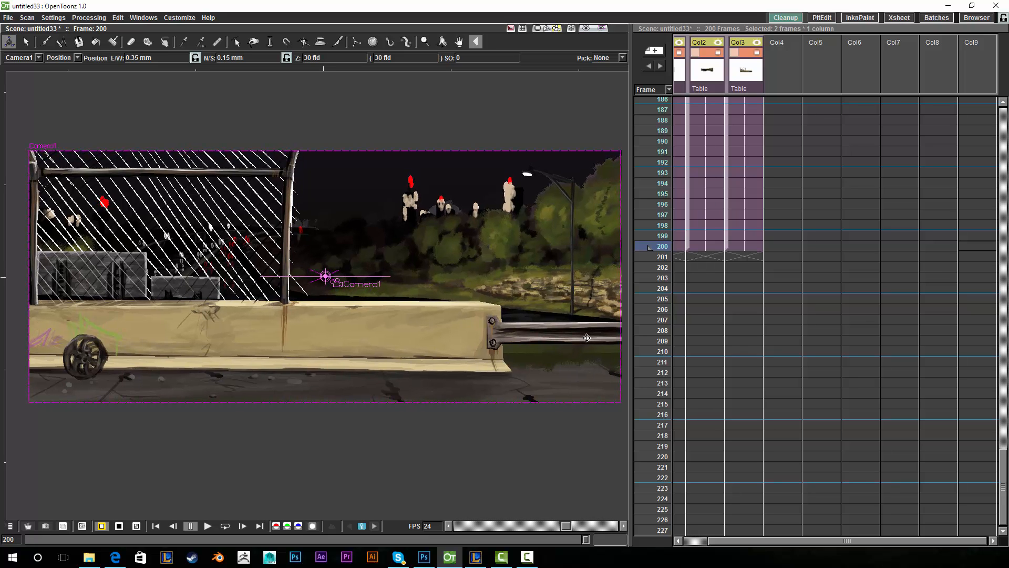
{"action": "left_click_drag", "start_coordinate": [662, 246], "coordinate": [665, 207]}
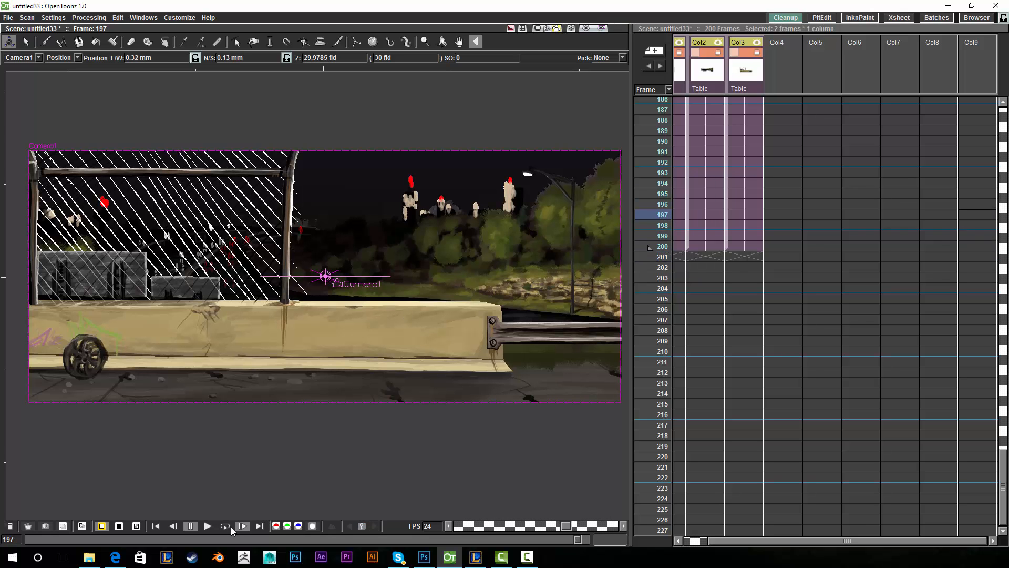
{"action": "left_click", "coordinate": [226, 525]}
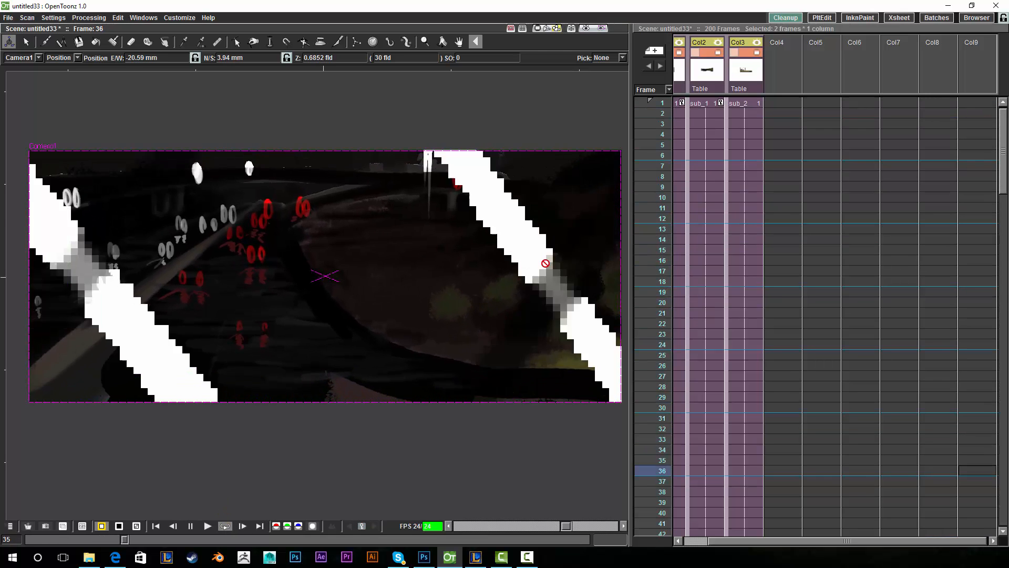
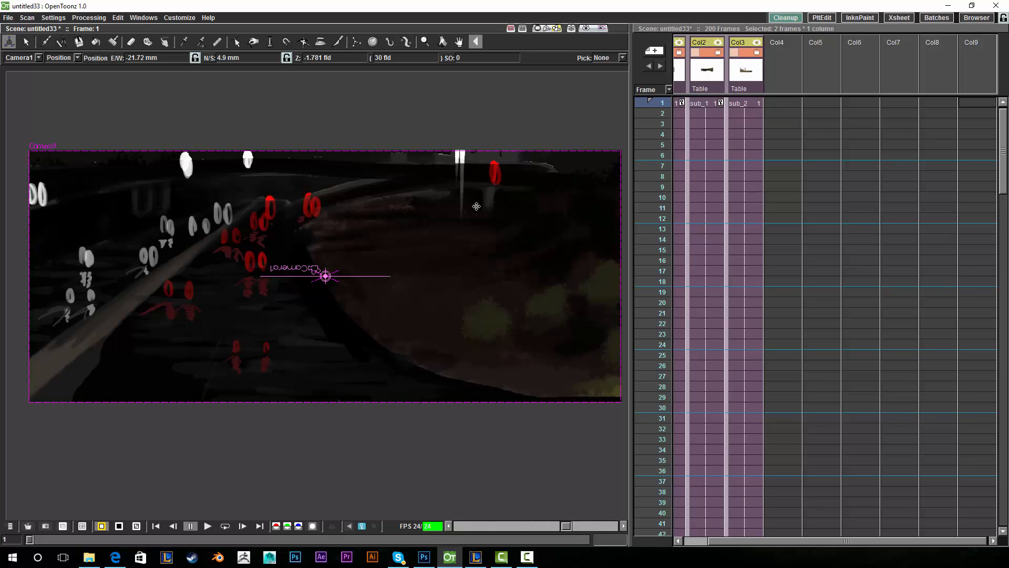
- Scrub the Xsheet from frame 1 to frame 52, then switch to the 'backgrounds test.psd' painting in Photoshop
{"action": "left_click_drag", "start_coordinate": [657, 105], "coordinate": [668, 288]}
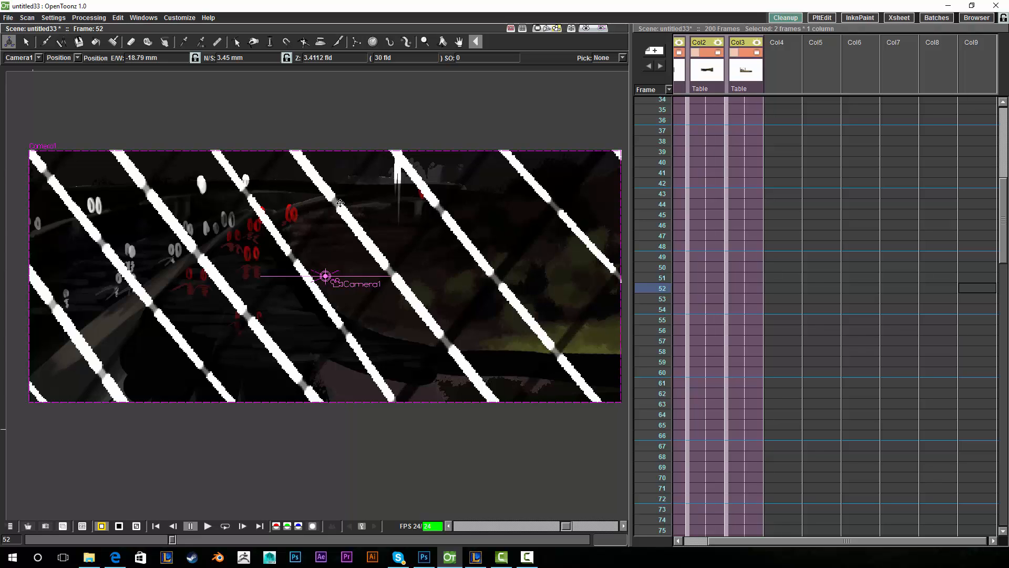
{"action": "left_click", "coordinate": [424, 556]}
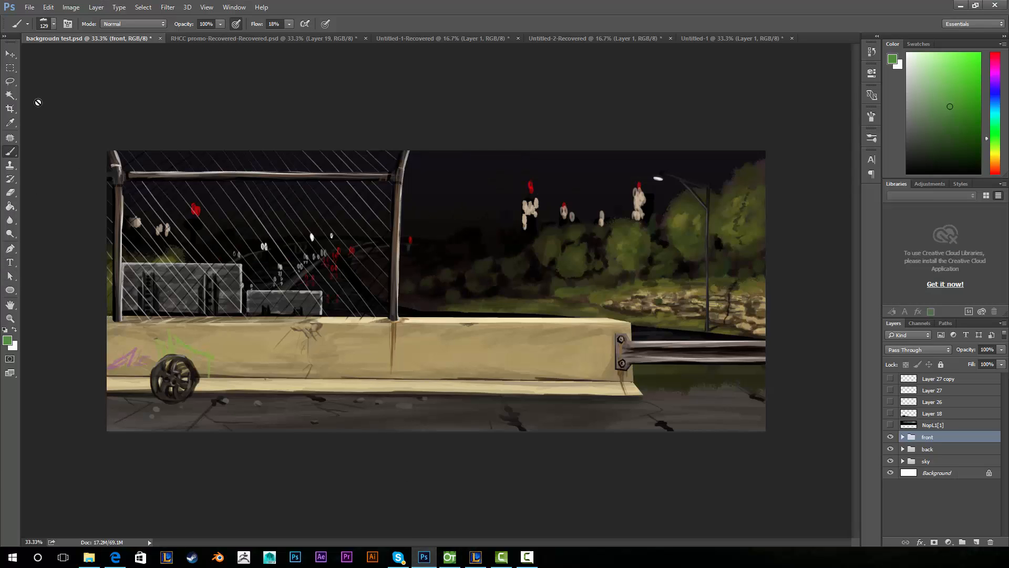
{"action": "key", "text": "ctrl+plus"}
{"action": "key", "text": "ctrl+plus"}
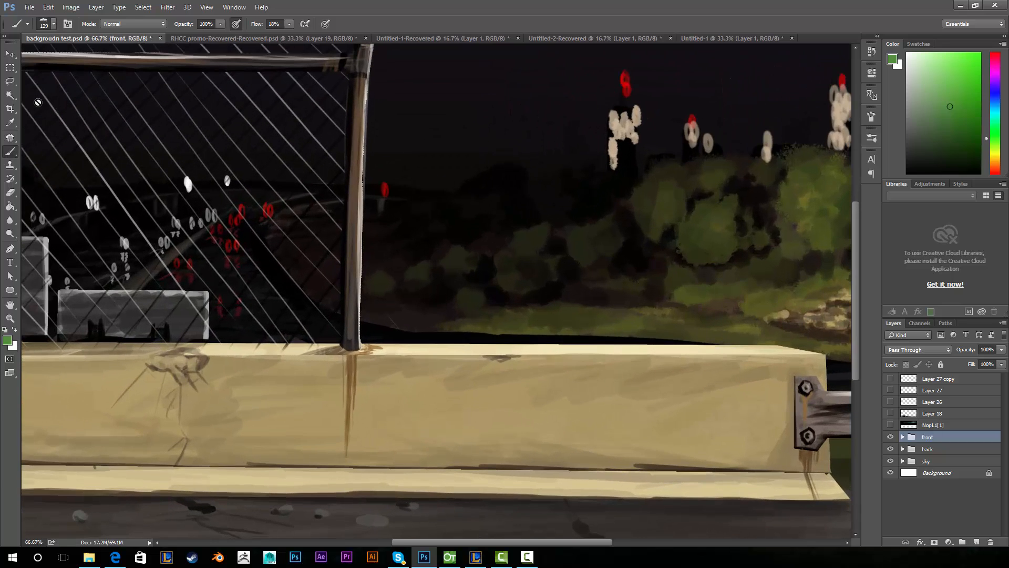
{"action": "key", "text": "ctrl+plus"}
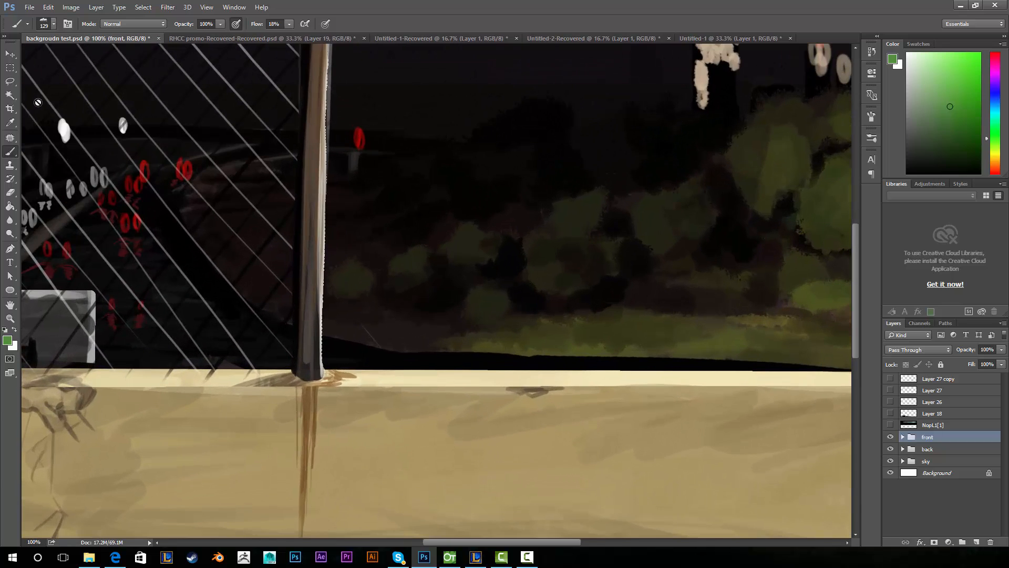
{"action": "left_click_drag", "start_coordinate": [354, 195], "coordinate": [488, 384]}
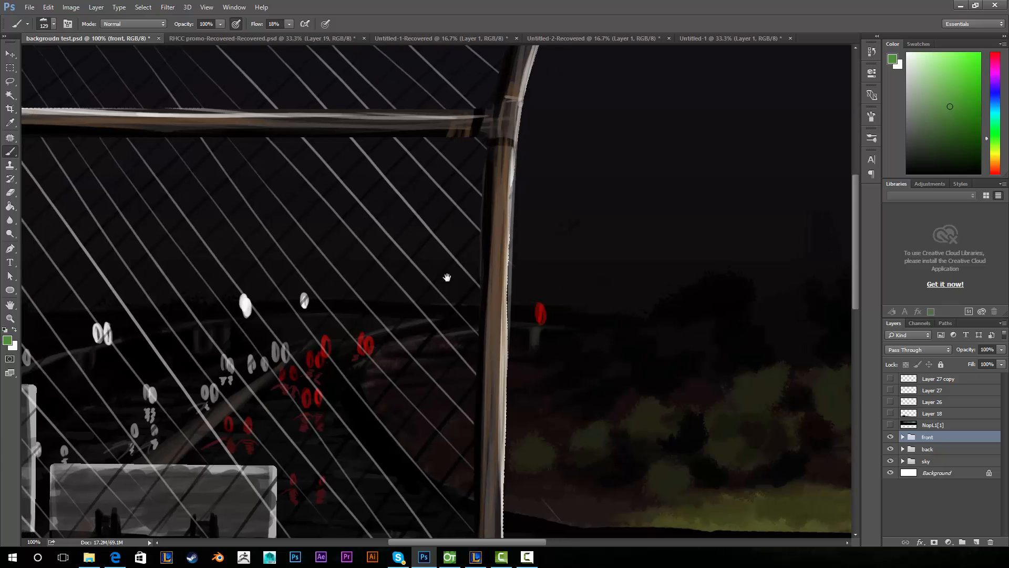
{"action": "left_click_drag", "start_coordinate": [446, 277], "coordinate": [556, 109]}
{"action": "left_click_drag", "start_coordinate": [480, 159], "coordinate": [344, 255]}
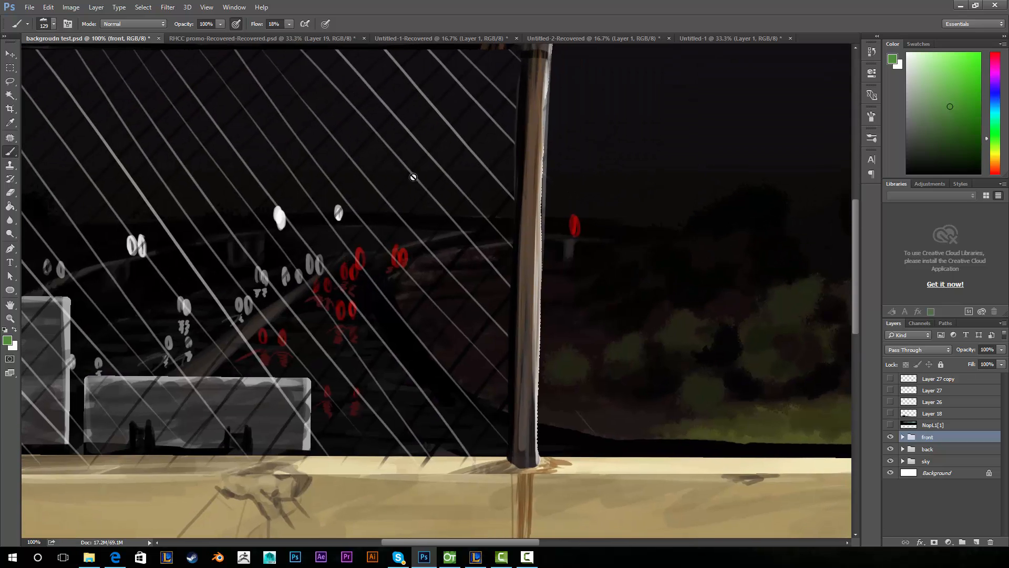
{"action": "left_click_drag", "start_coordinate": [364, 272], "coordinate": [314, 308]}
{"action": "key", "text": "ctrl+minus"}
{"action": "key", "text": "ctrl+minus"}
{"action": "key", "text": "ctrl+minus"}
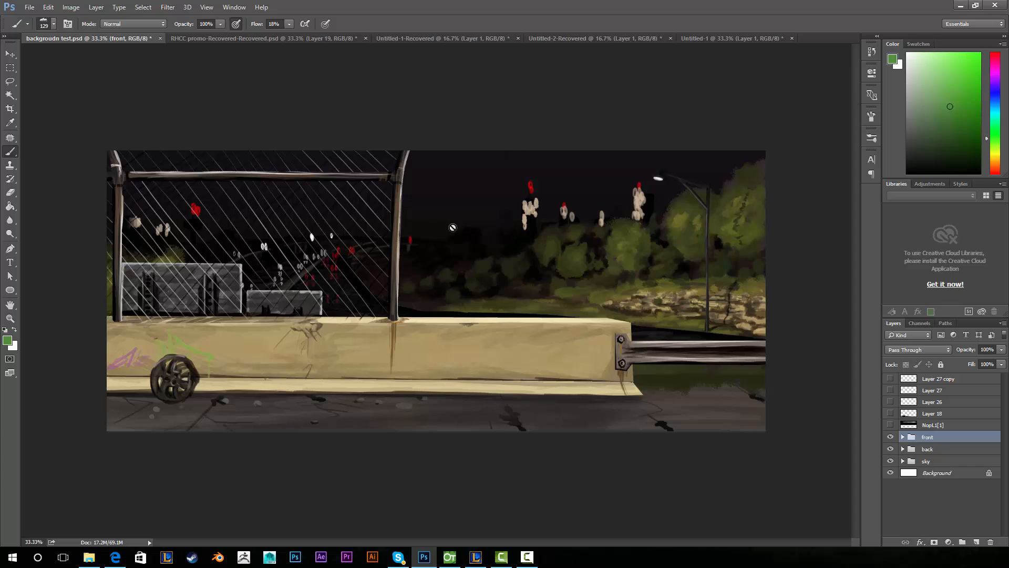
- Return to the OpenToonz scene and bring up the Processing menu, heading toward Settings
{"action": "left_click", "coordinate": [450, 557]}
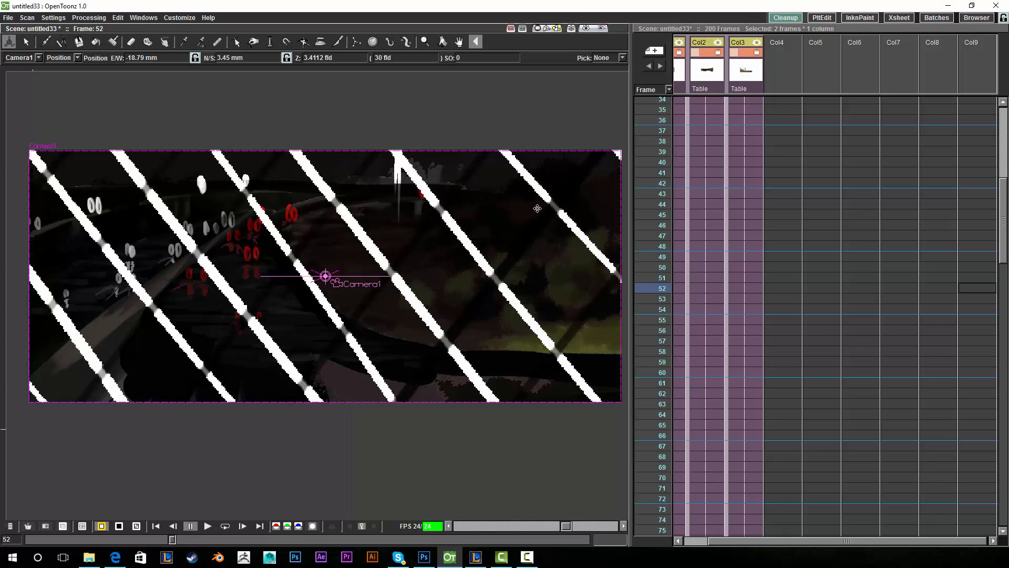
{"action": "left_click", "coordinate": [86, 18]}
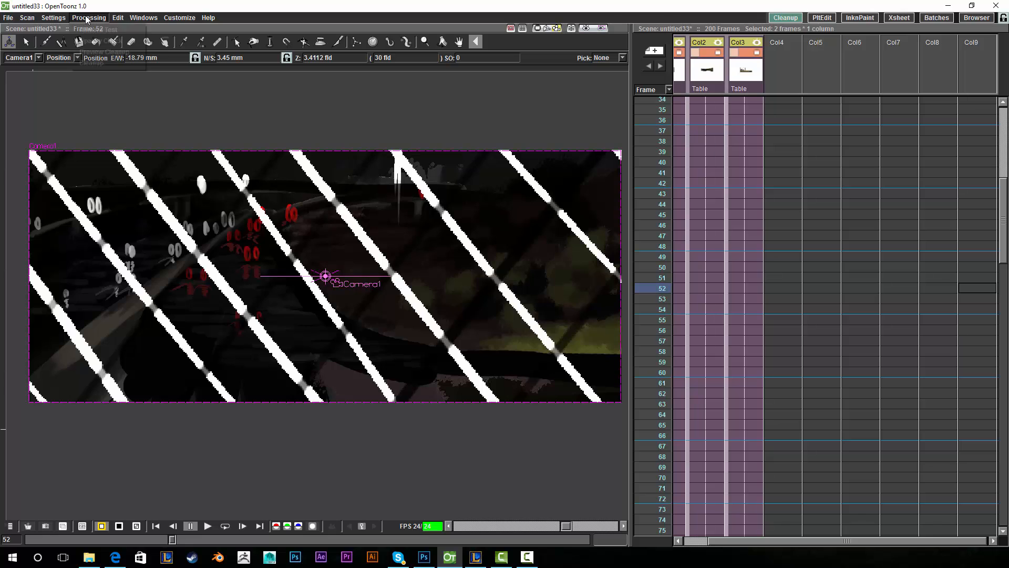
{"action": "mouse_move", "coordinate": [53, 18]}
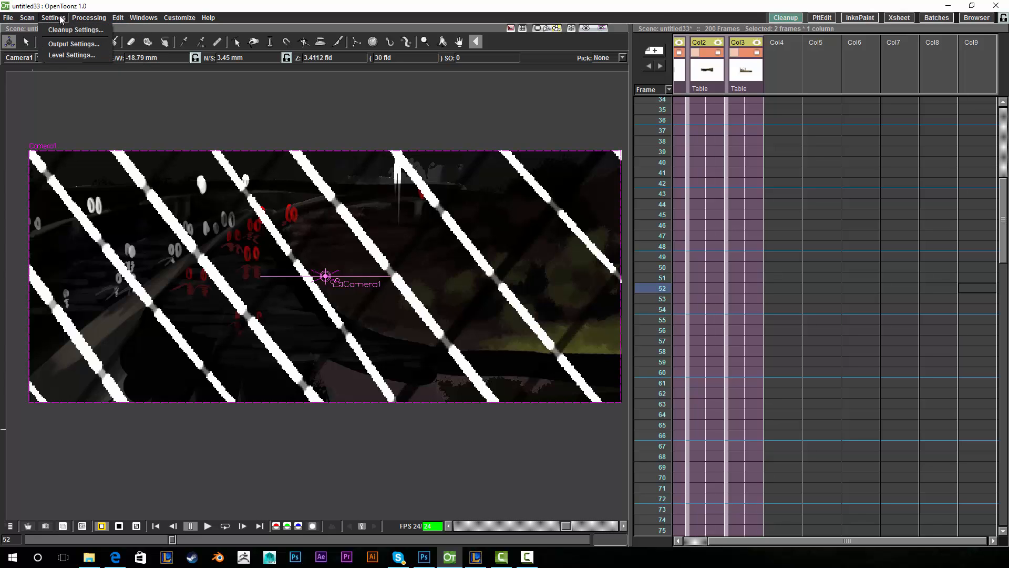
- Open the 1920x817 Output Settings, shift the window up, and start choosing a new Save in folder
{"action": "left_click", "coordinate": [70, 43]}
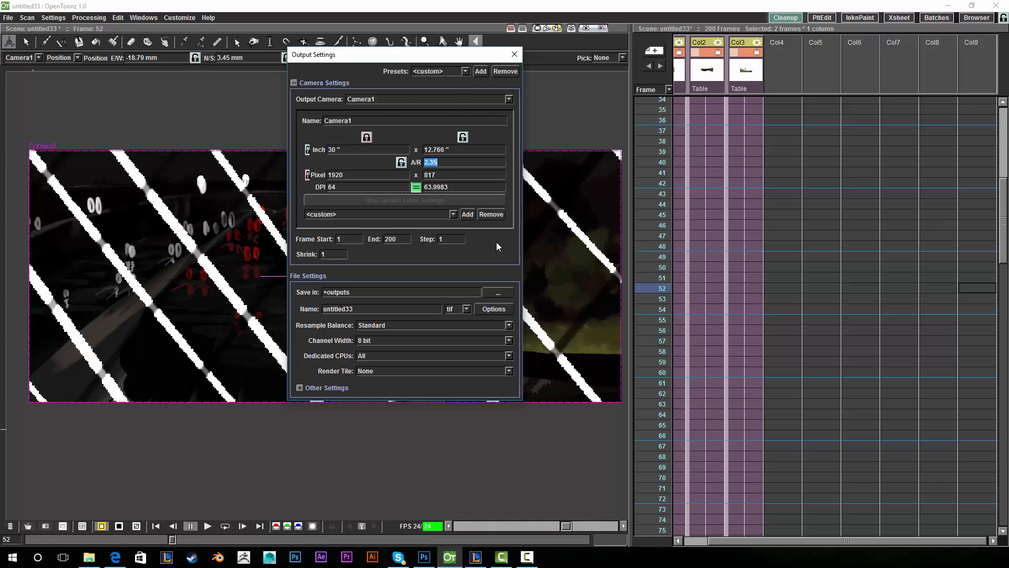
{"action": "left_click_drag", "start_coordinate": [450, 54], "coordinate": [452, 37]}
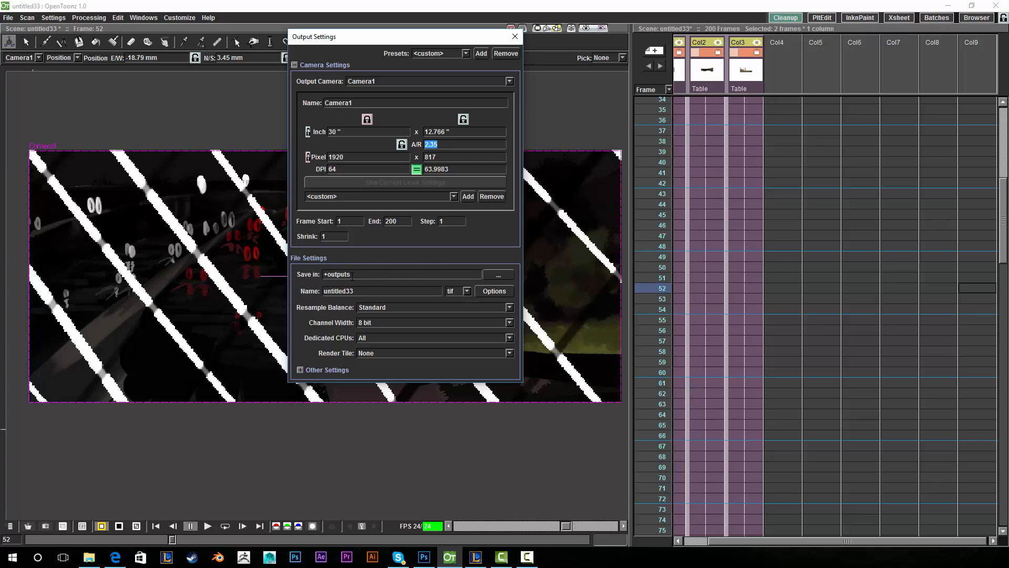
{"action": "left_click", "coordinate": [497, 274]}
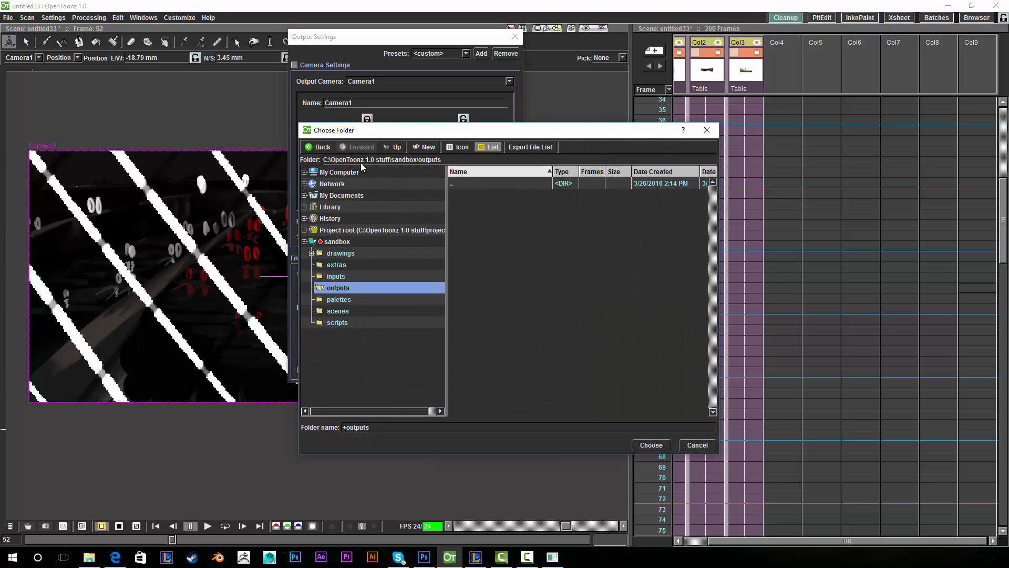
- Browse through C: and Users to the user's Desktop and set it as the render save location
{"action": "left_click", "coordinate": [403, 174]}
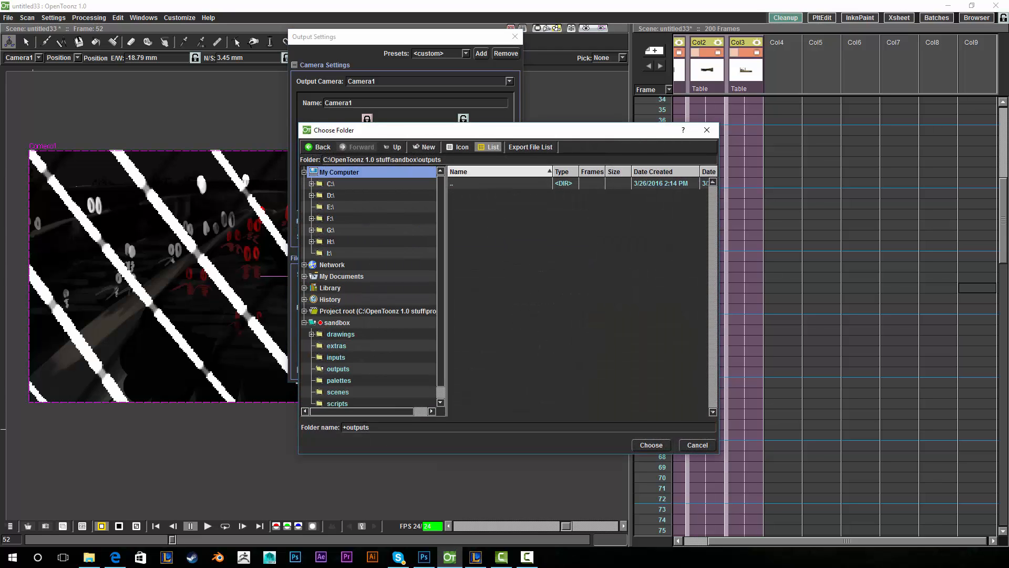
{"action": "left_click", "coordinate": [397, 183]}
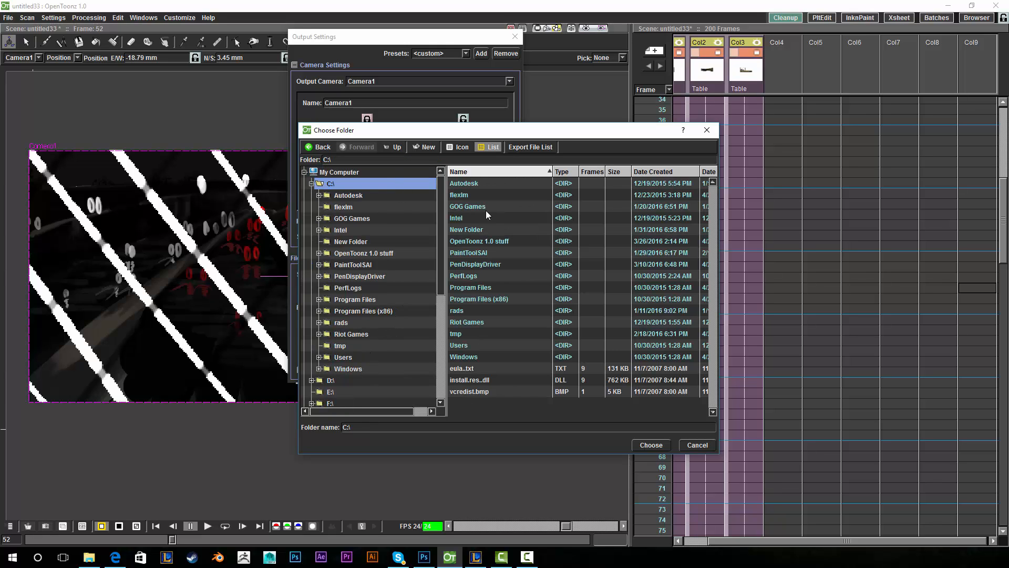
{"action": "left_click", "coordinate": [375, 358]}
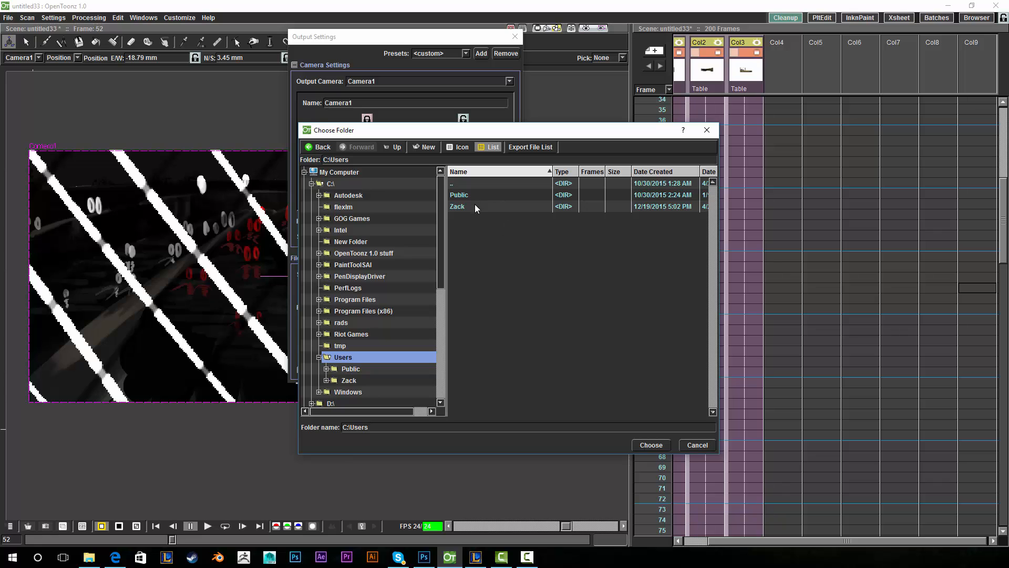
{"action": "double_click", "coordinate": [475, 205]}
{"action": "double_click", "coordinate": [481, 240]}
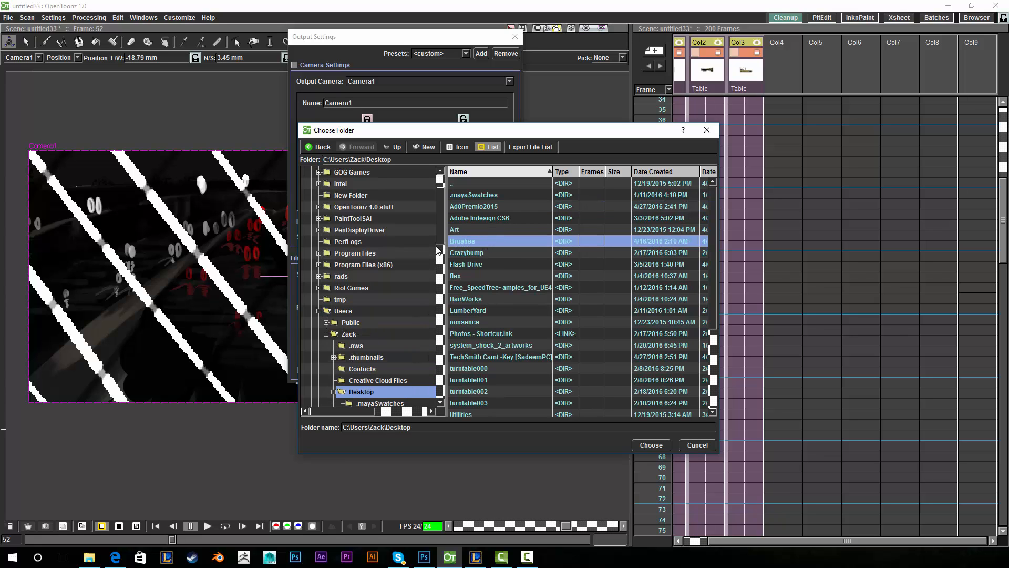
{"action": "left_click", "coordinate": [636, 445]}
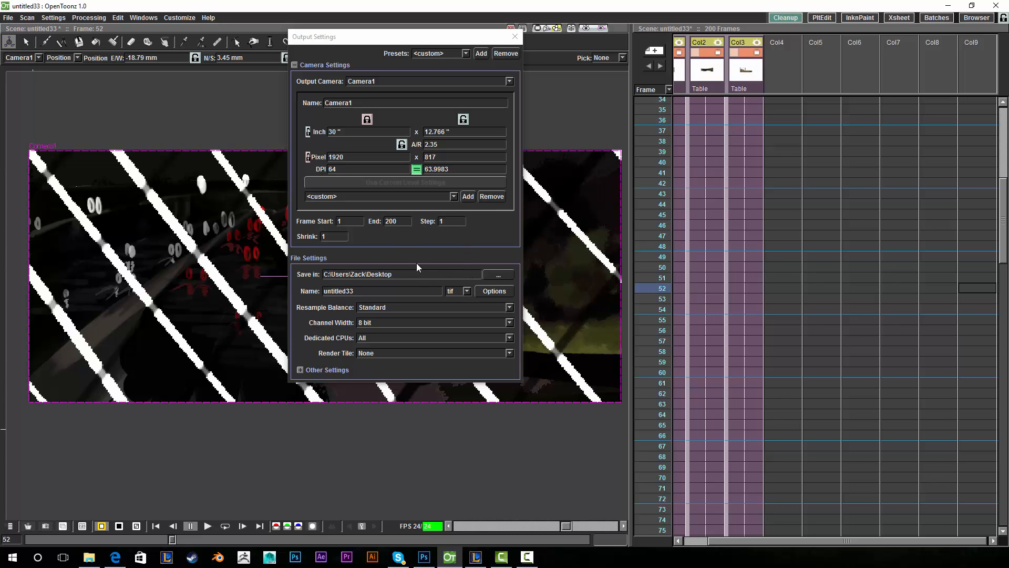
- Rename the output file from untitled33 to 'background test'
{"action": "left_click", "coordinate": [404, 290]}
{"action": "left_click_drag", "start_coordinate": [396, 290], "coordinate": [284, 291]}
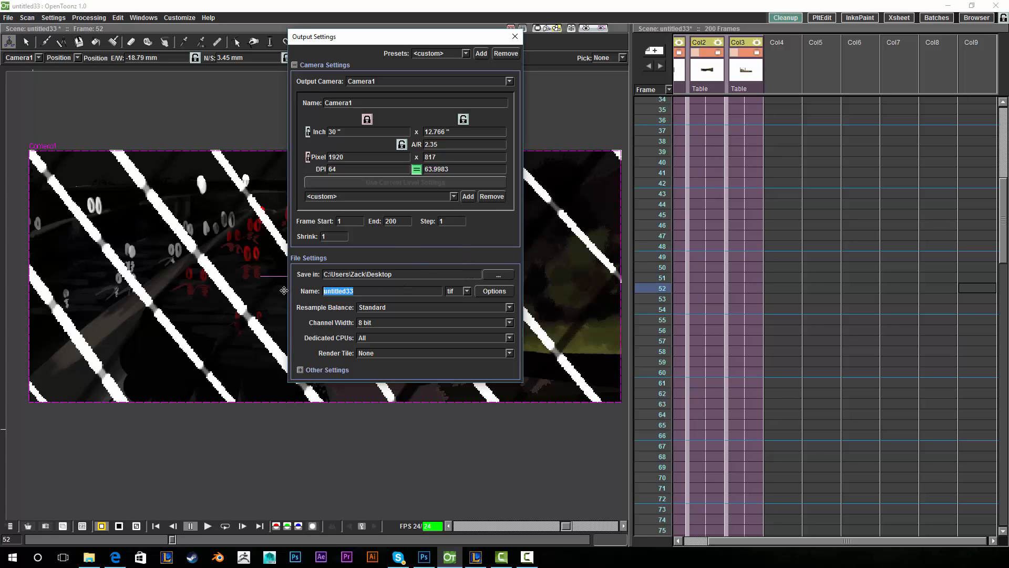
{"action": "type", "text": "background test"}
- Change the output format from tif to mov, leave resample balance at Standard, and close Output Settings
{"action": "left_click", "coordinate": [467, 292]}
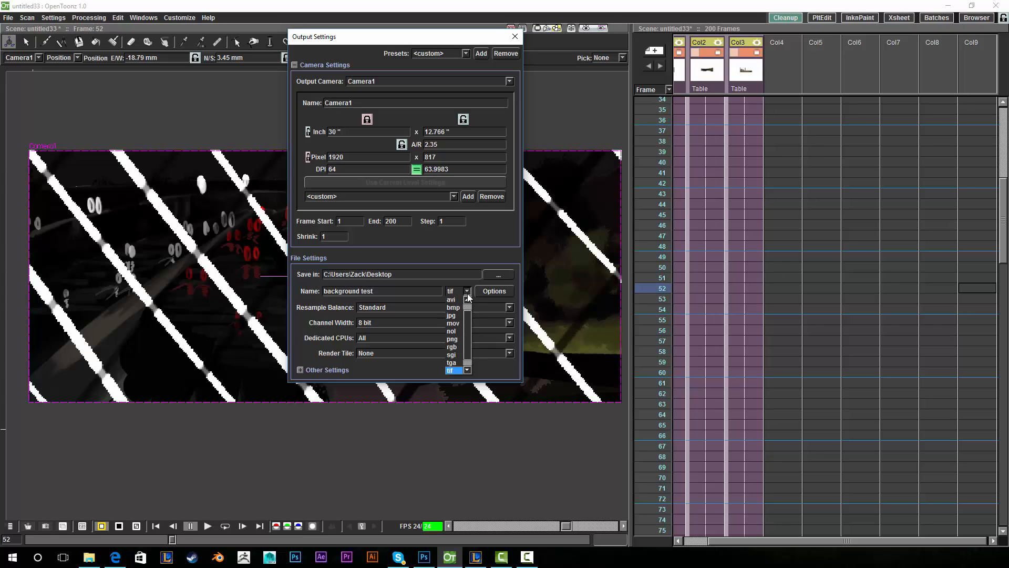
{"action": "left_click_drag", "start_coordinate": [468, 326], "coordinate": [475, 294]}
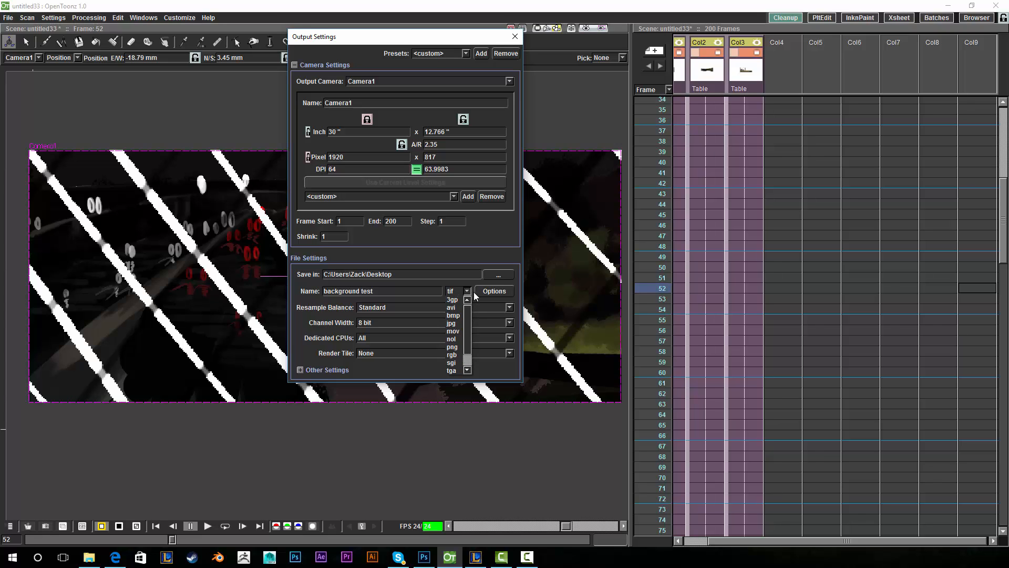
{"action": "left_click", "coordinate": [455, 331]}
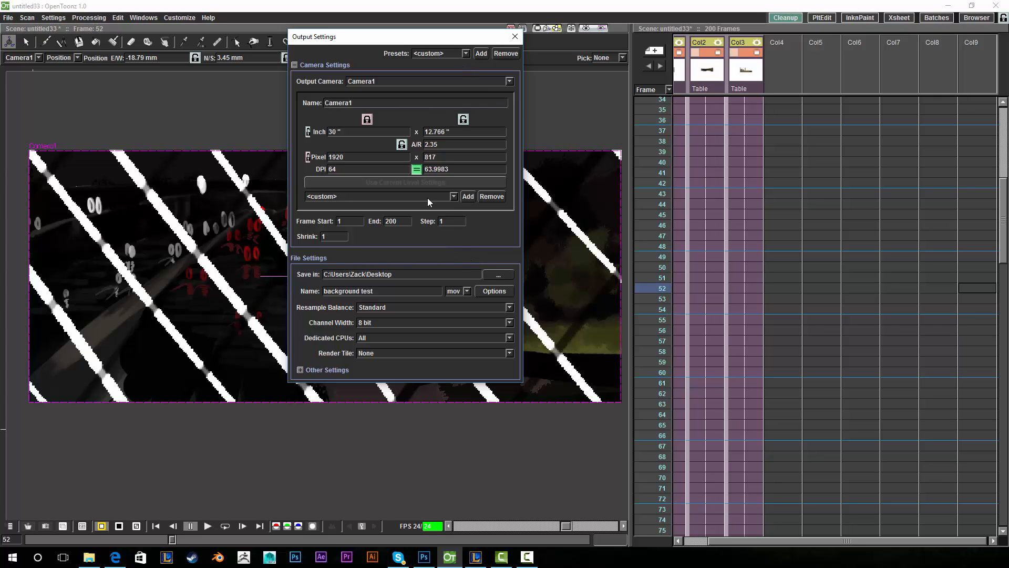
{"action": "left_click", "coordinate": [388, 307]}
{"action": "left_click", "coordinate": [388, 310]}
{"action": "left_click", "coordinate": [515, 37]}
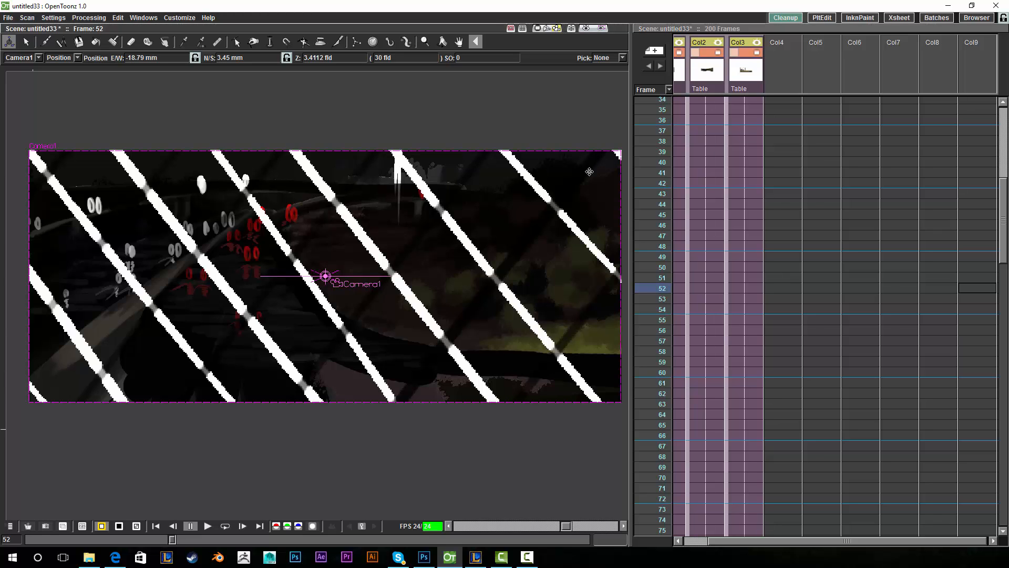
- Switch to the Xsheet room and render all 200 frames to background test.mov
{"action": "left_click", "coordinate": [902, 18]}
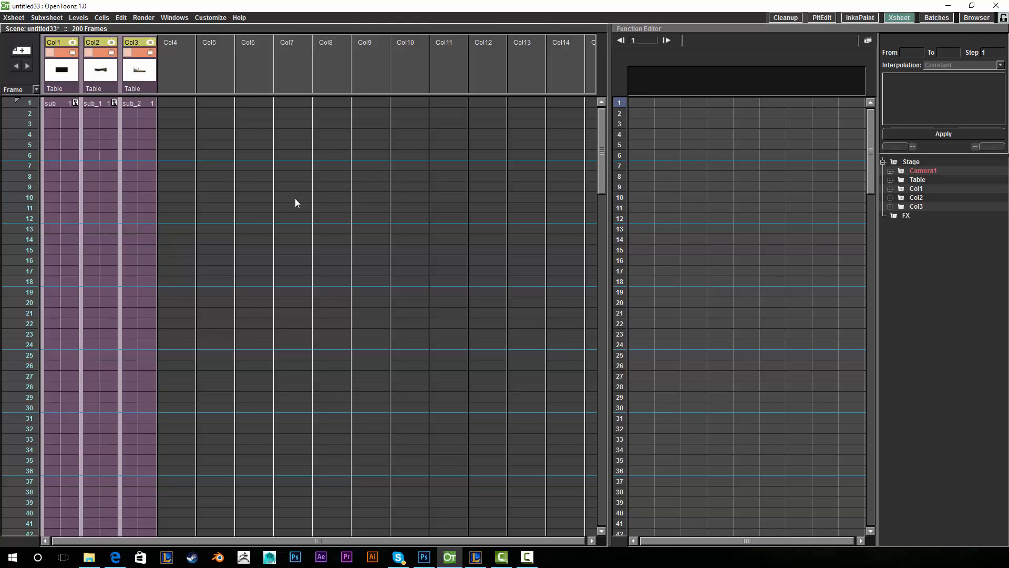
{"action": "left_click", "coordinate": [147, 19]}
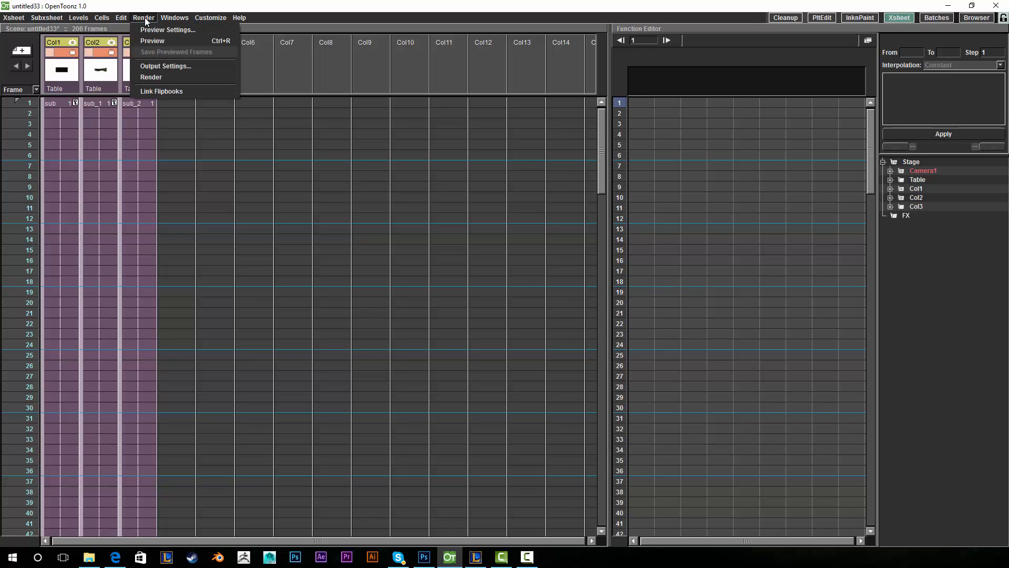
{"action": "left_click", "coordinate": [166, 77]}
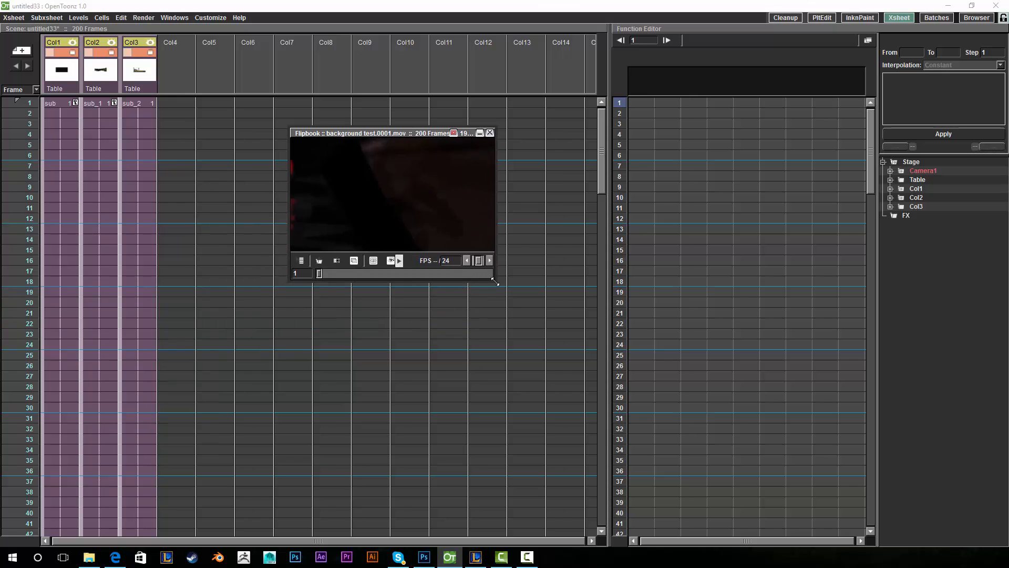
- Enlarge and reposition the Flipbook, play the rendered background test animation, then close the Flipbook
{"action": "left_click_drag", "start_coordinate": [496, 280], "coordinate": [936, 518]}
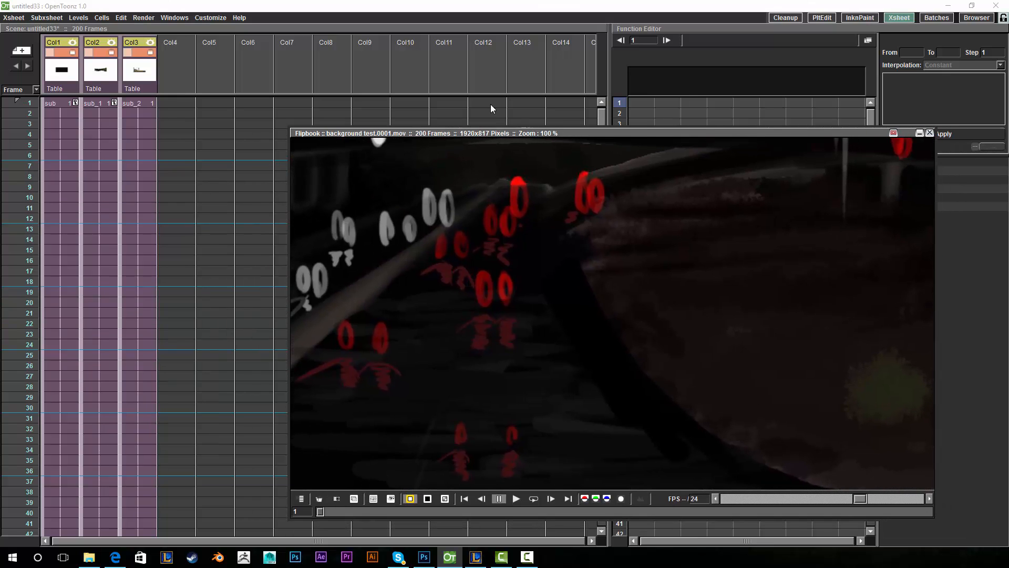
{"action": "left_click_drag", "start_coordinate": [525, 133], "coordinate": [313, 48]}
{"action": "left_click", "coordinate": [307, 413]}
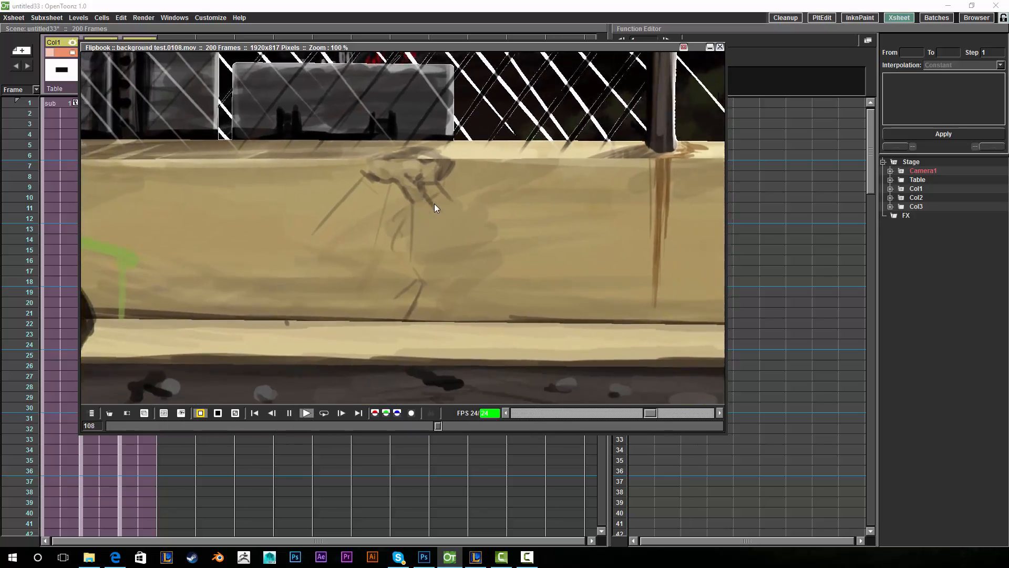
{"action": "scroll", "coordinate": [434, 203], "scroll_direction": "down", "scroll_amount": 2}
{"action": "scroll", "coordinate": [434, 203], "scroll_direction": "down", "scroll_amount": 2}
{"action": "scroll", "coordinate": [434, 204], "scroll_direction": "up", "scroll_amount": 1}
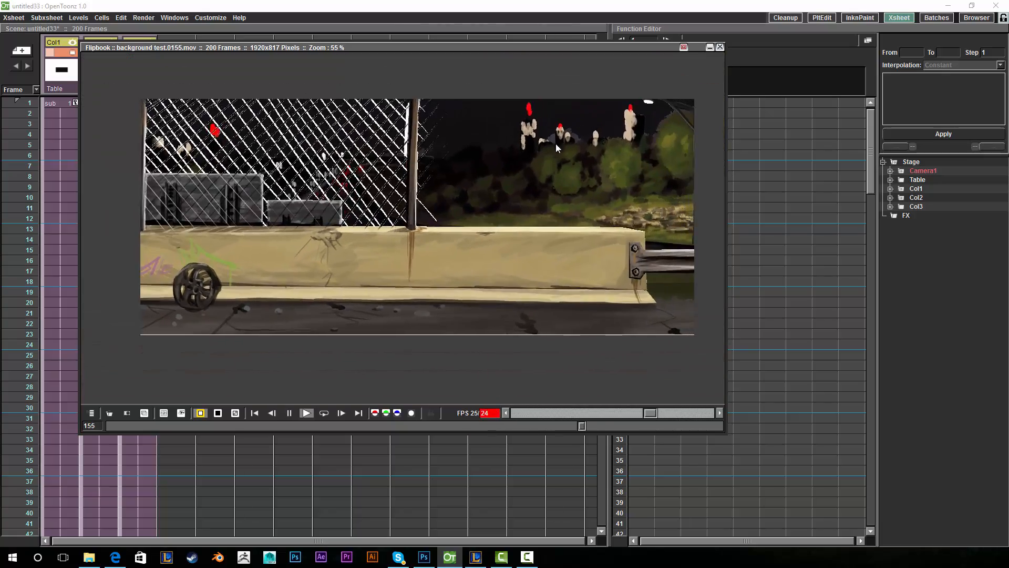
{"action": "left_click", "coordinate": [719, 47]}
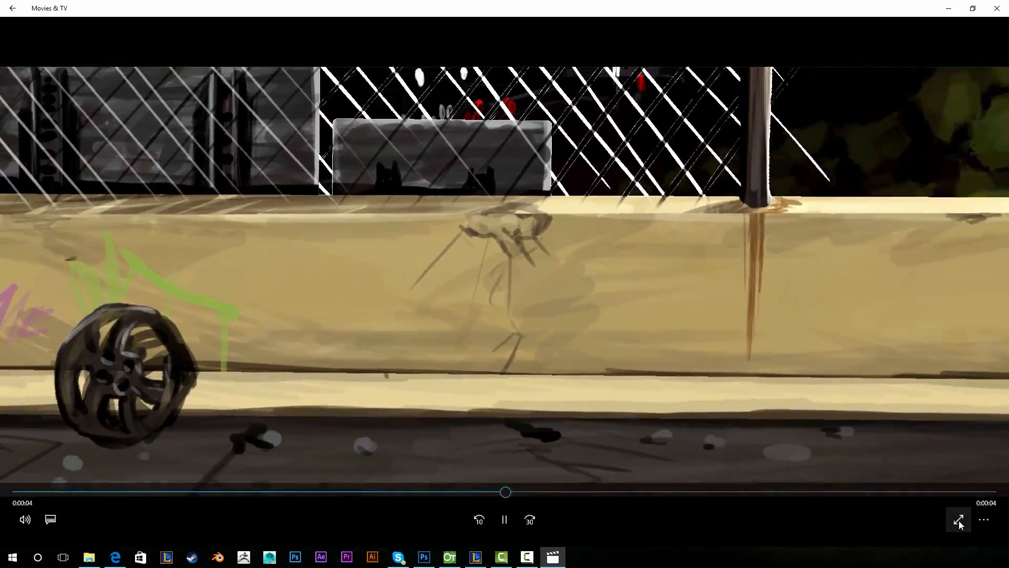
- Show background test.mov full screen in Movies & TV and replay it from the start twice
{"action": "left_click", "coordinate": [958, 519]}
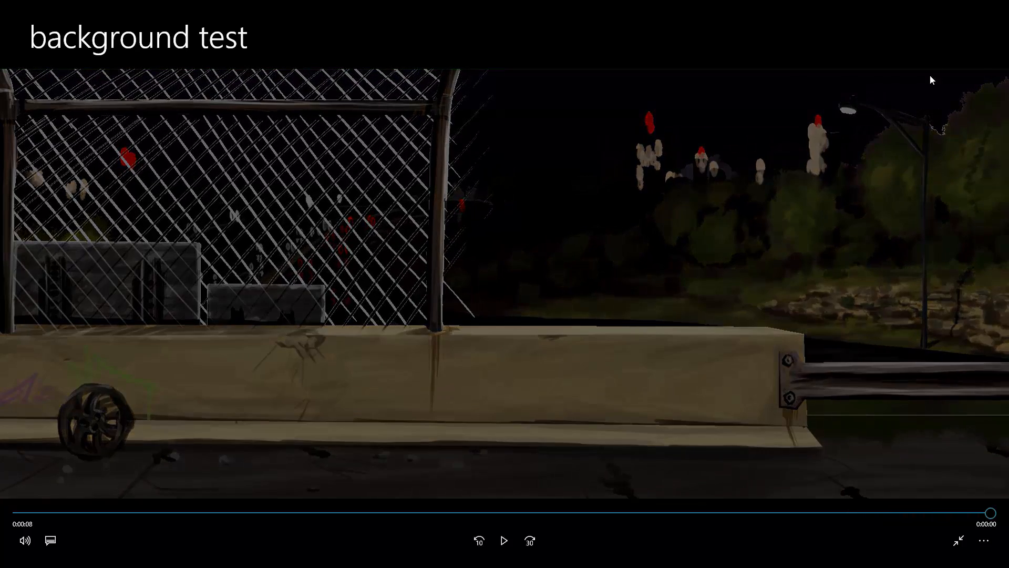
{"action": "left_click", "coordinate": [503, 540]}
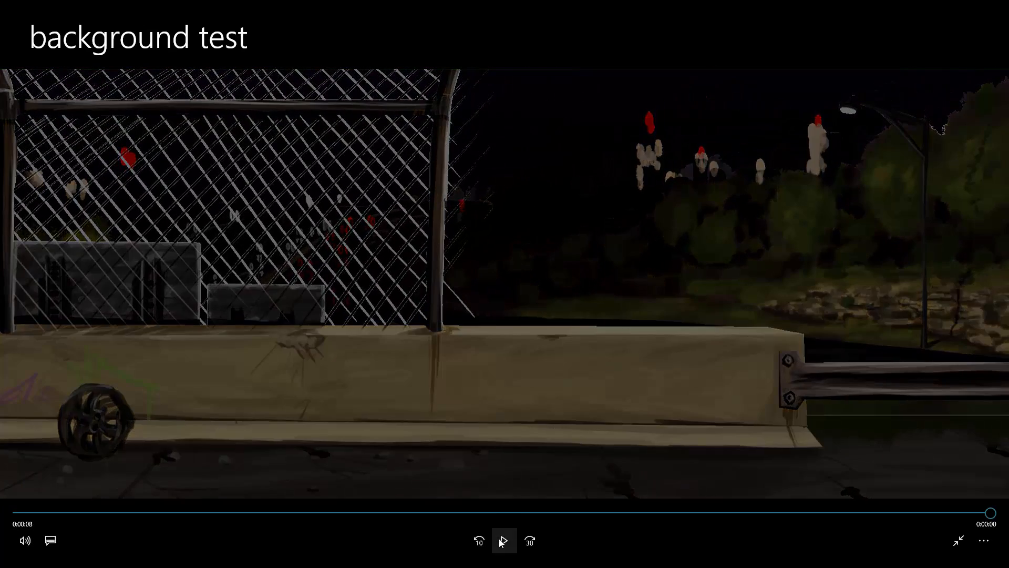
{"action": "left_click", "coordinate": [503, 540]}
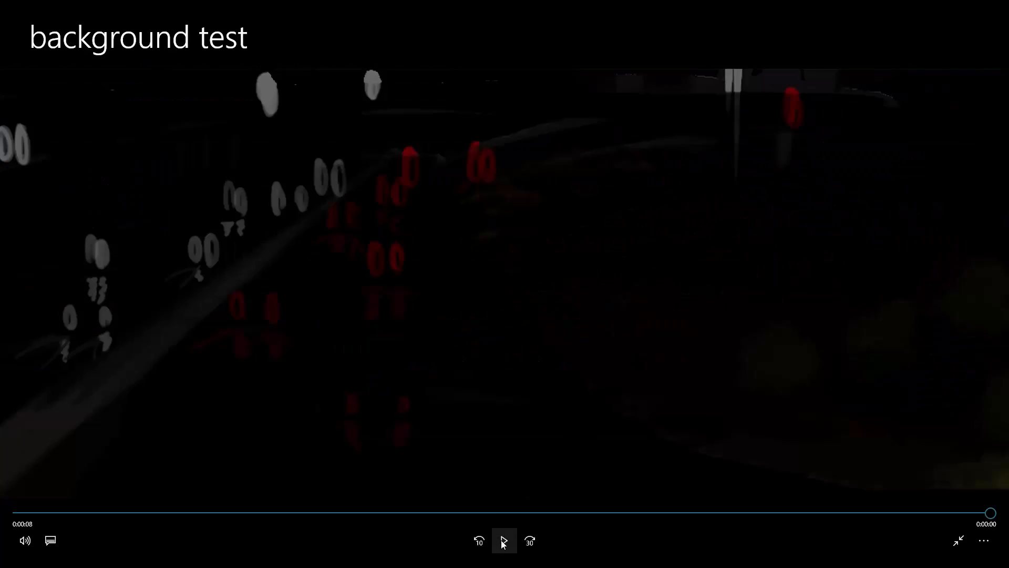